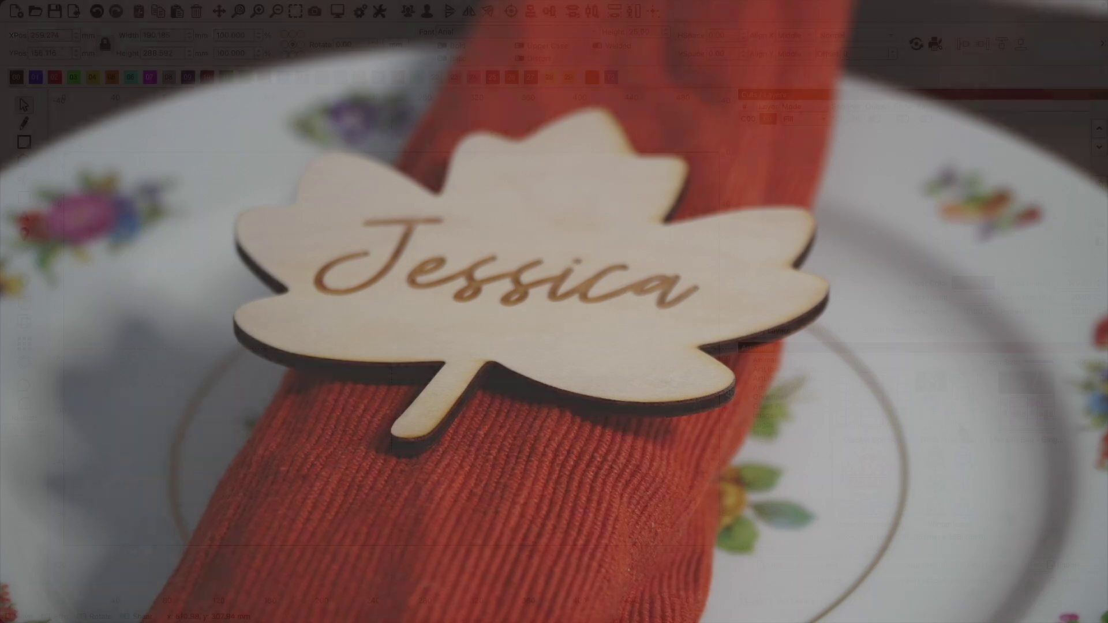
Add the Deco - Yule Goat graphic from the winter art library to the project and scale it up proportionally.
left_click(954, 417)
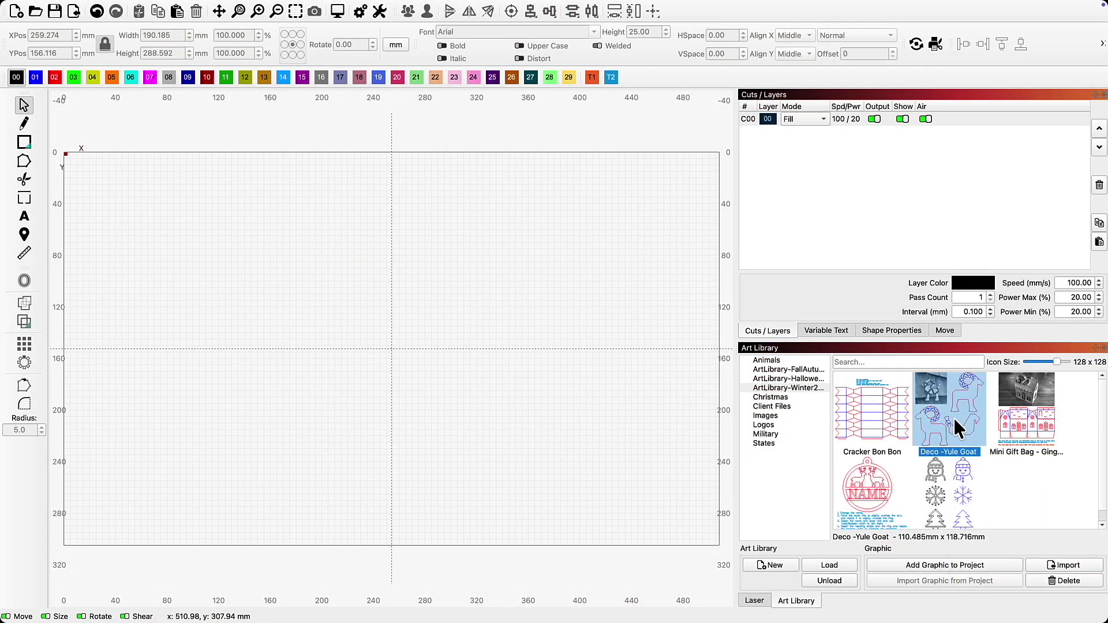
left_click(926, 566)
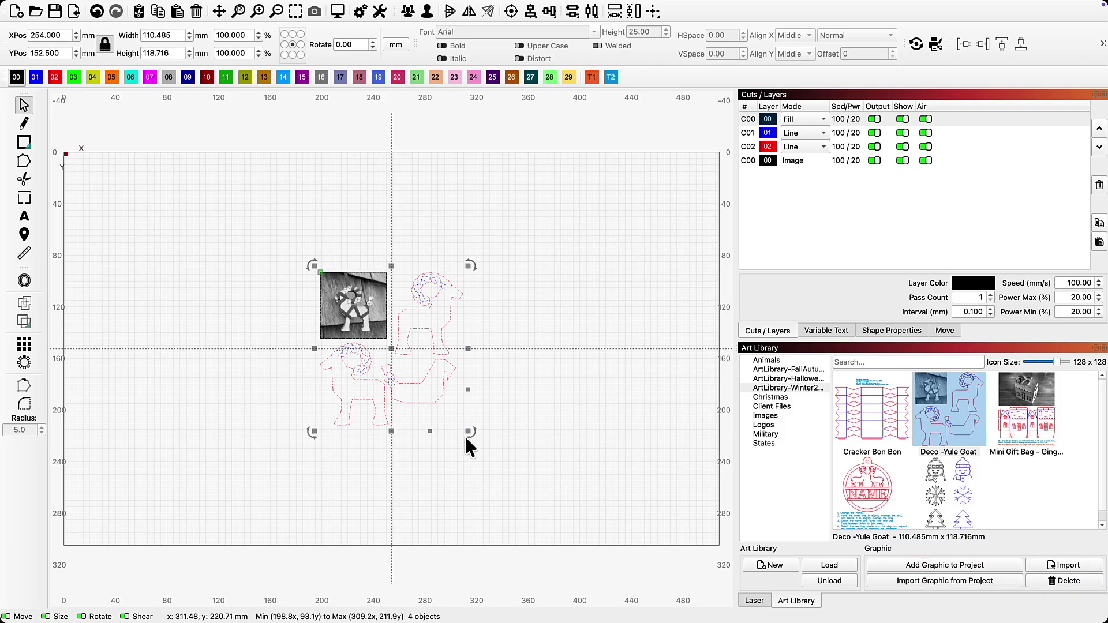
left_click_drag(468, 432, 571, 540)
left_click(430, 373)
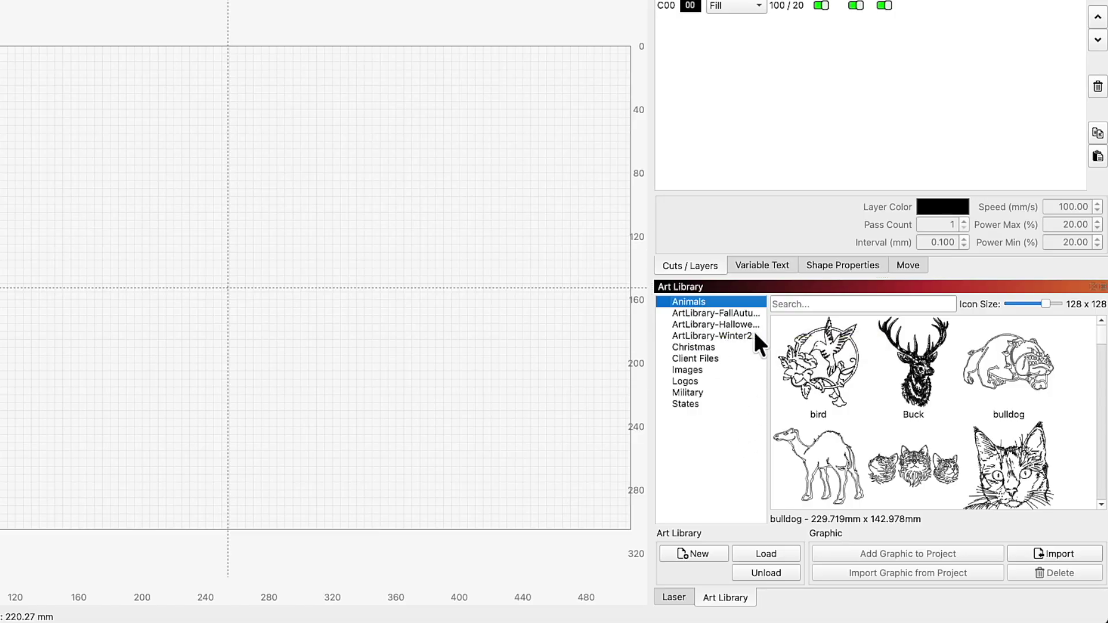
Browse the Fall/Autumn, Halloween, Winter, Christmas, Images and Client Files art libraries.
left_click(720, 315)
left_click(726, 325)
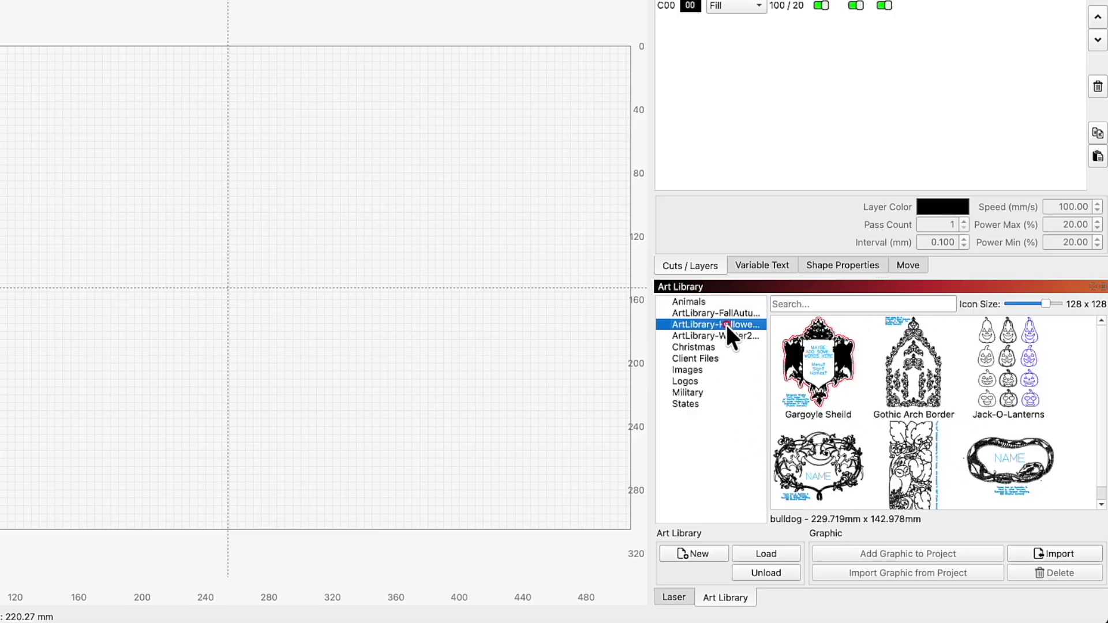
left_click(727, 336)
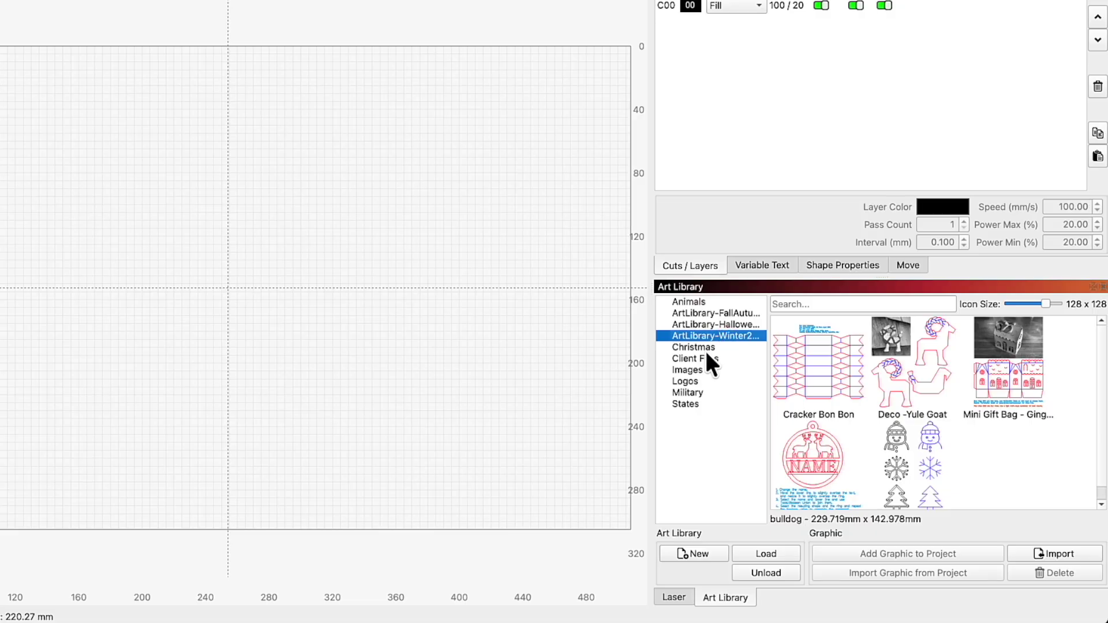
left_click(706, 348)
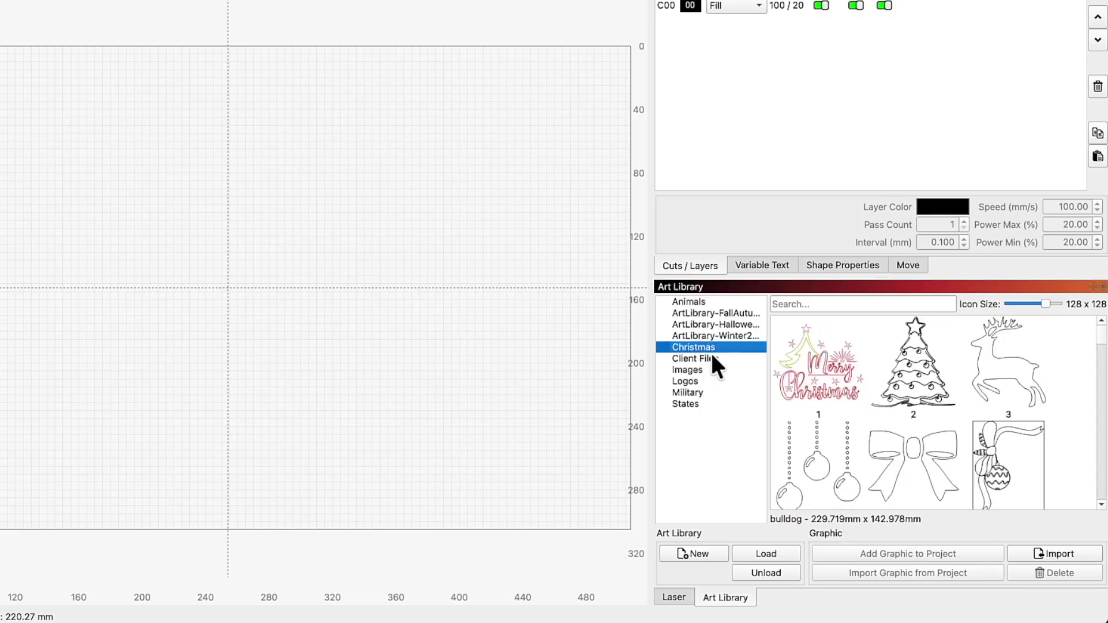
left_click(696, 370)
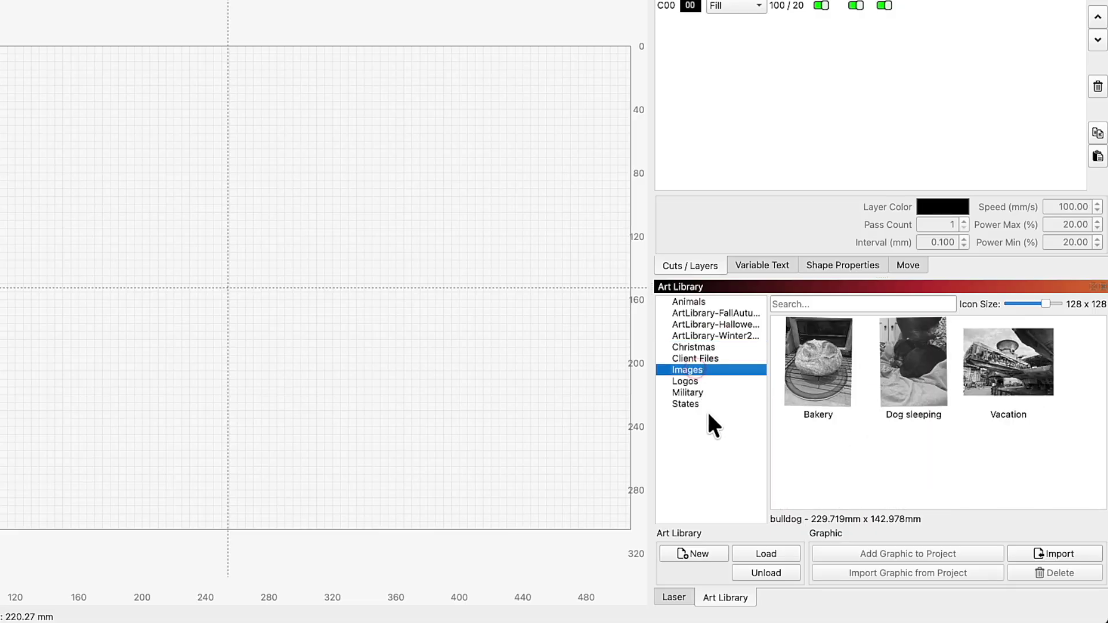
left_click(704, 360)
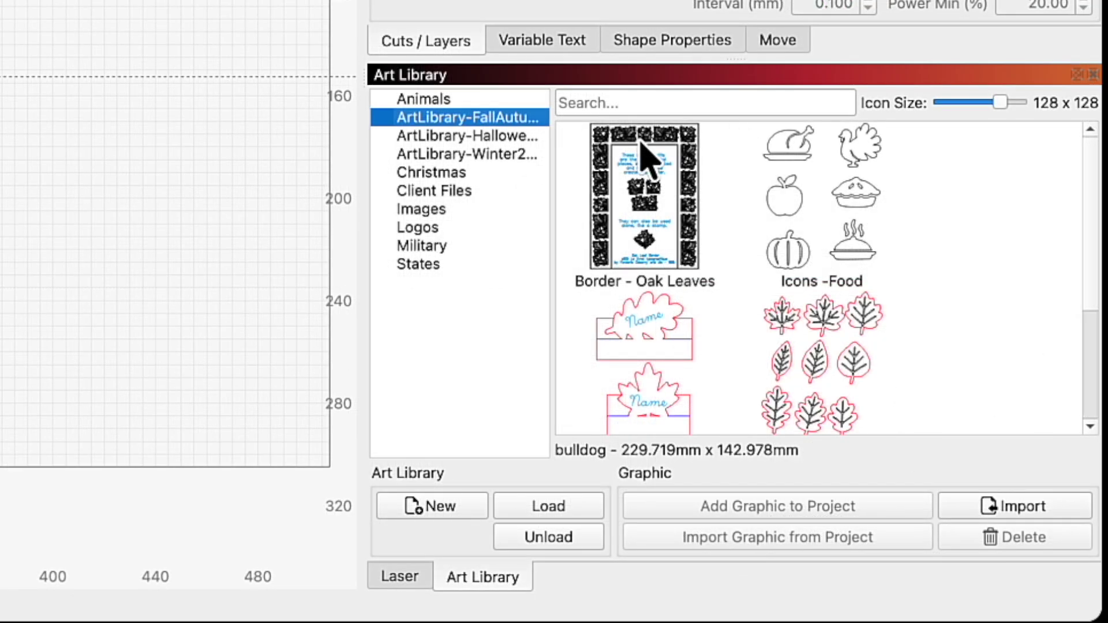
Look through the designs in the Halloween, Winter and Fall/Autumn libraries, including the Leaf Name Cards.
left_click(486, 137)
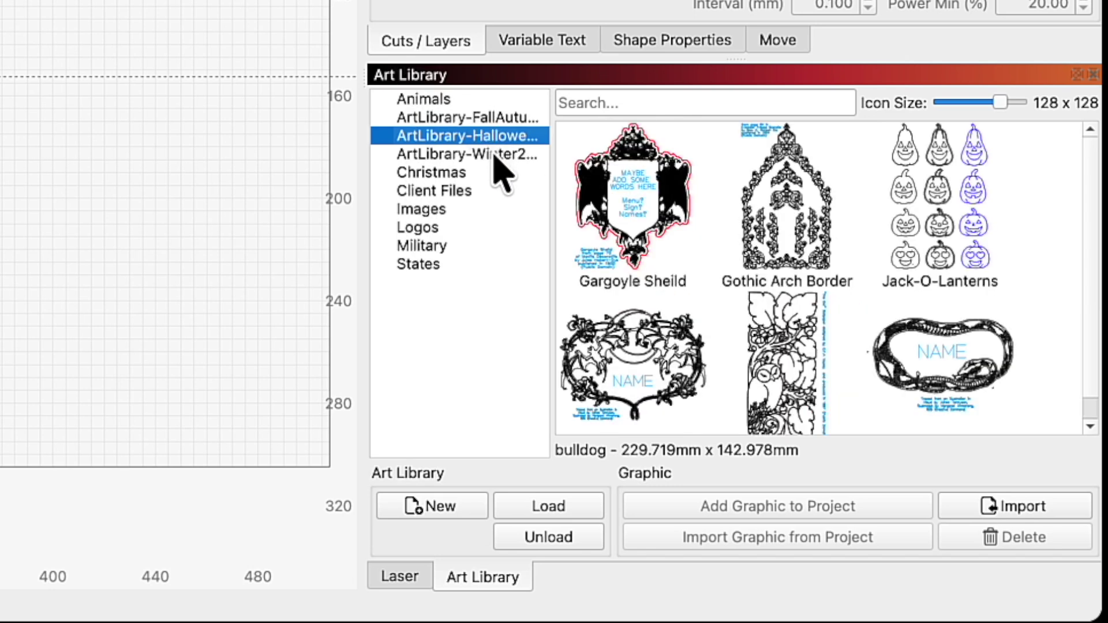
scroll(701, 250, "down", 1)
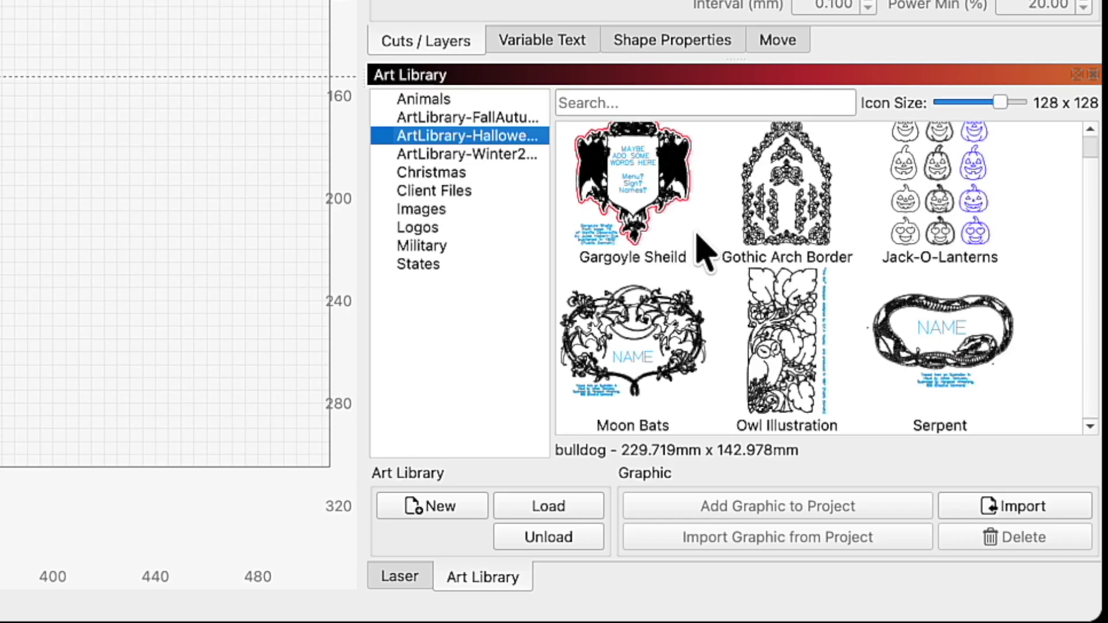
left_click(490, 155)
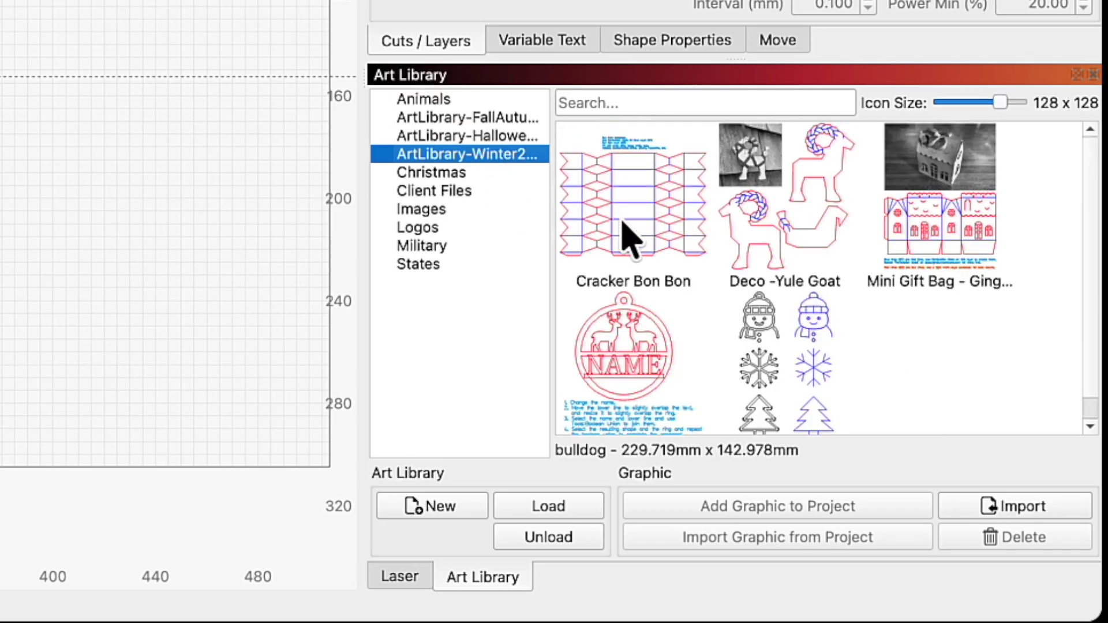
left_click(508, 117)
scroll(625, 214, "down", 5)
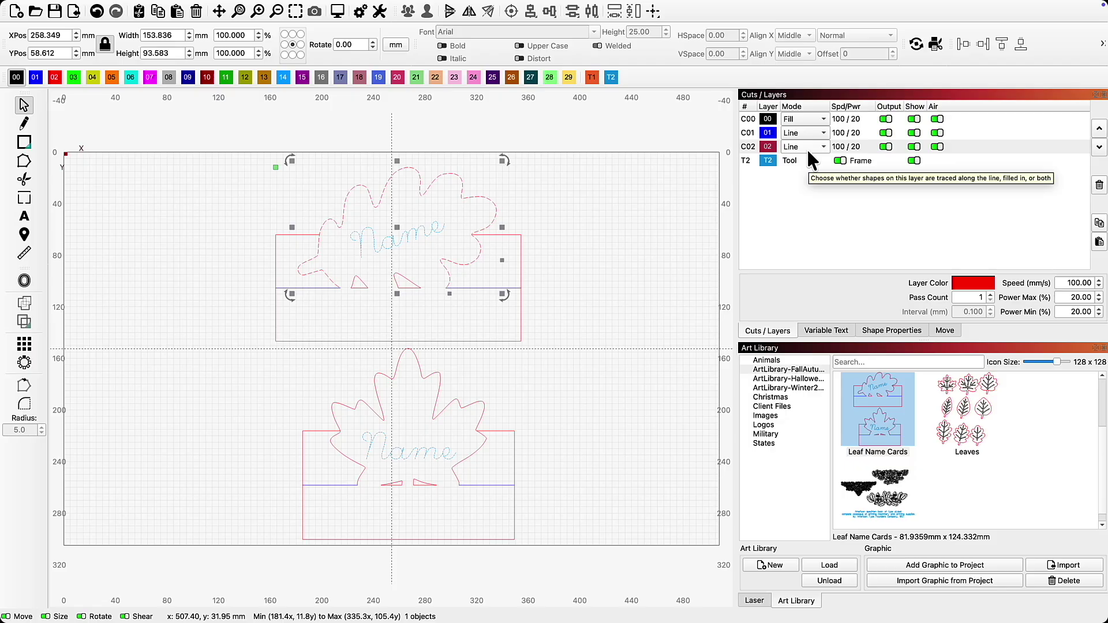
left_click(495, 289)
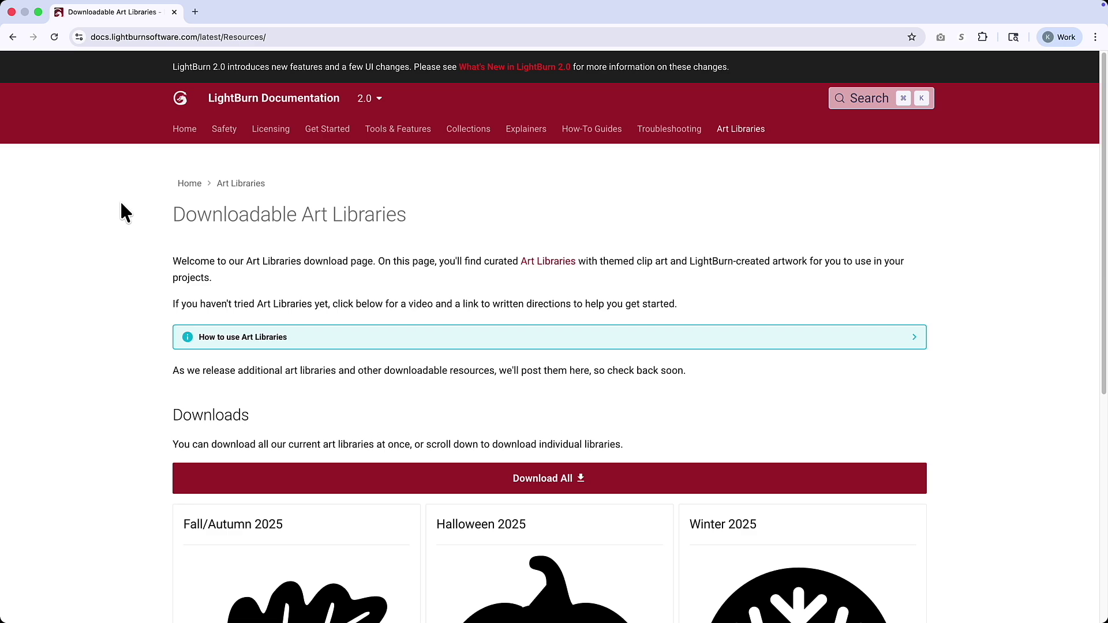
Download the Fall/Autumn 2025 library from the Downloadable Art Libraries page of the LightBurn documentation.
scroll(121, 204, "down", 4)
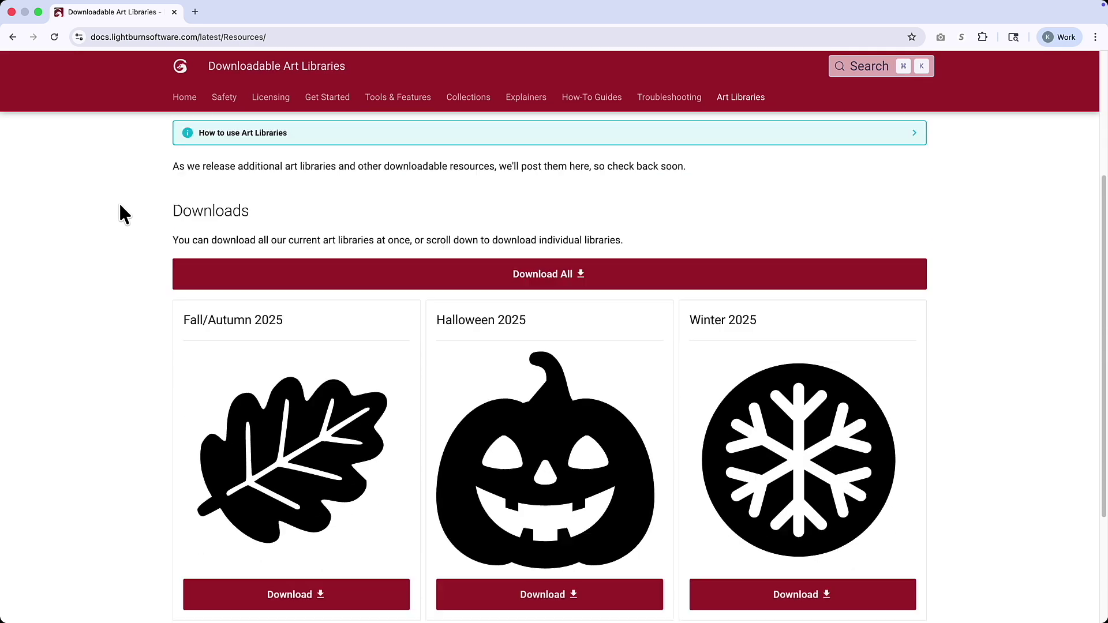
scroll(120, 206, "down", 2)
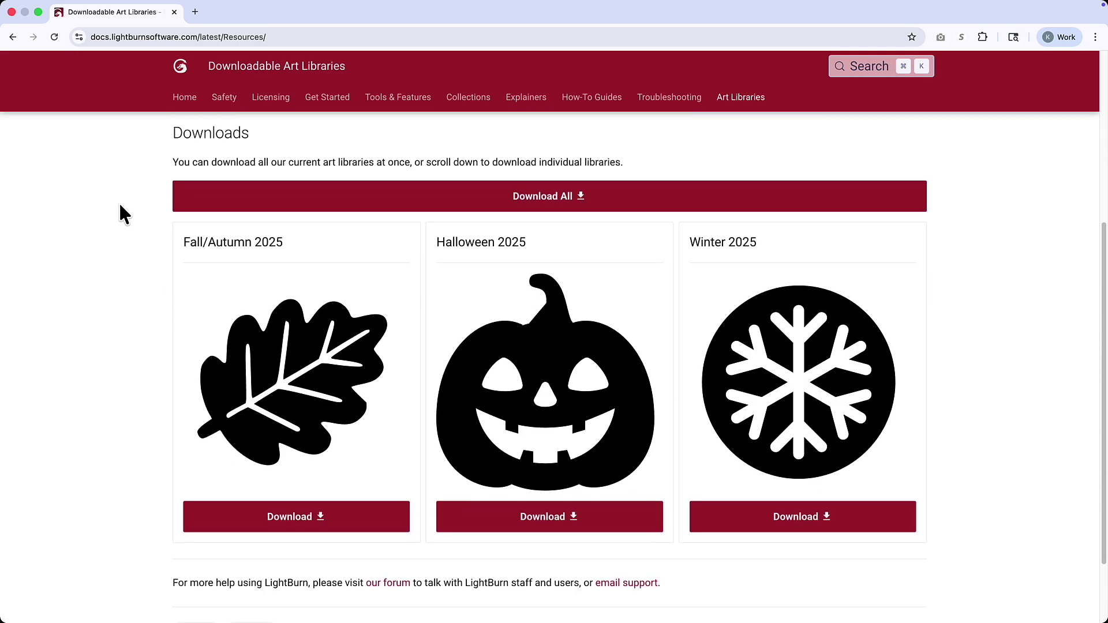
scroll(120, 205, "down", 1)
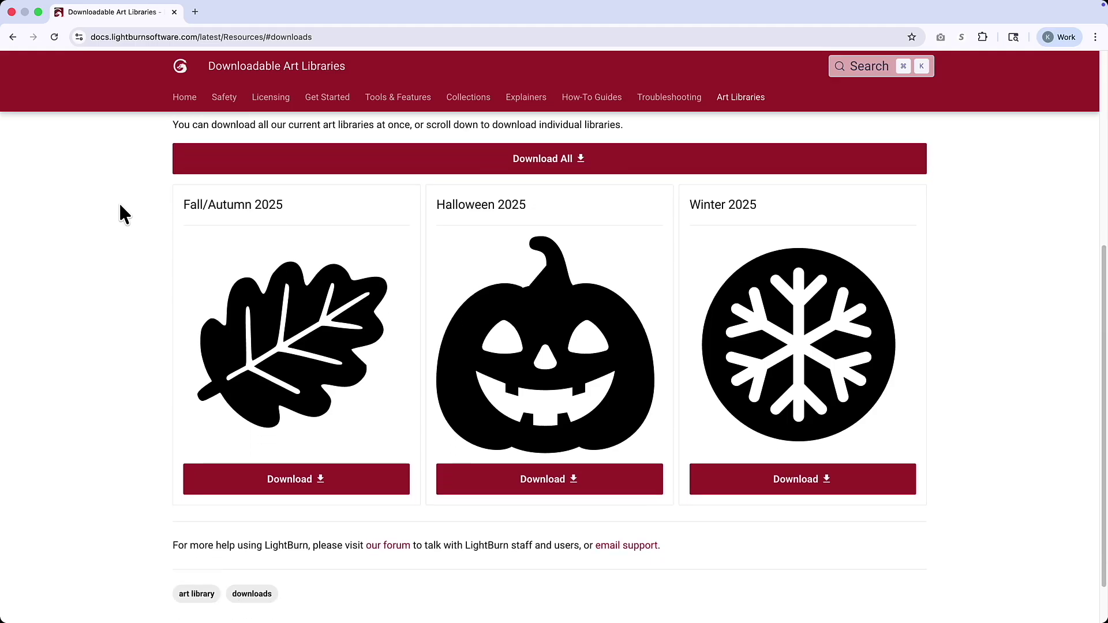
left_click(277, 484)
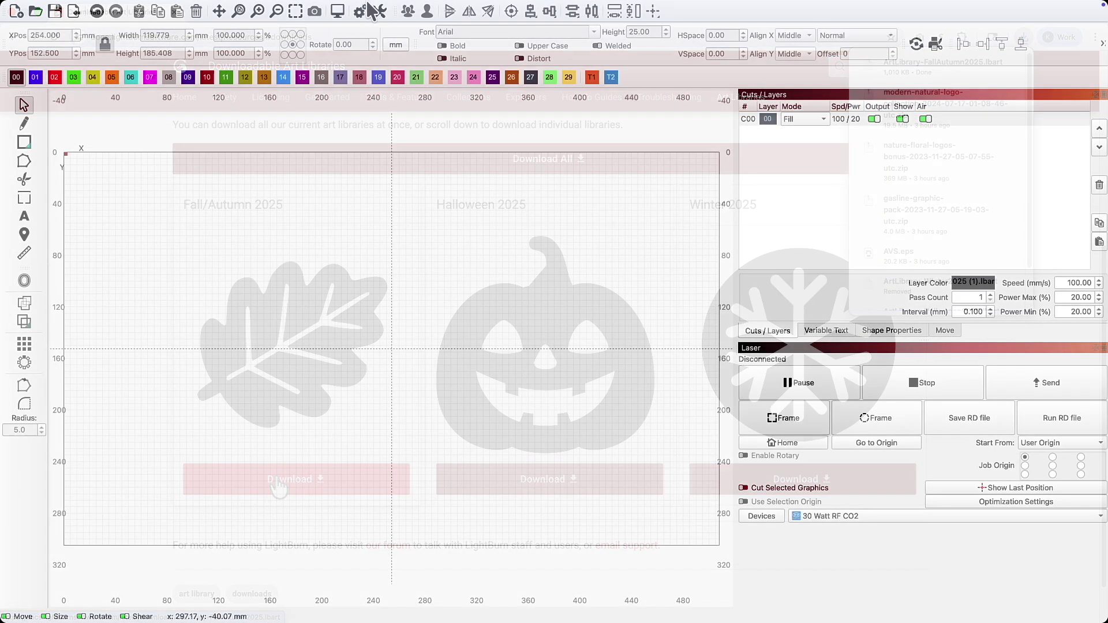
Switch to LightBurn, enable the Art Library window and bring it into view.
mouse_move(331, 10)
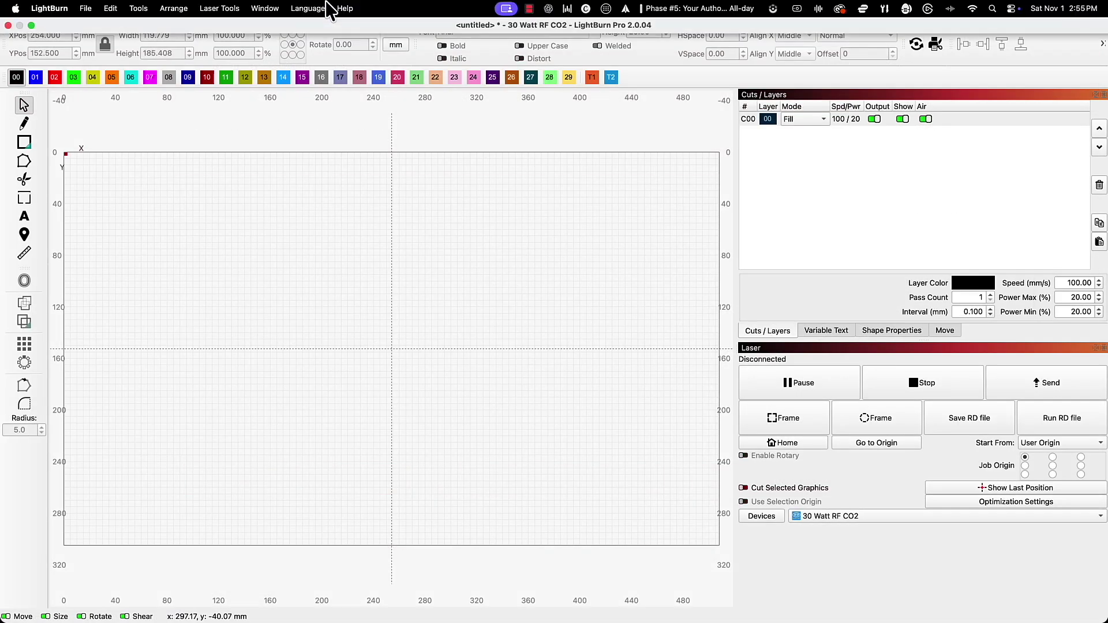
left_click(266, 8)
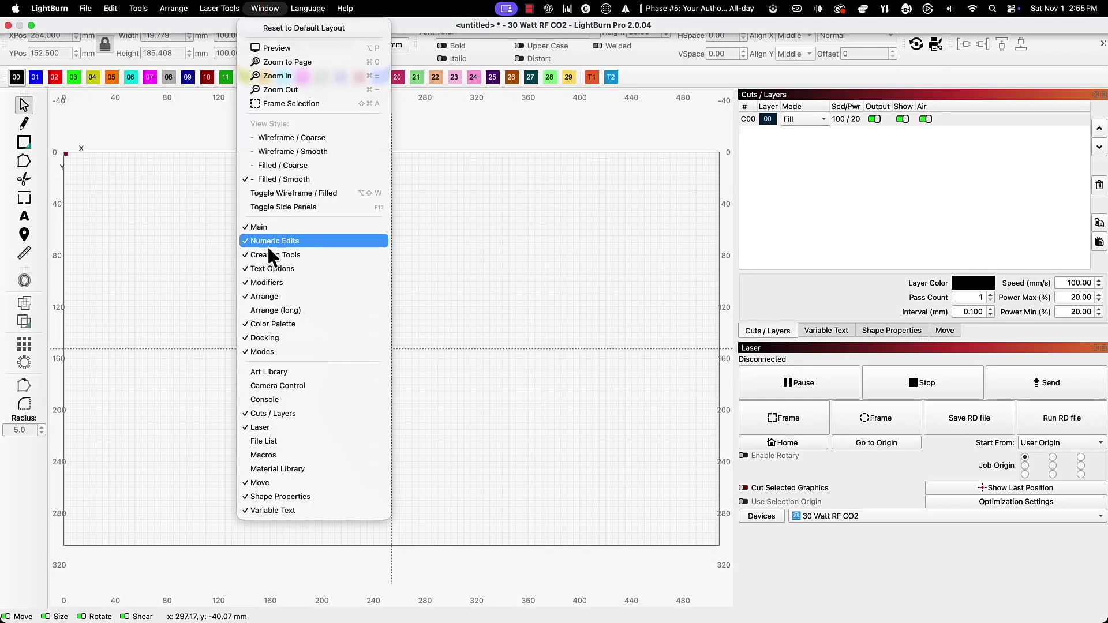
left_click(284, 373)
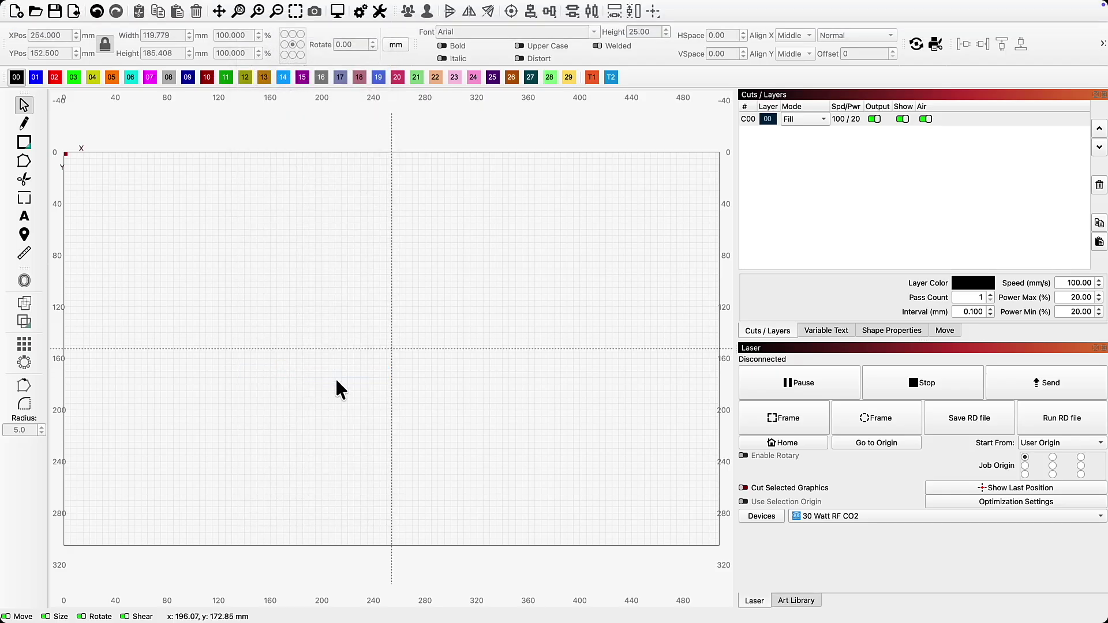
left_click(796, 601)
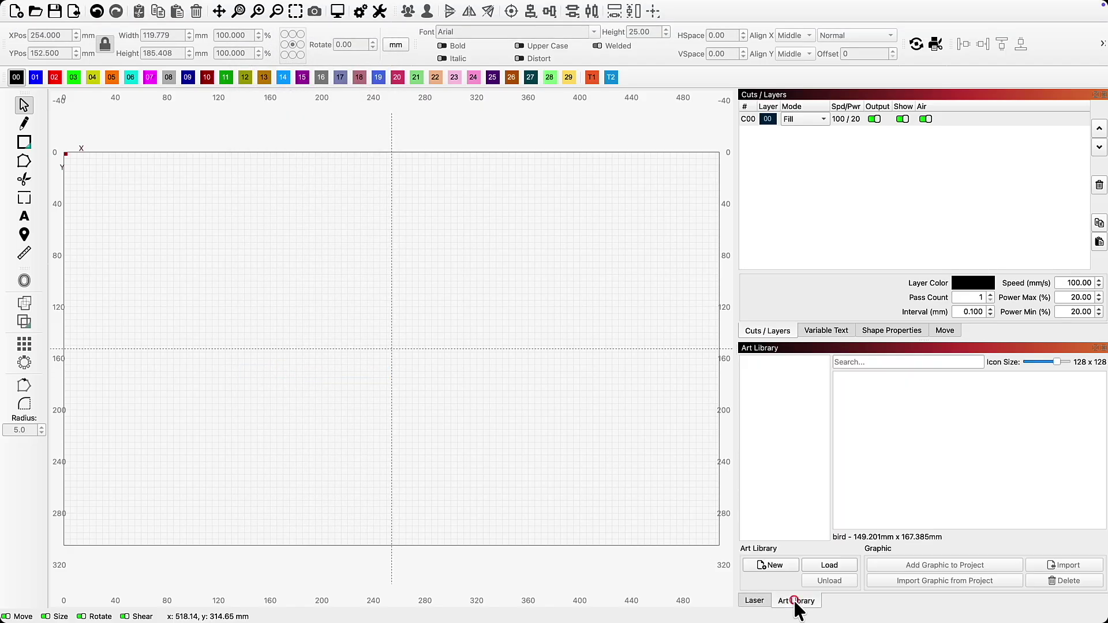
Load the library file ArtLibrary-FallAutumn2025.lbart from the QUICK ACCESS folder.
left_click(815, 565)
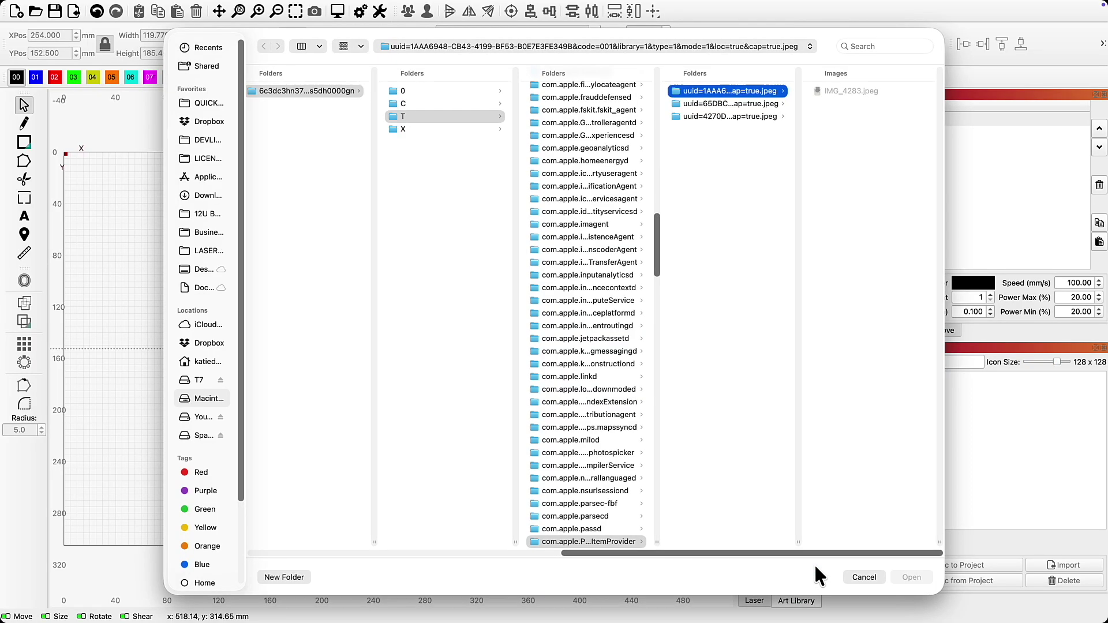
left_click(207, 102)
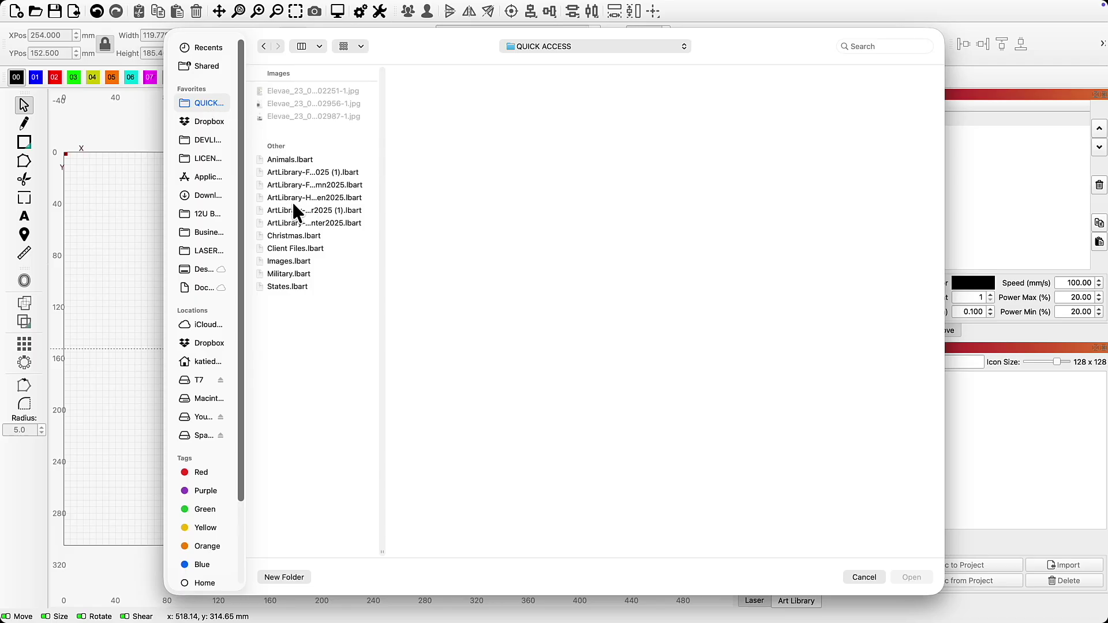
left_click(291, 185)
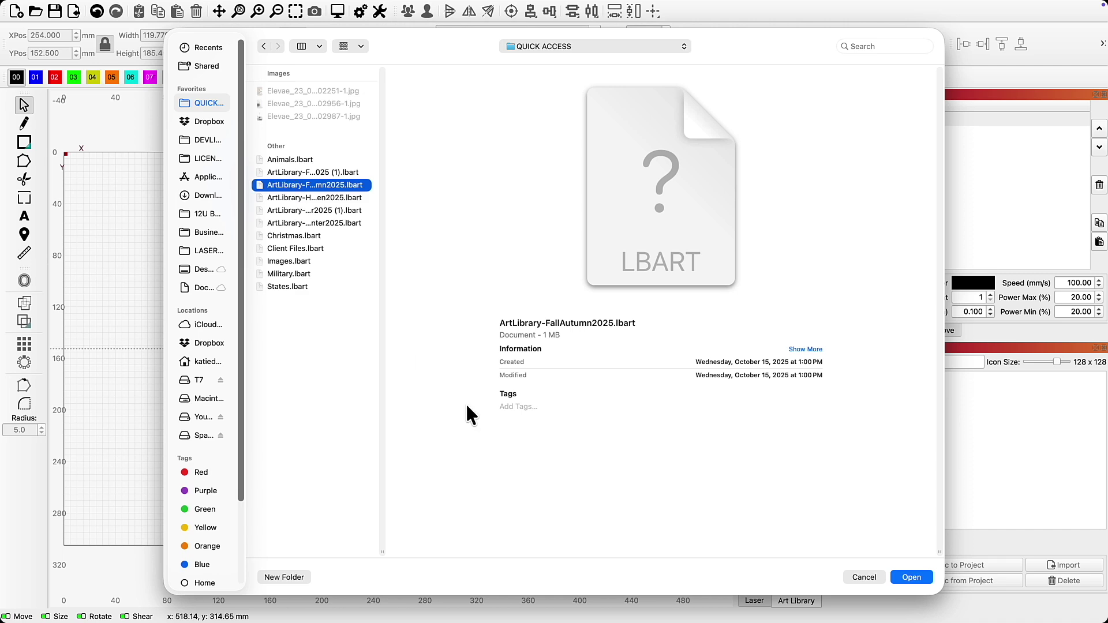
left_click(912, 577)
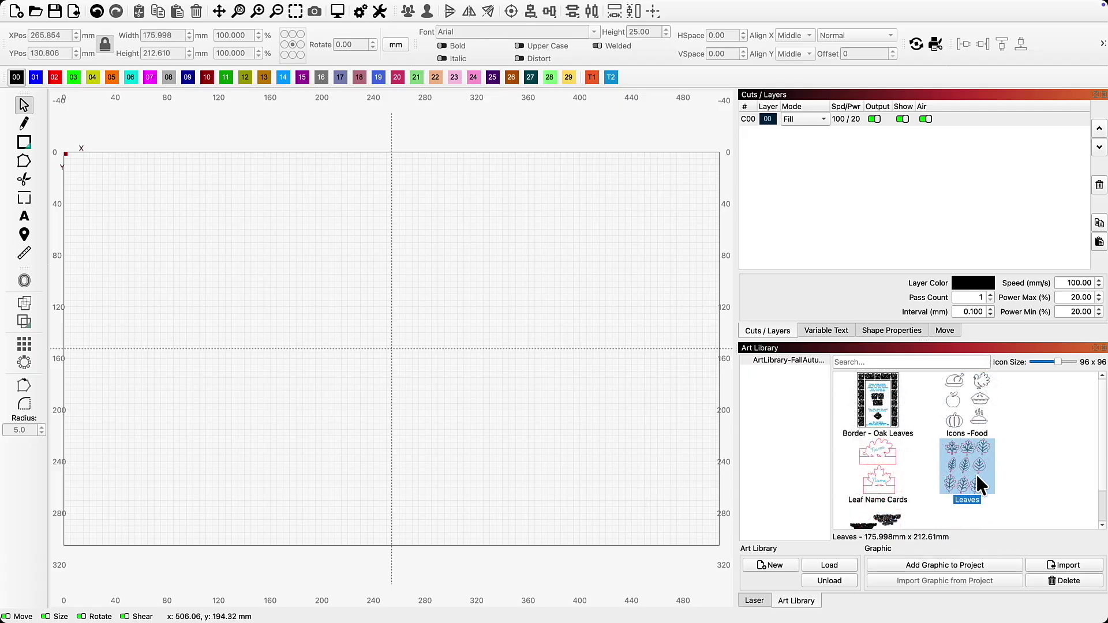
Add the Leaves graphic from the Fall/Autumn library to the workspace and deselect it.
mouse_move(977, 478)
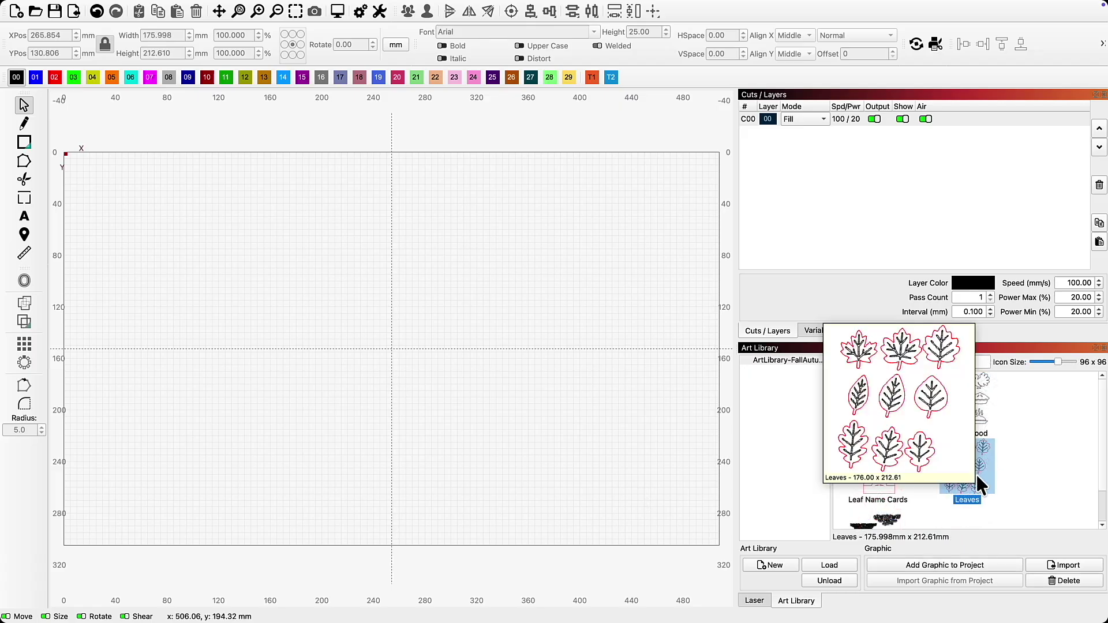
left_click(970, 565)
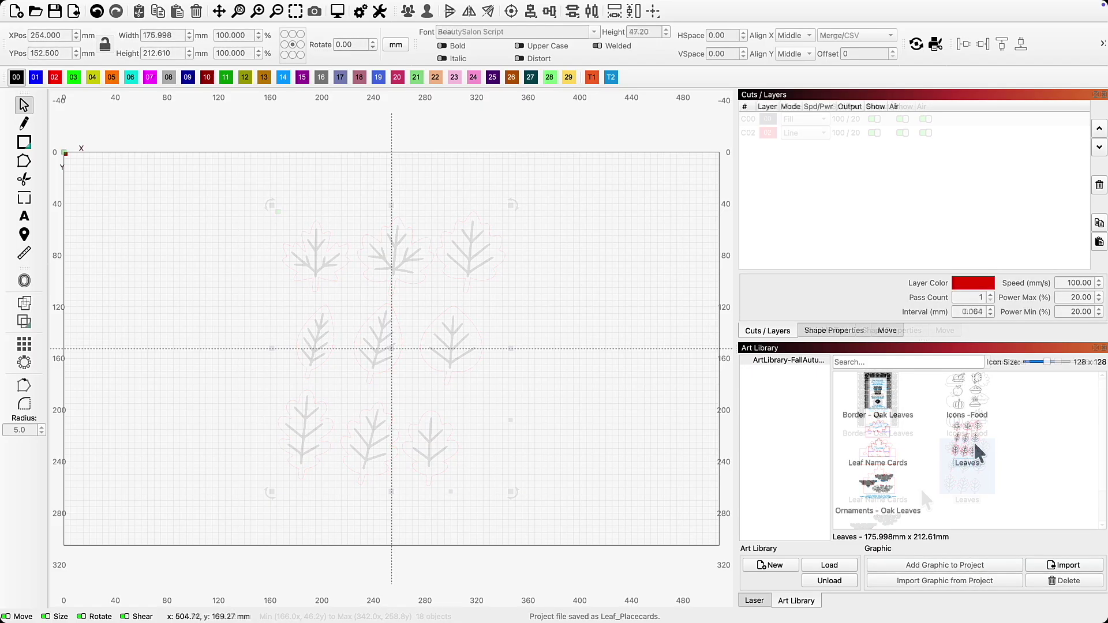
left_click_drag(976, 456, 439, 355)
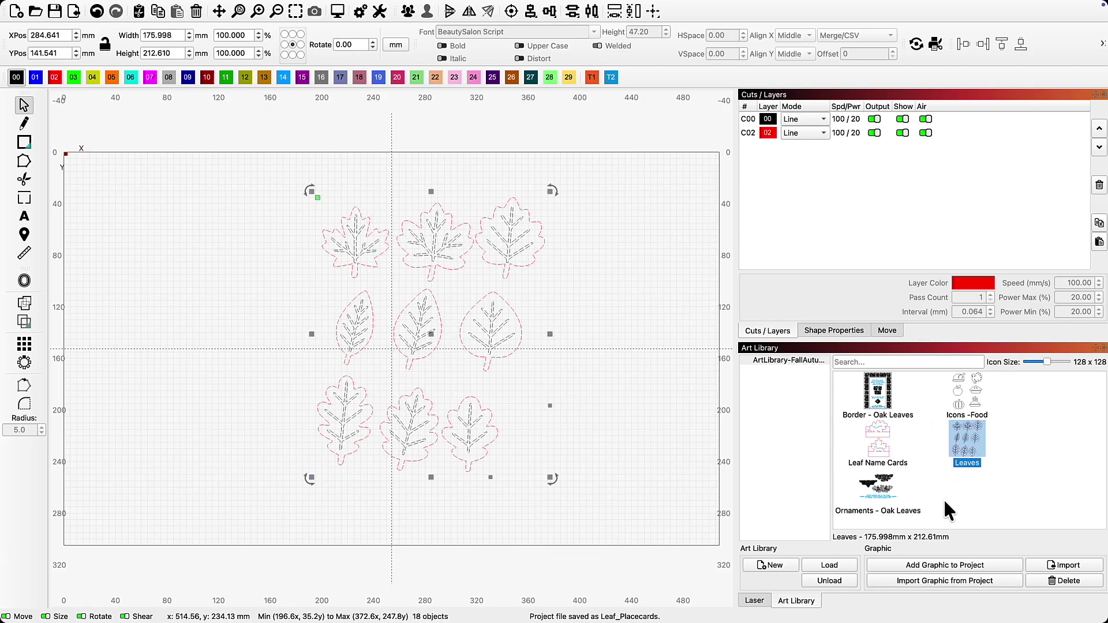
left_click(604, 408)
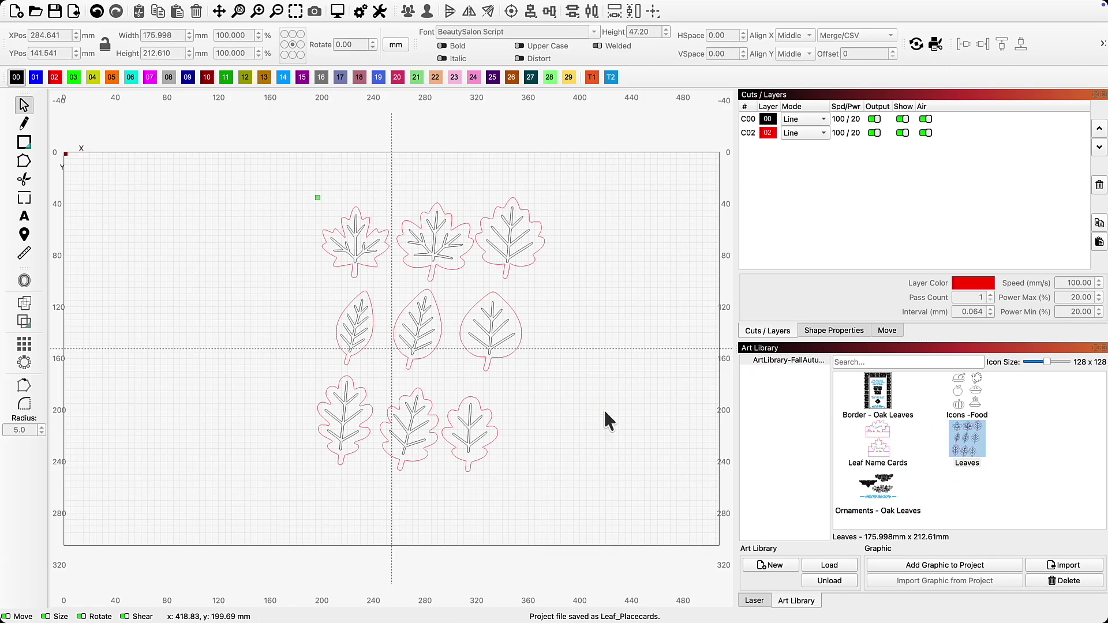
Delete every leaf except the middle one of the upper row, and remove that leaf's inner veins to leave its outline.
left_click_drag(531, 497, 313, 295)
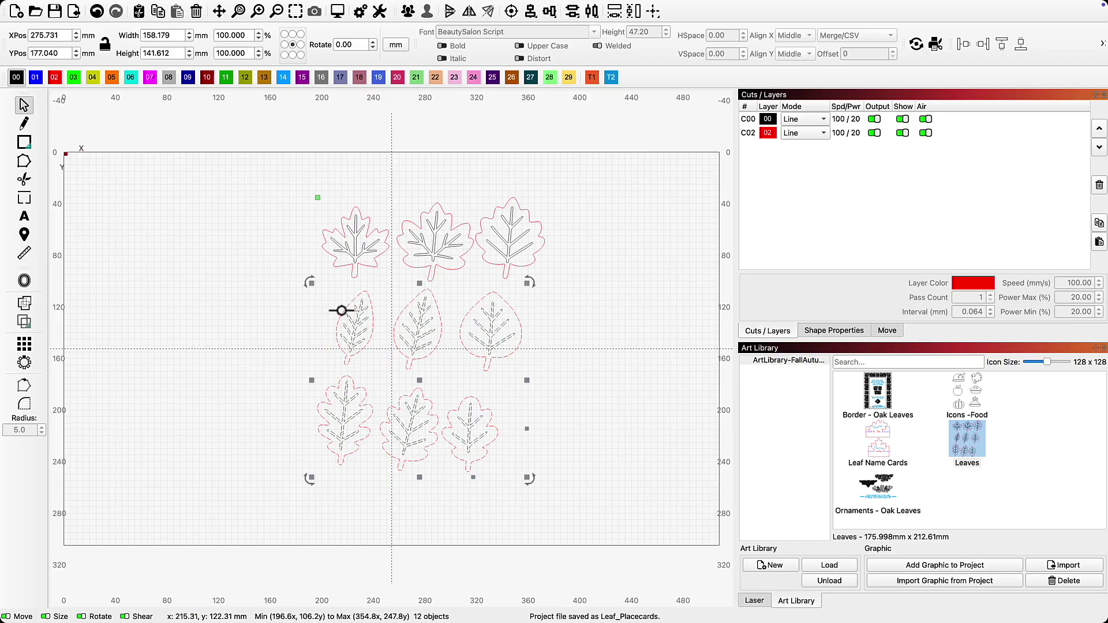
key("Delete")
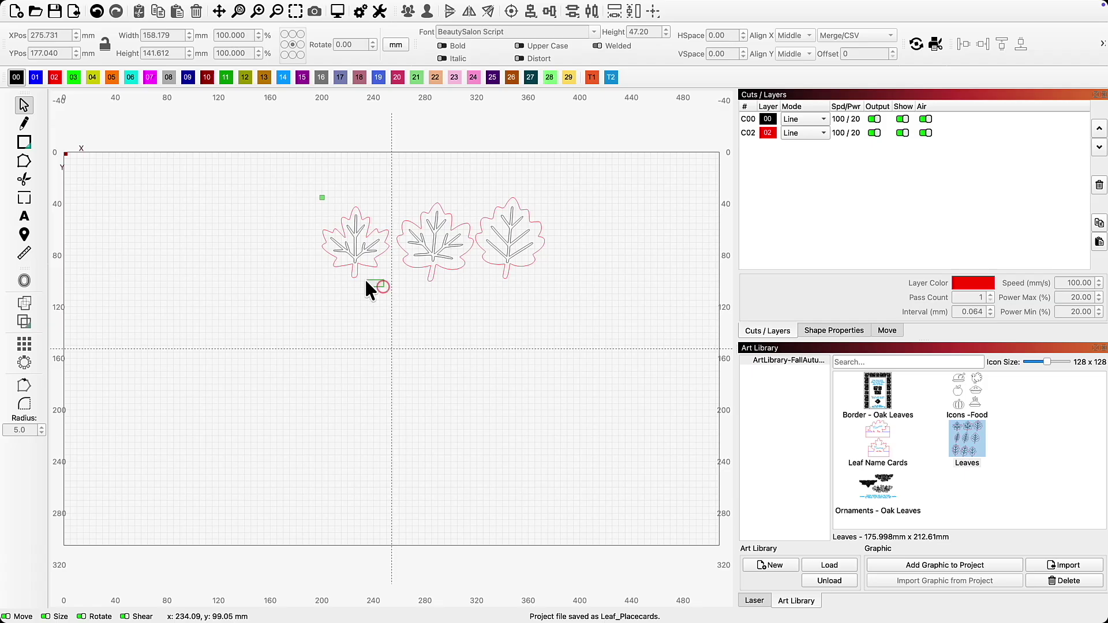
left_click_drag(359, 281, 320, 209)
key("Delete")
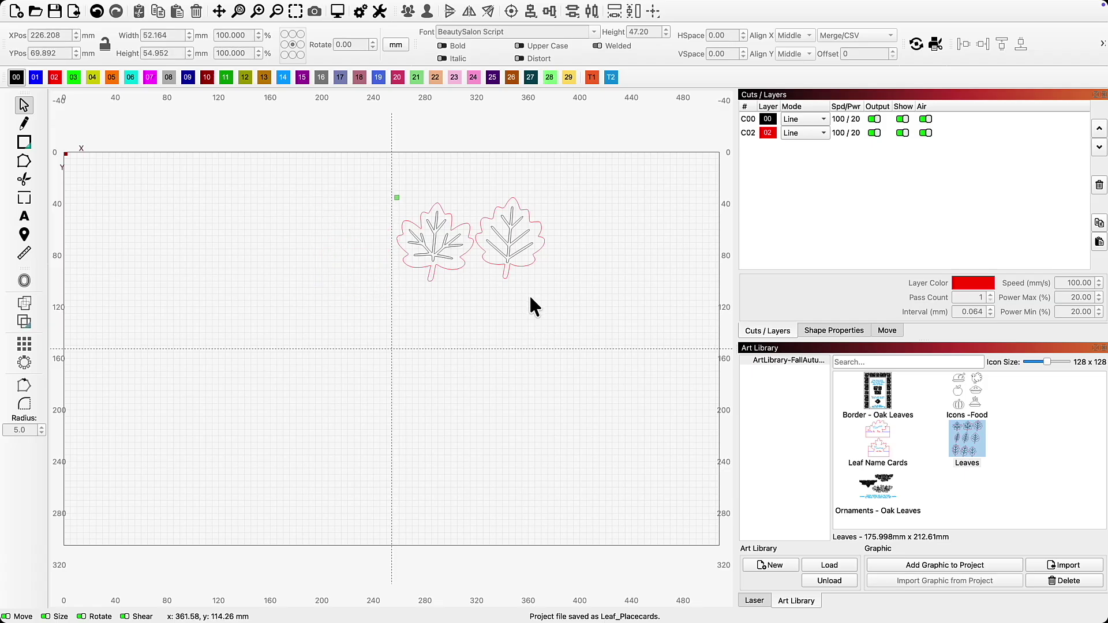
left_click_drag(530, 296, 490, 199)
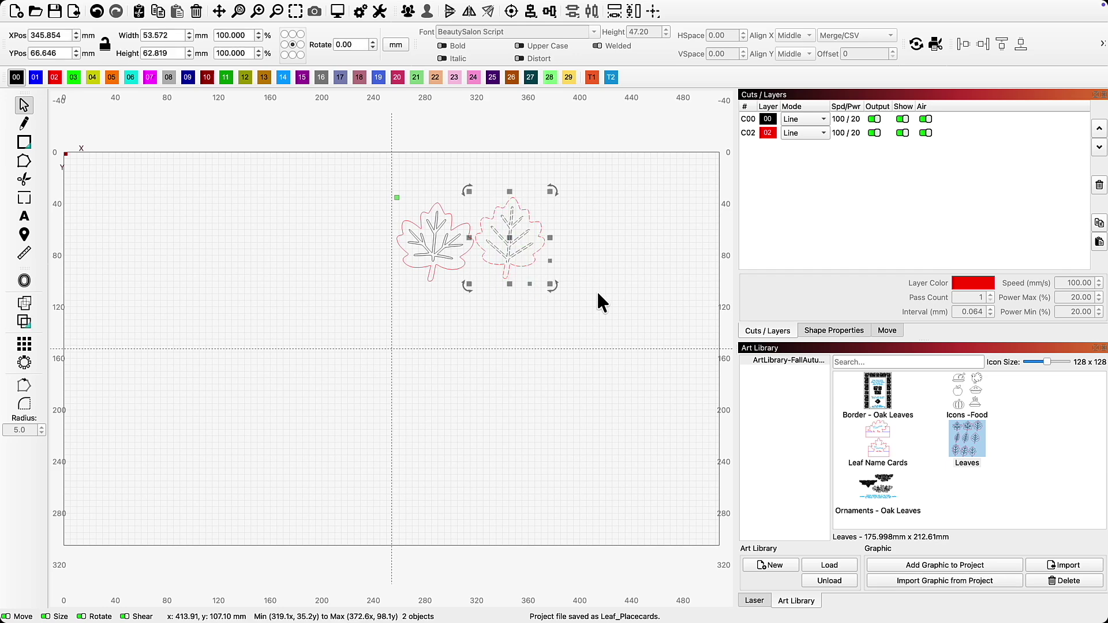
key("Delete")
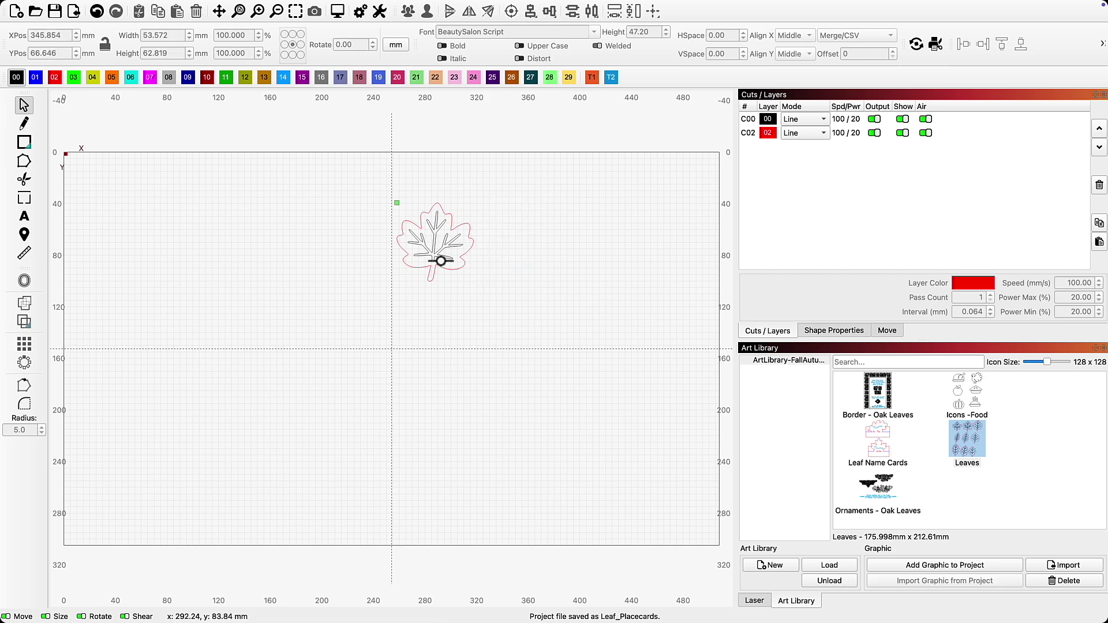
left_click(442, 259)
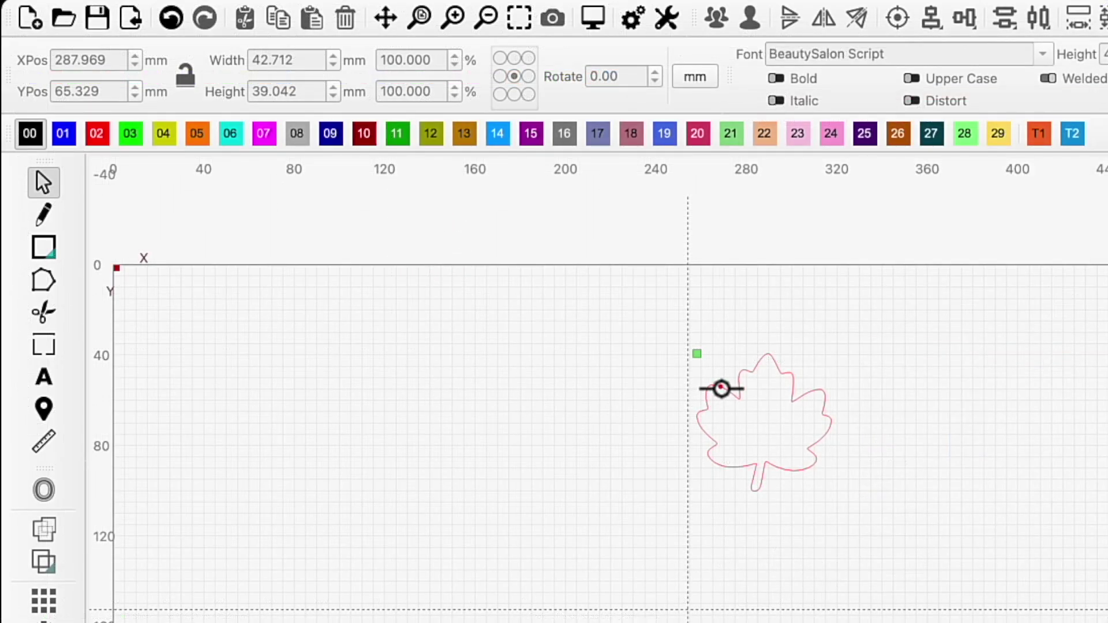
Scale the leaf outline to 4 in wide with its proportions locked and move its centre to about X 90 mm, Y 70 mm.
left_click(721, 389)
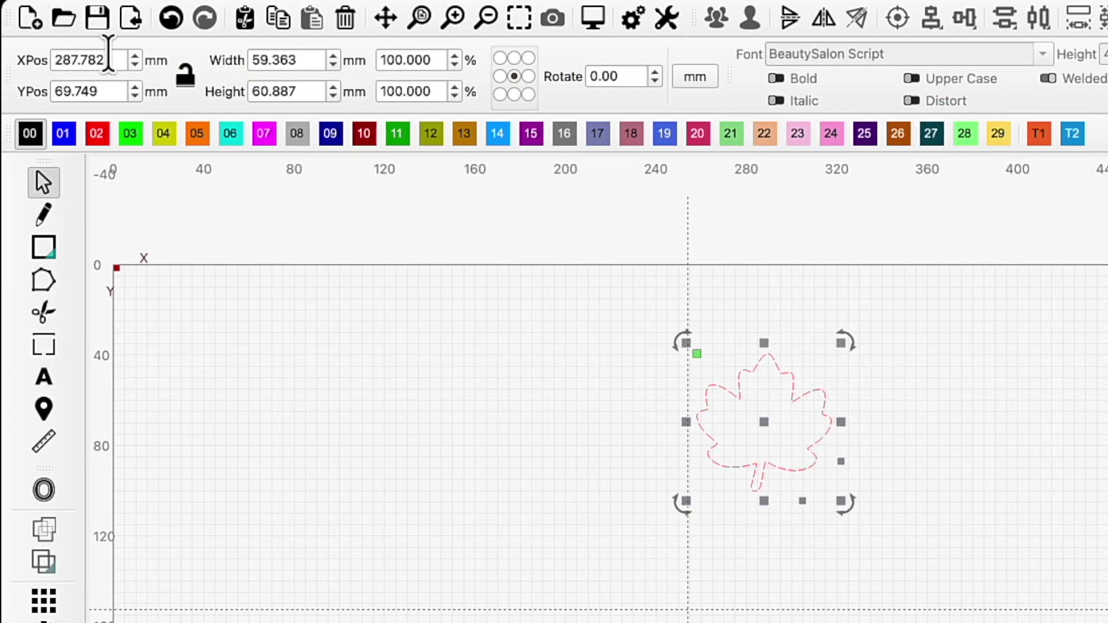
left_click(185, 76)
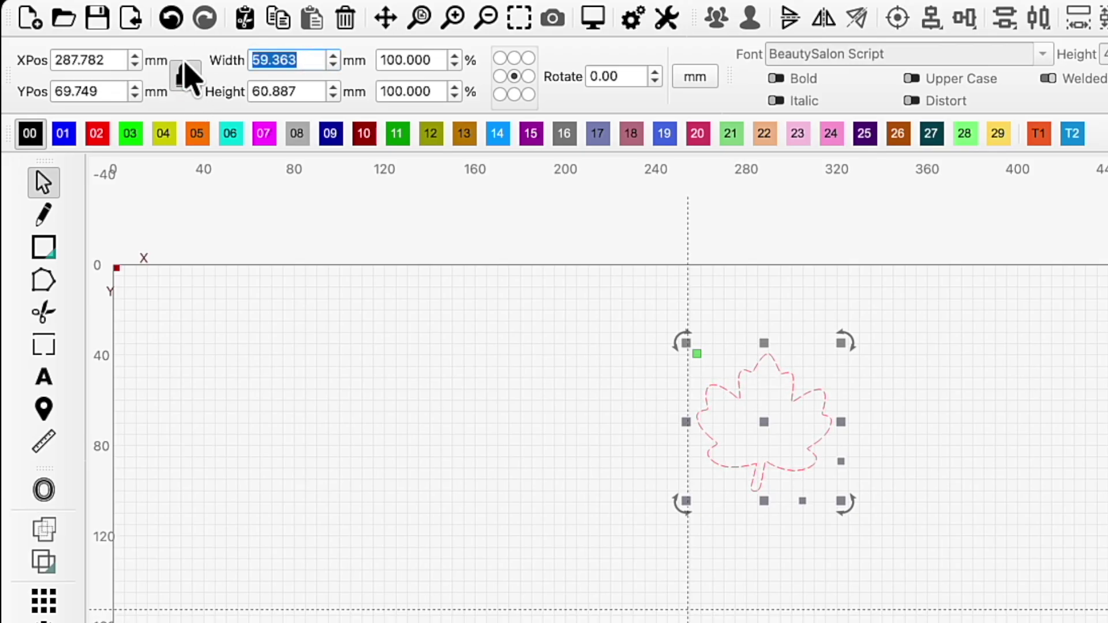
type("4in")
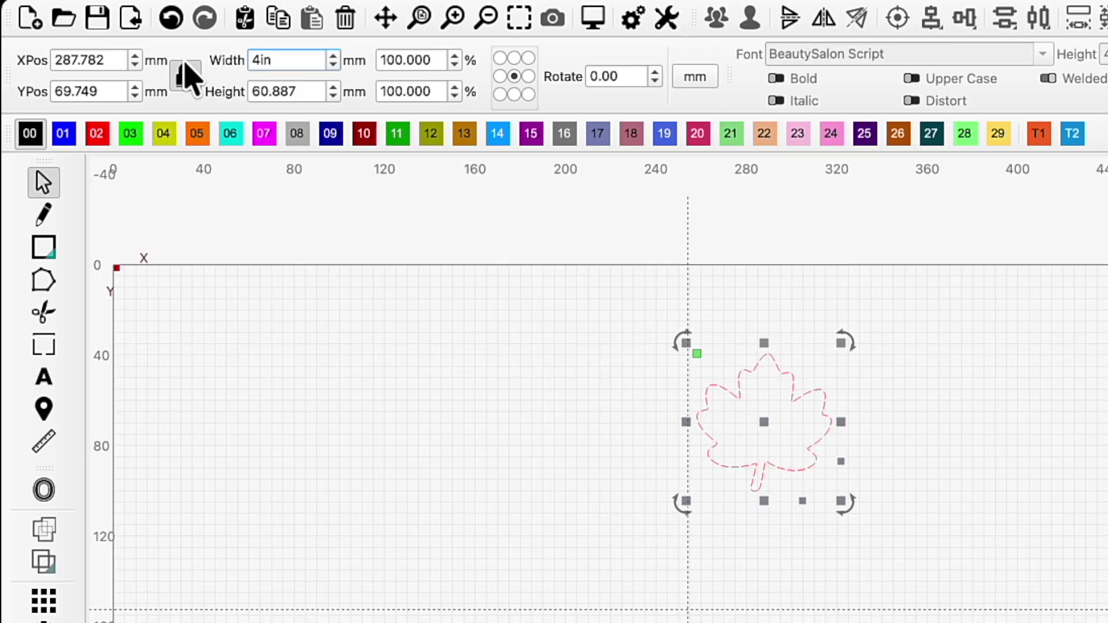
key("Return")
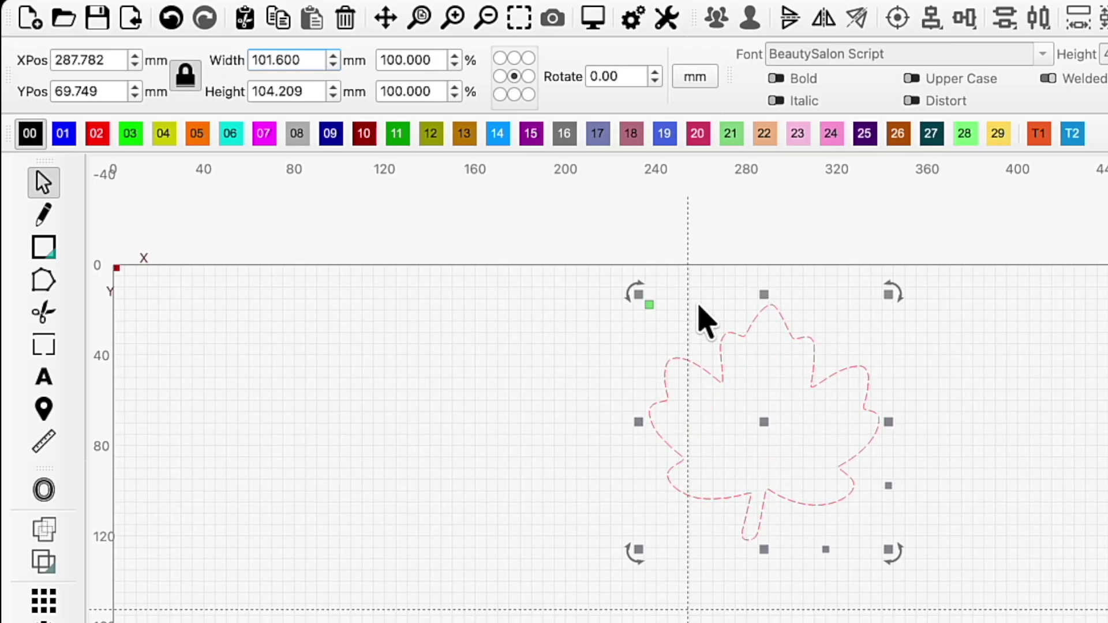
left_click_drag(764, 420, 323, 442)
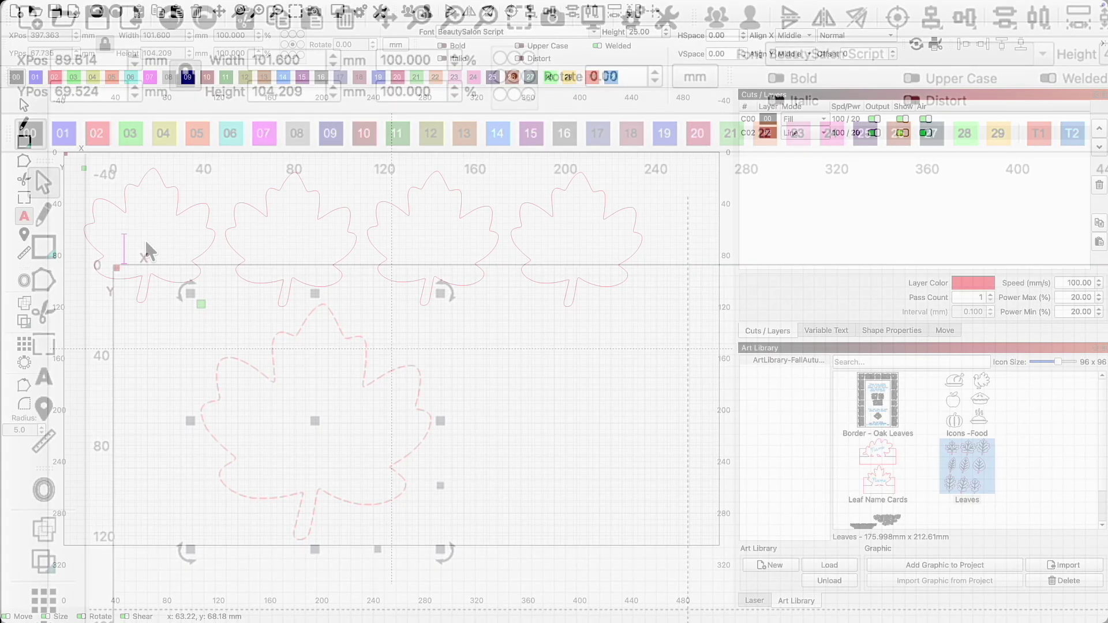
Enter a guest's first name as text and centre it on the first of the four leaves.
type("Jessica")
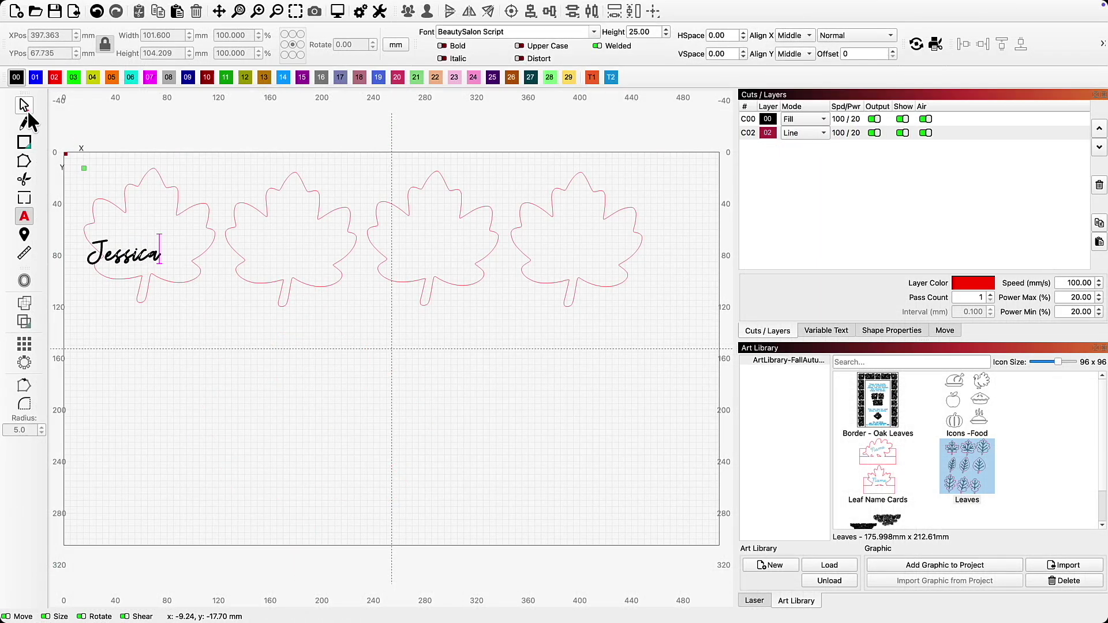
left_click(24, 105)
left_click_drag(131, 258, 159, 243)
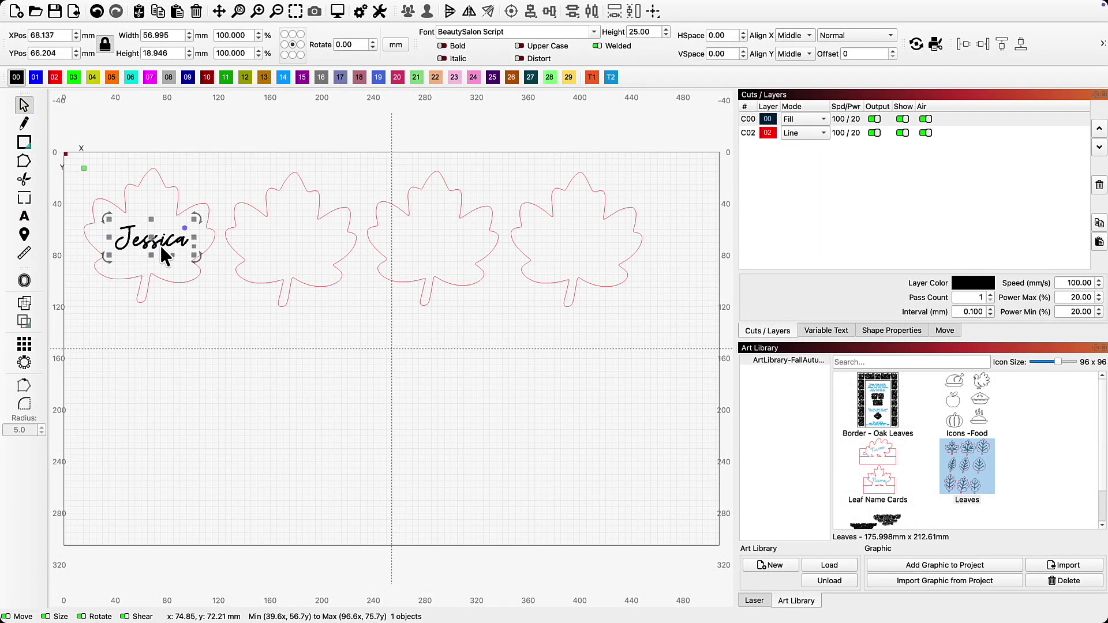
Paste a copy of the name onto the second leaf and change its text to another guest's first name.
key("ctrl+v")
left_click_drag(286, 258, 291, 251)
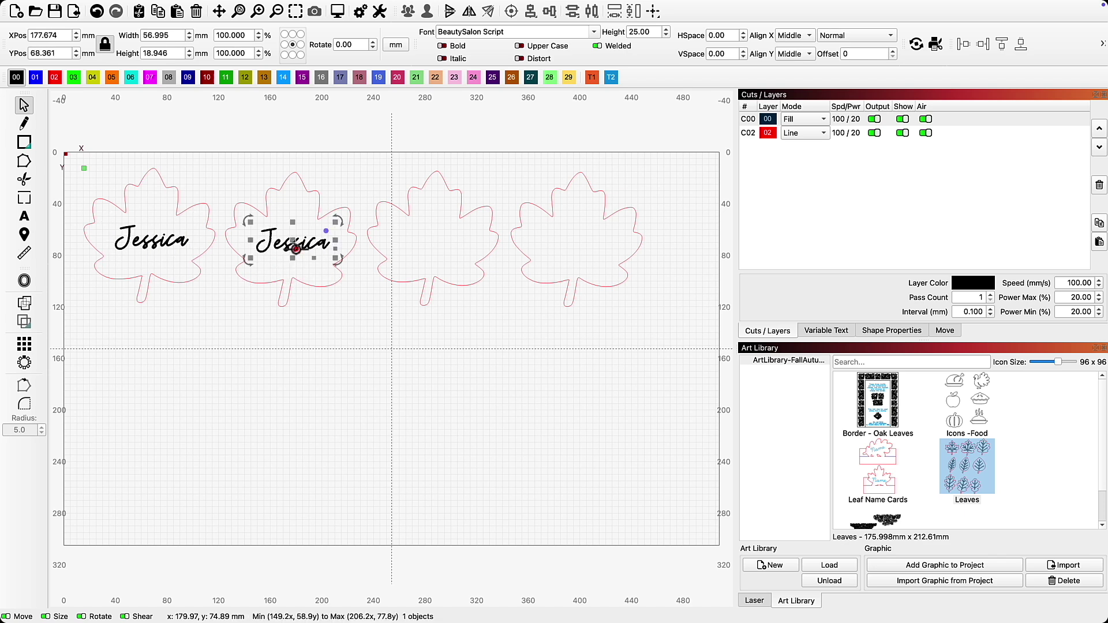
double_click(296, 247)
double_click(363, 224)
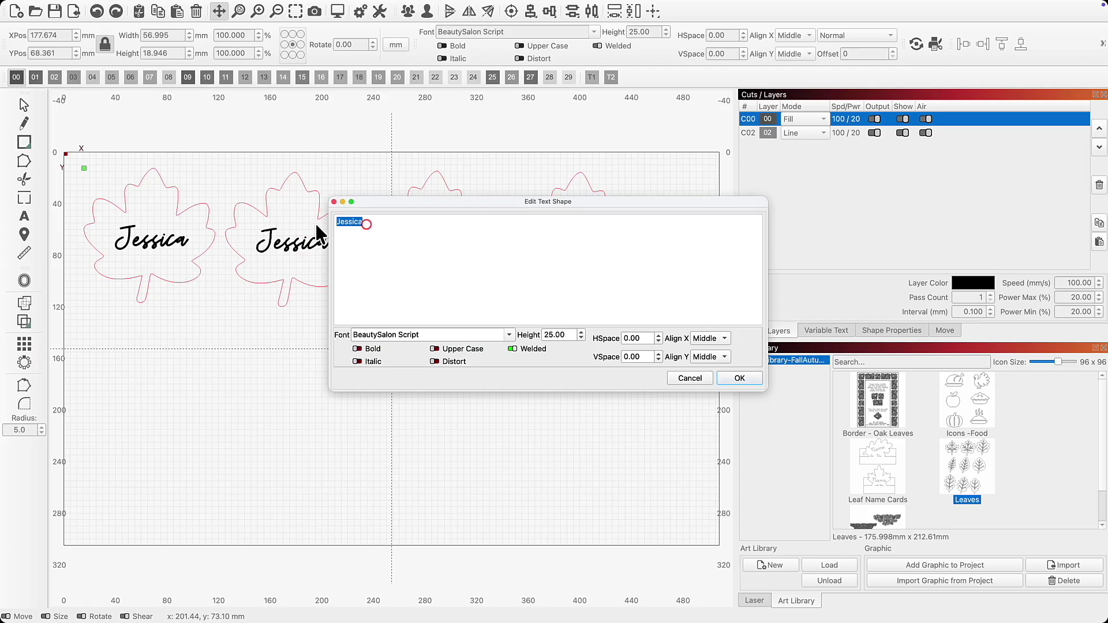
type("Sarah")
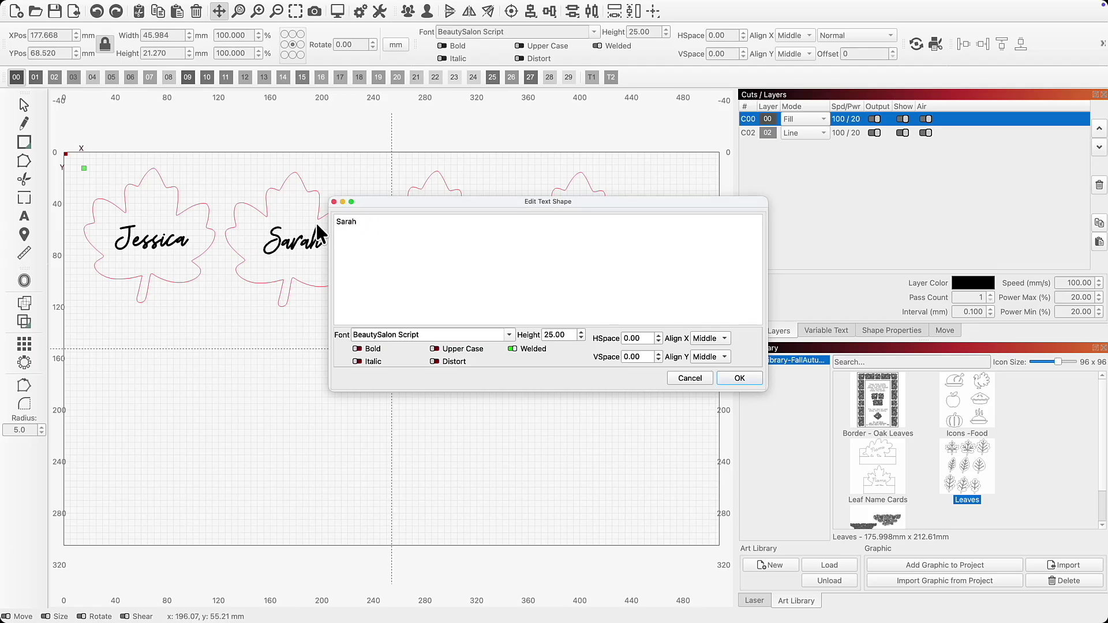
left_click(738, 377)
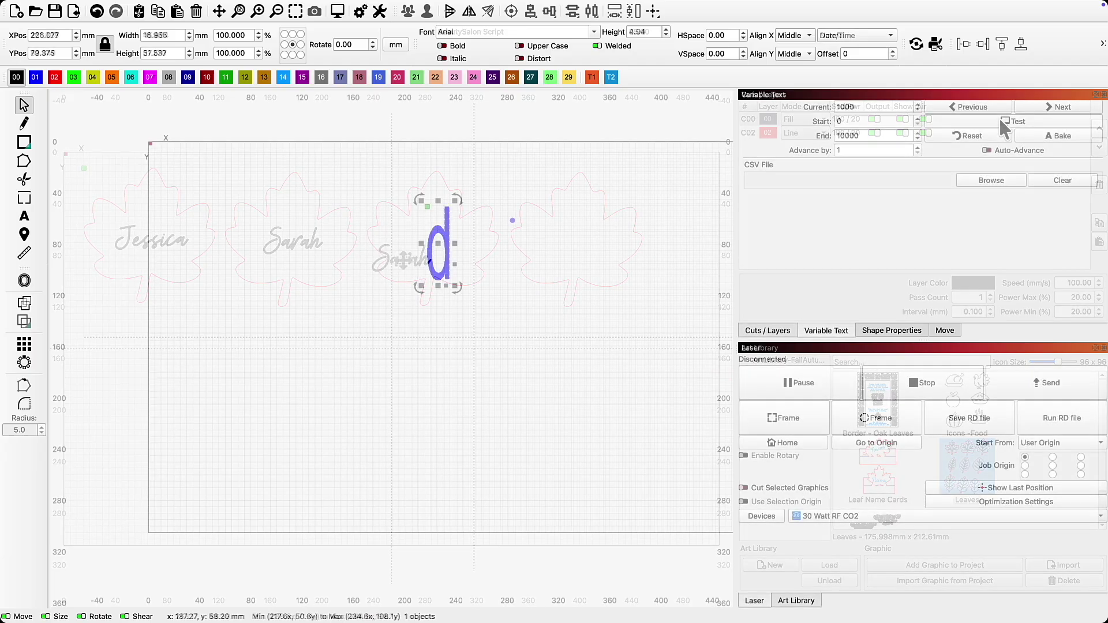
Test the Date/Time variable text, replace its content with ddd and test it again.
left_click(1000, 120)
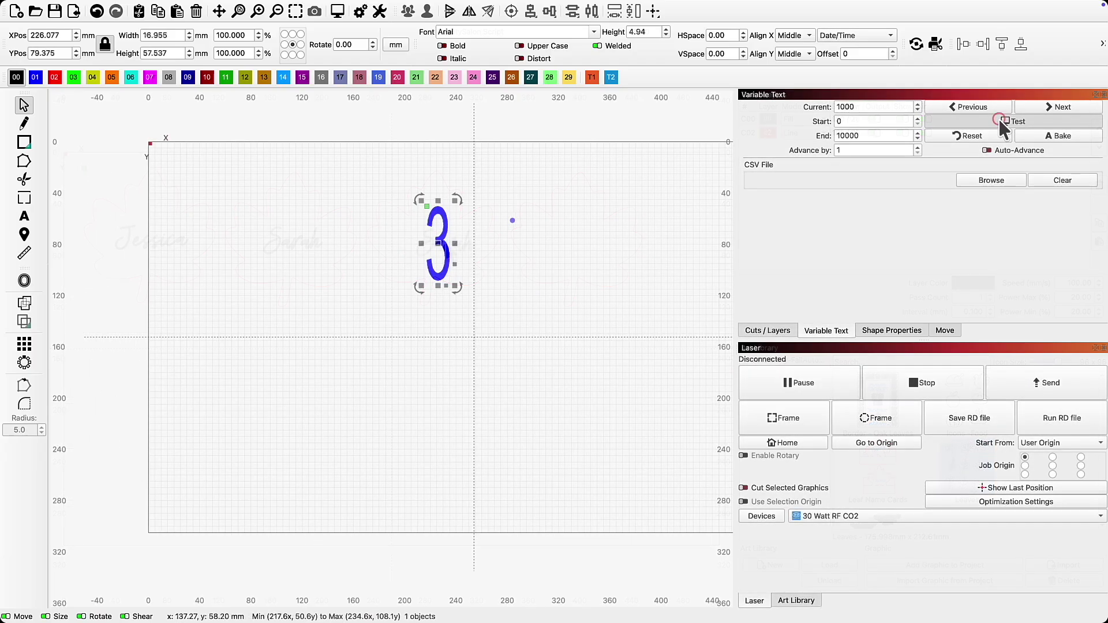
left_click(1000, 120)
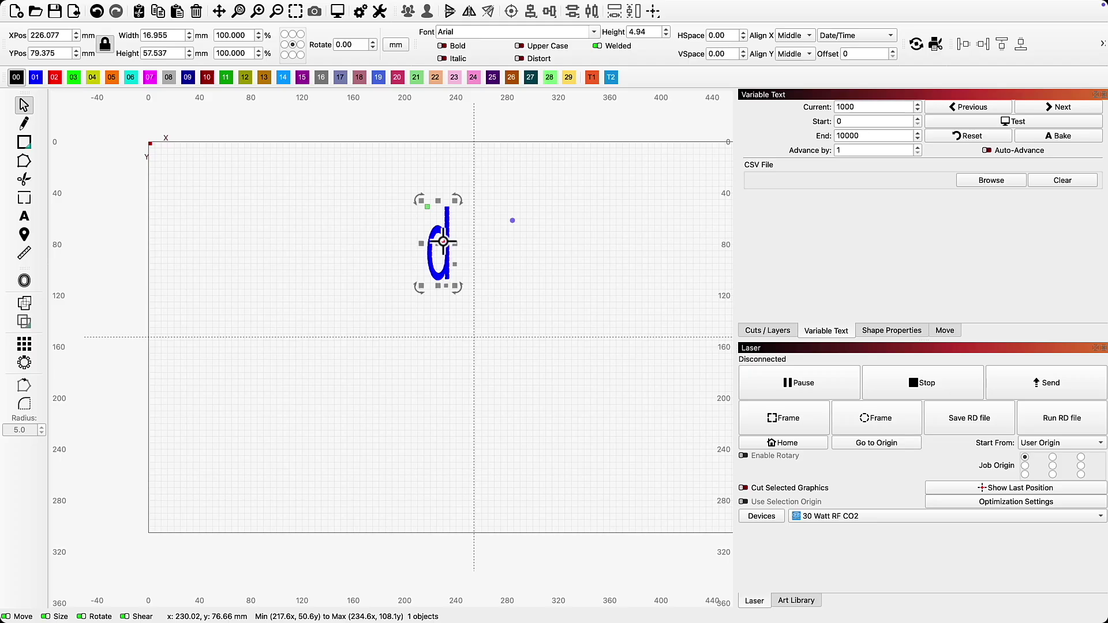
double_click(443, 241)
type("s")
key("BackSpace")
type("ddd")
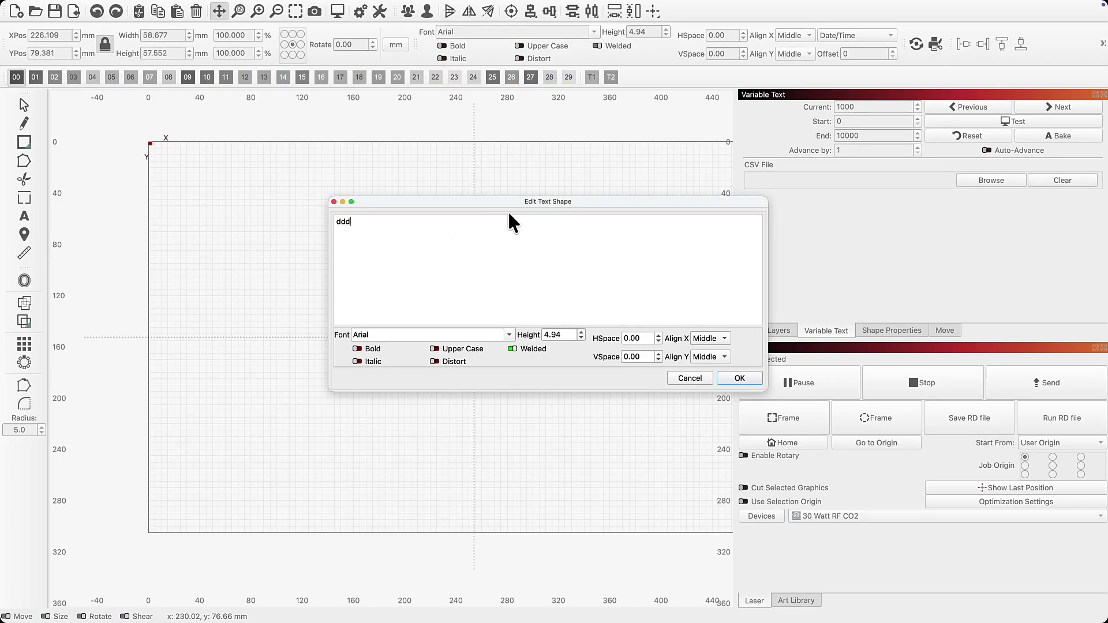
left_click(739, 380)
left_click(975, 122)
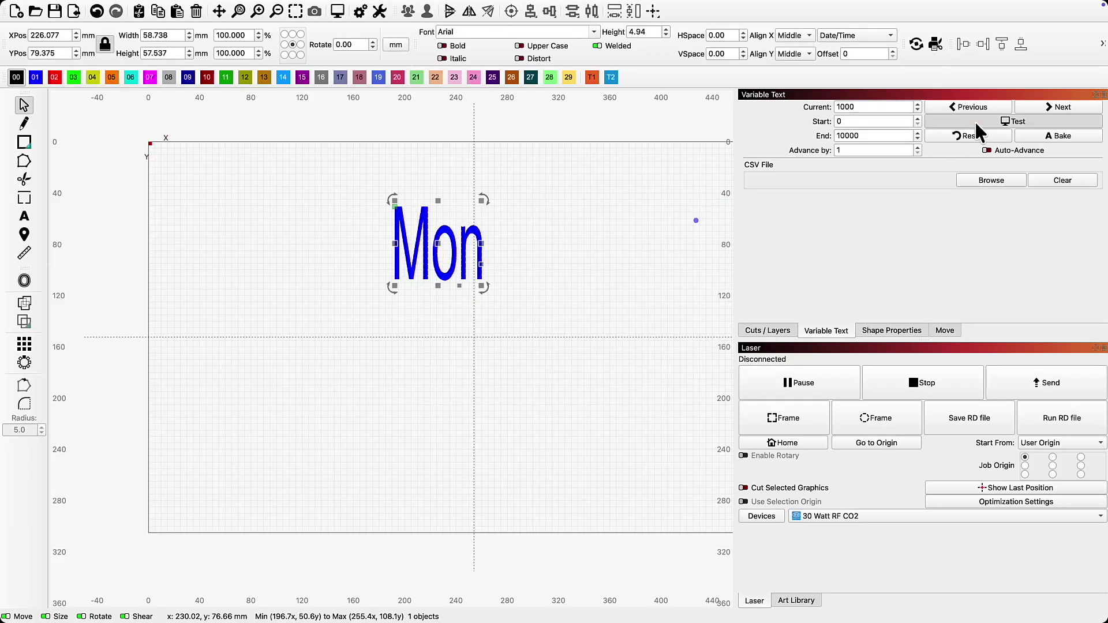
left_click(976, 123)
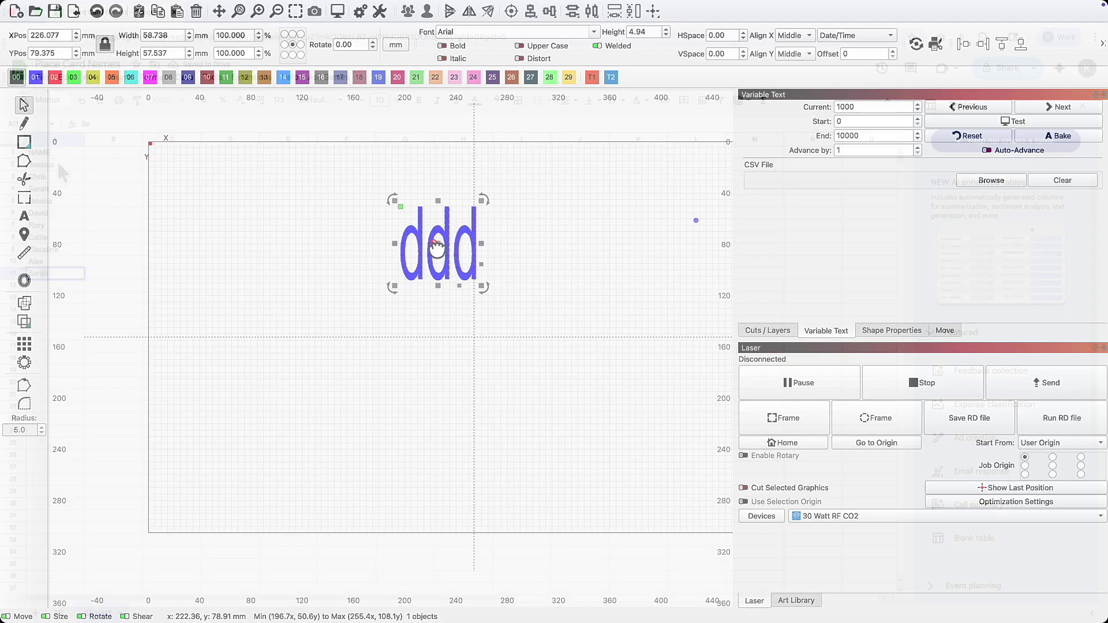
double_click(438, 249)
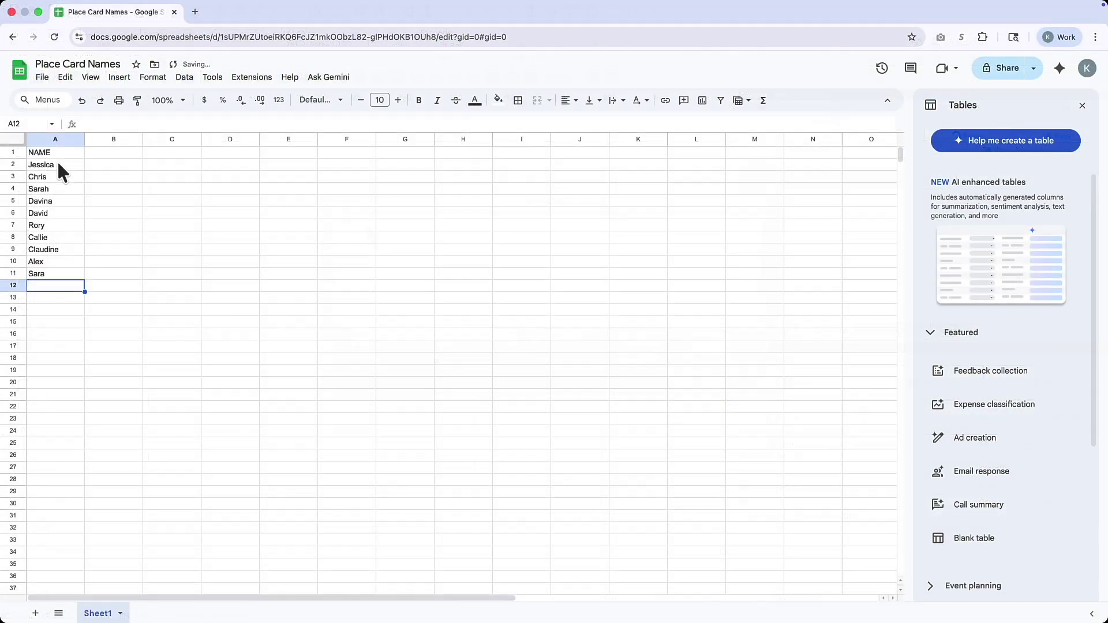
Switch to the Place Card Names spreadsheet in Google Sheets, add a guest name in A12 and begin another in A13.
type("Tara")
key("Return")
type("S")
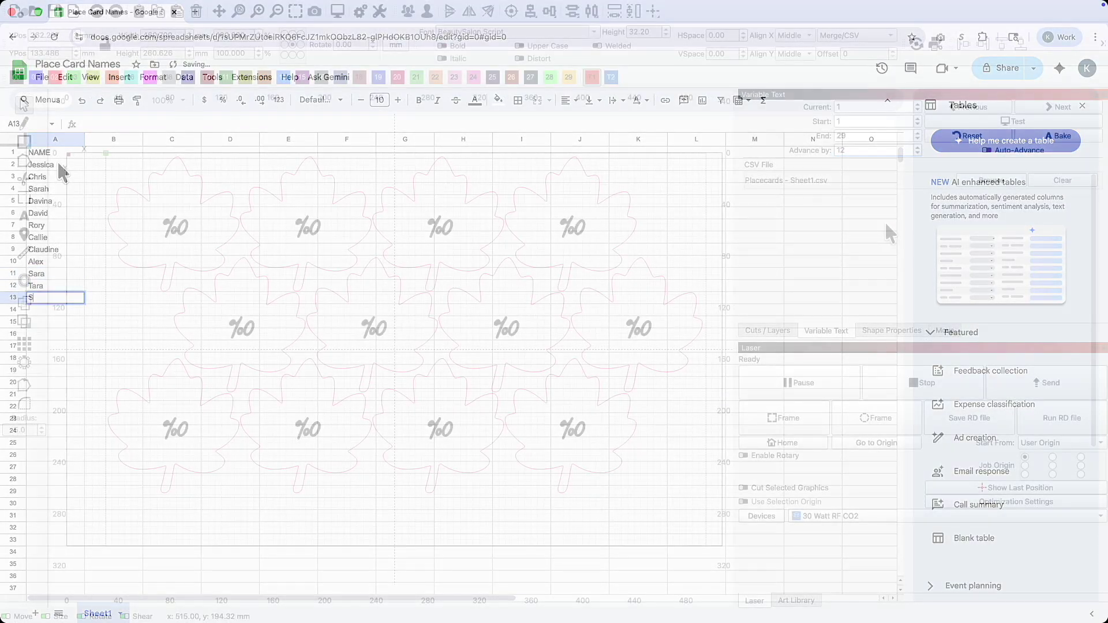
Switch to LightBurn, enable Auto-Advance for the variable text and test the CSV merge on the twelve leaves.
left_click(987, 150)
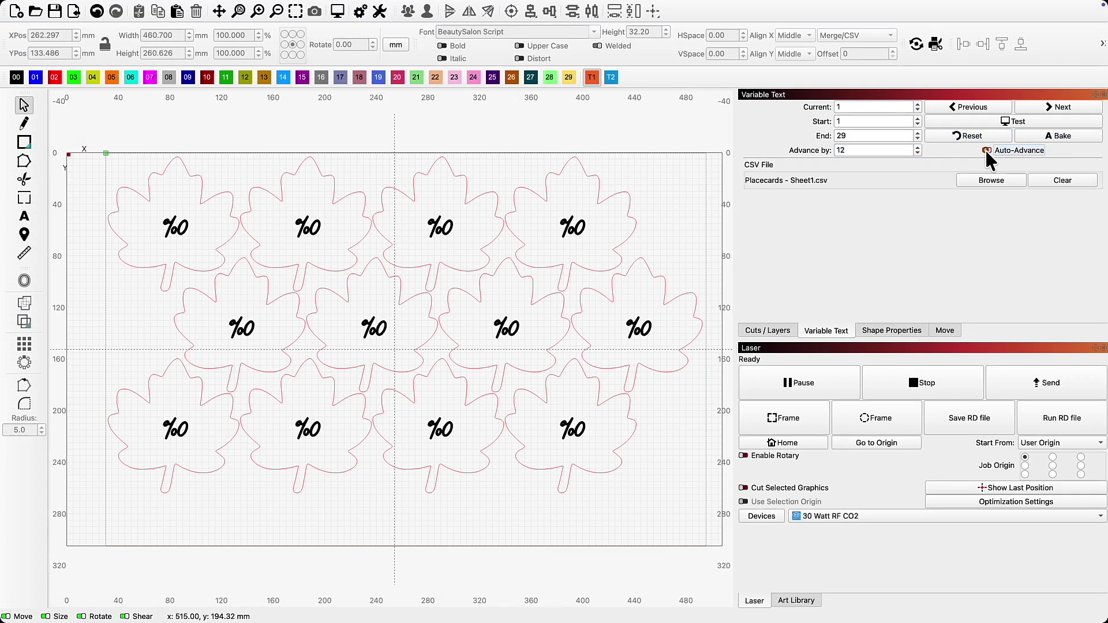
left_click(986, 120)
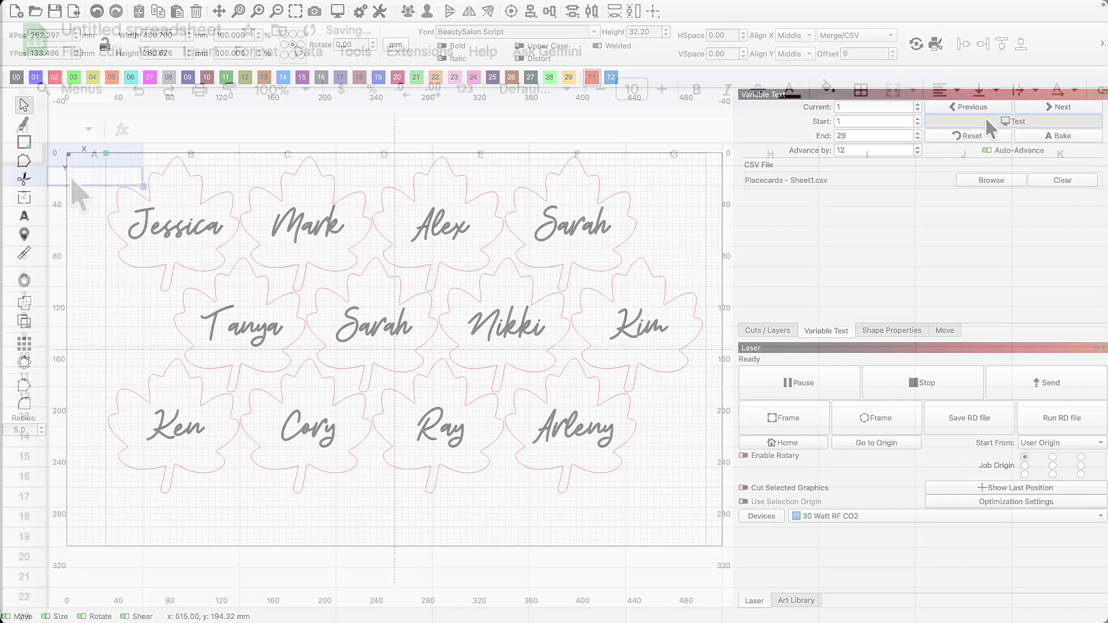
Switch to the untitled Google Sheets spreadsheet and enter the header Name in A1 with four guest names in A2:A5.
type("Name")
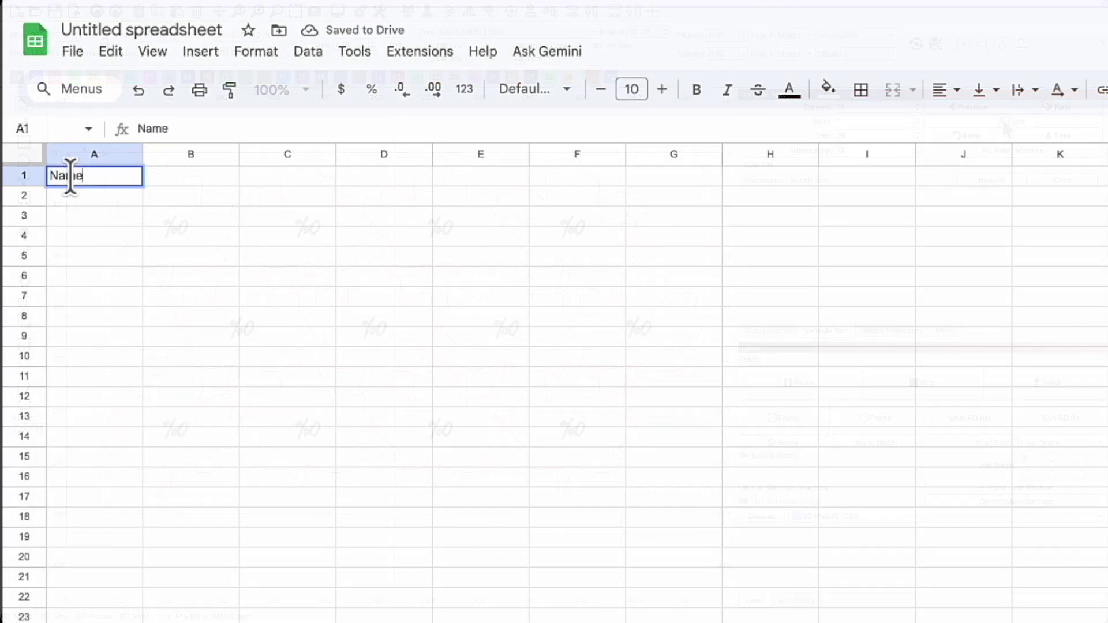
key("Return")
type("Jessica")
key("Return")
type("Mark")
key("Return")
type("Ale")
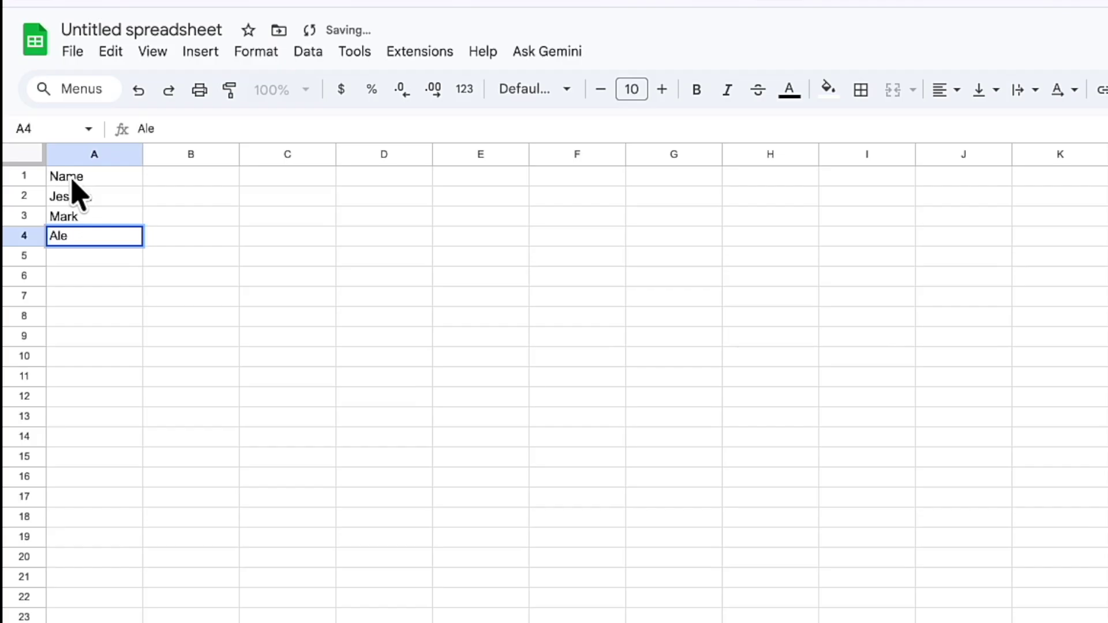
key("Return")
type("Sar")
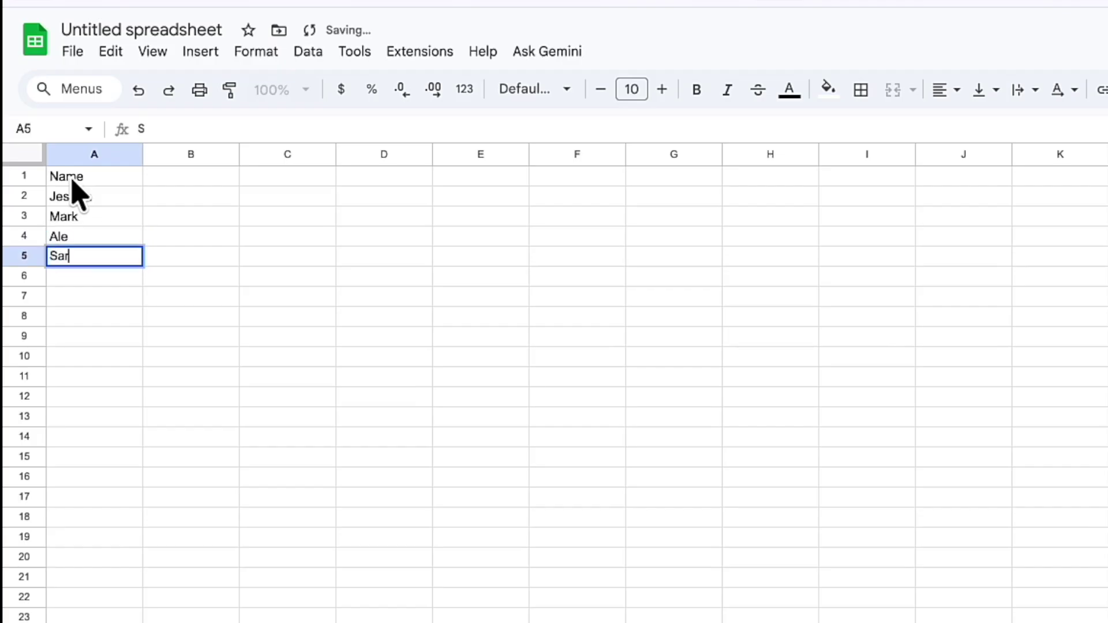
key("Return")
Complete the cut-off guest name in A4 and return to the first empty cell of the list.
key("Up")
key("Up")
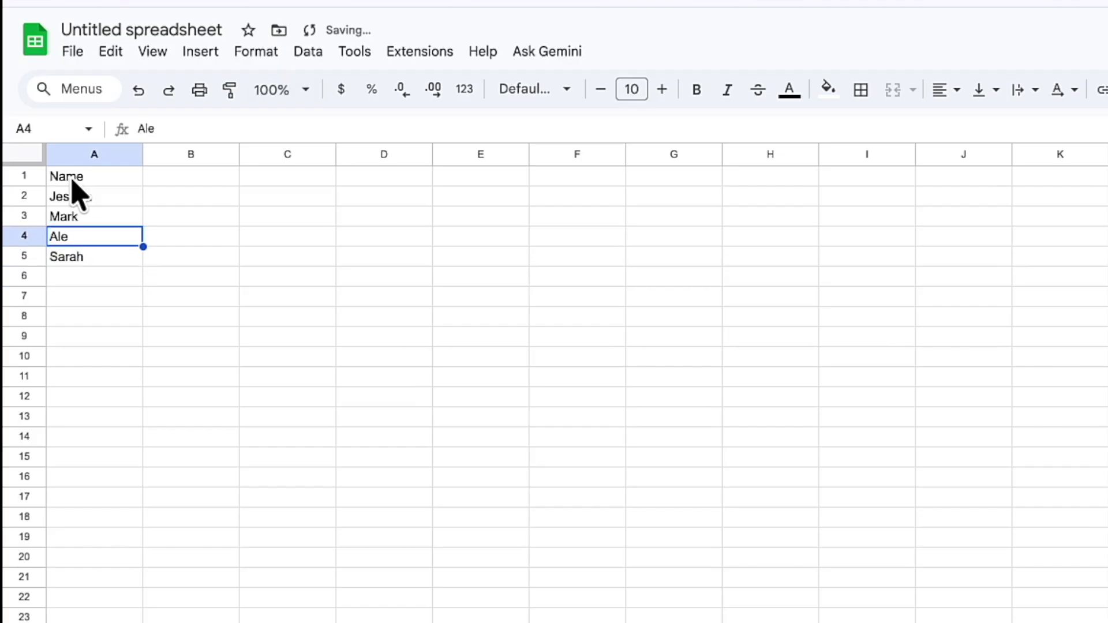
key("Return")
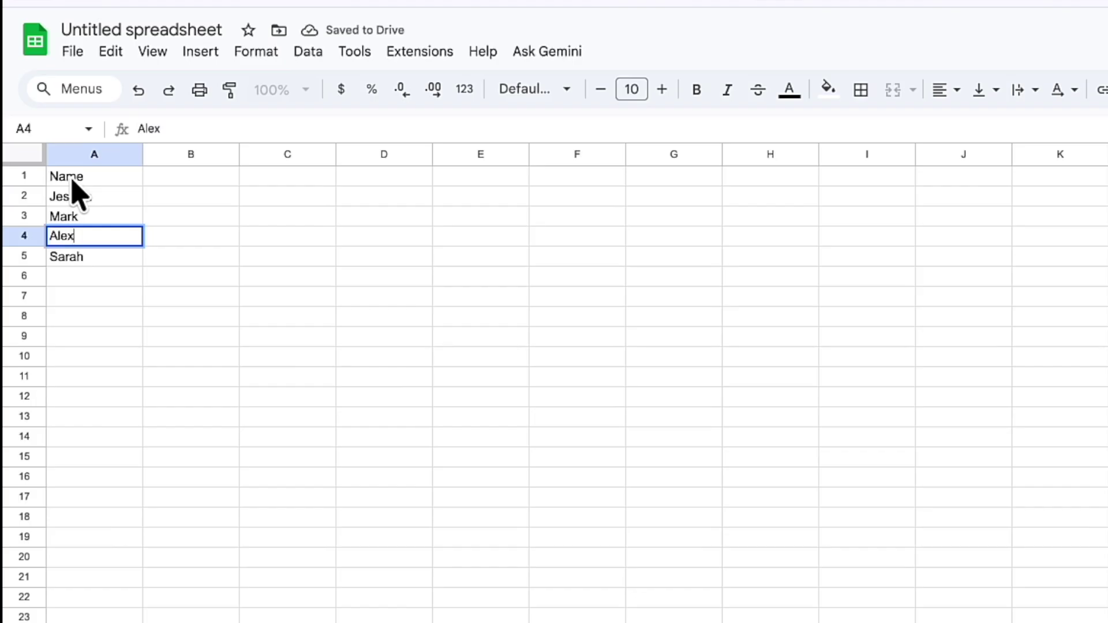
key("Return")
key("Down")
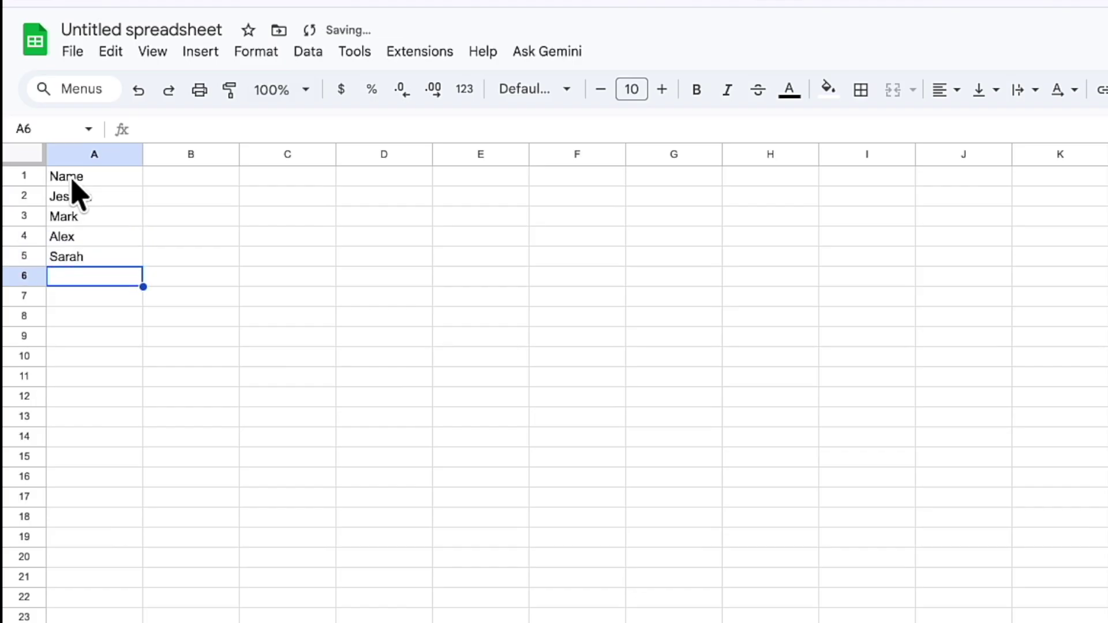
Add three more guest names to the list in A6:A8.
type("Tany")
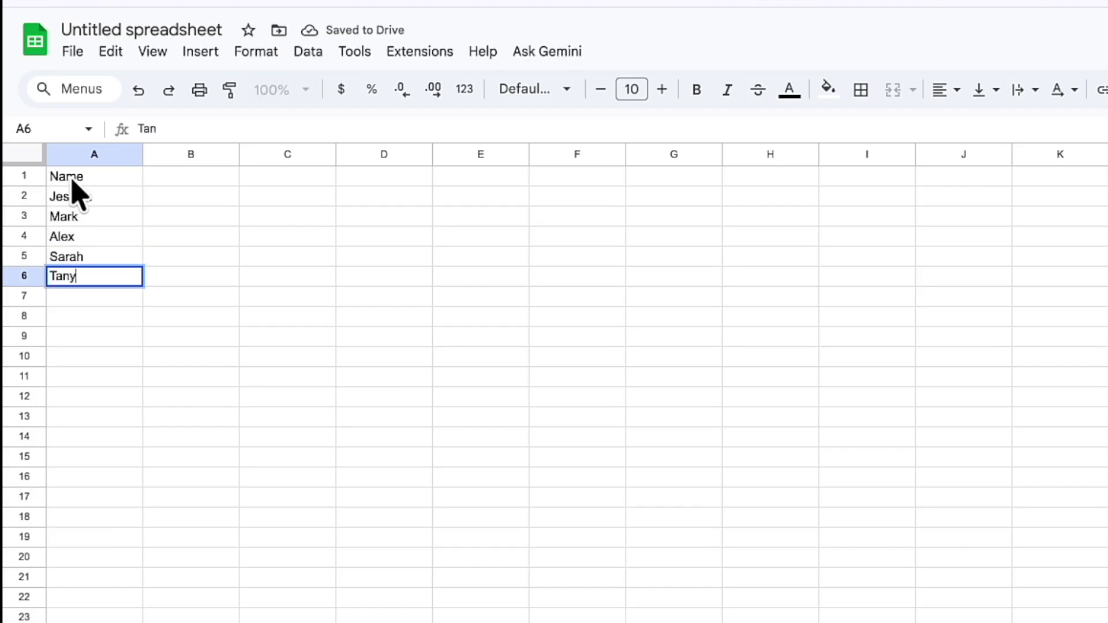
type("a")
key("Return")
type("Sarah")
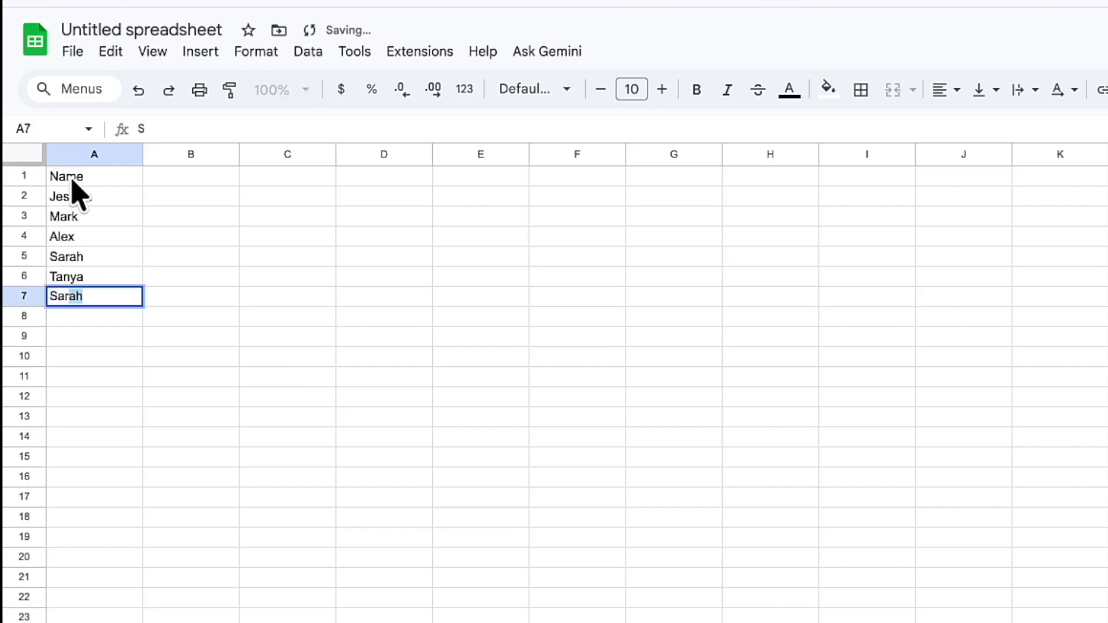
key("Return")
type("Ni")
key("Return")
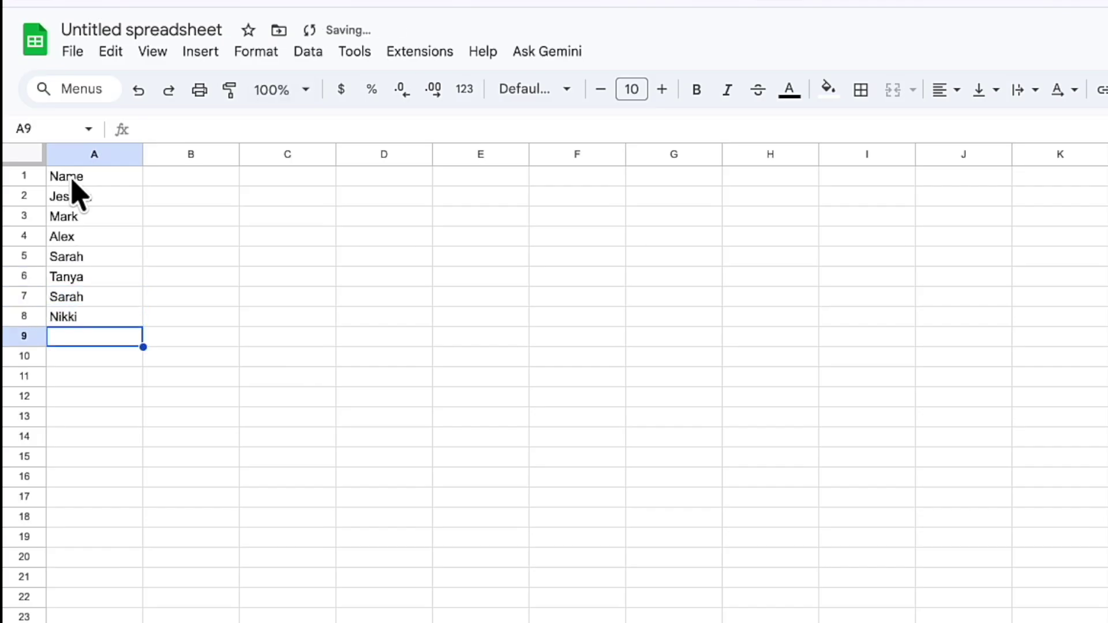
Continue the guest list with five more names in A9:A13.
type("Kim")
key("Return")
type("K")
key("Return")
type("Cory")
key("Return")
type("Ray")
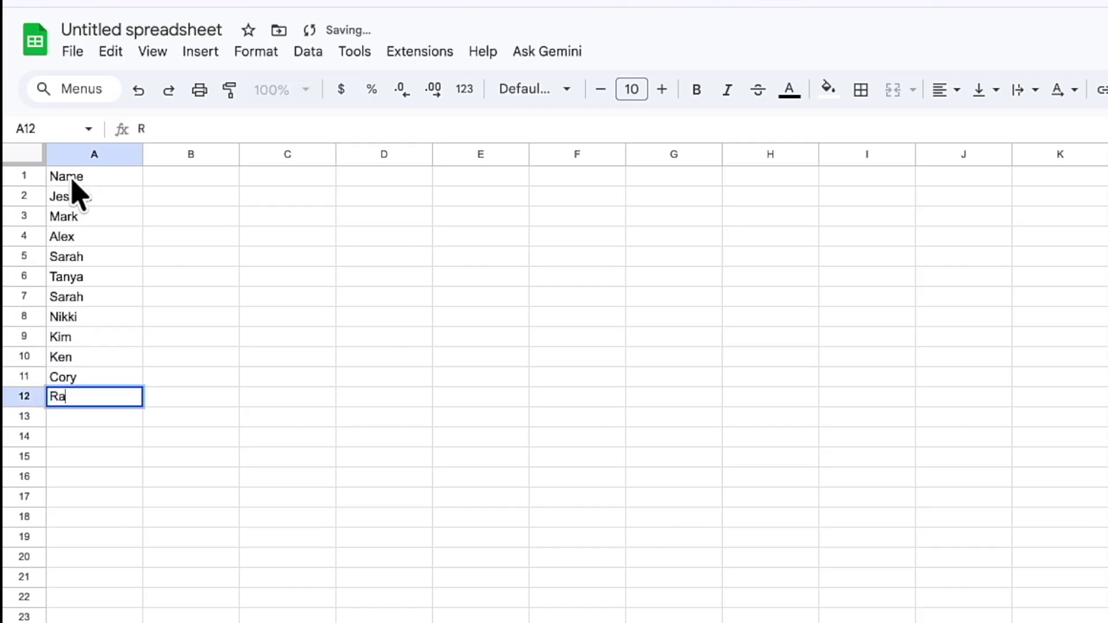
key("Return")
type("Arleny")
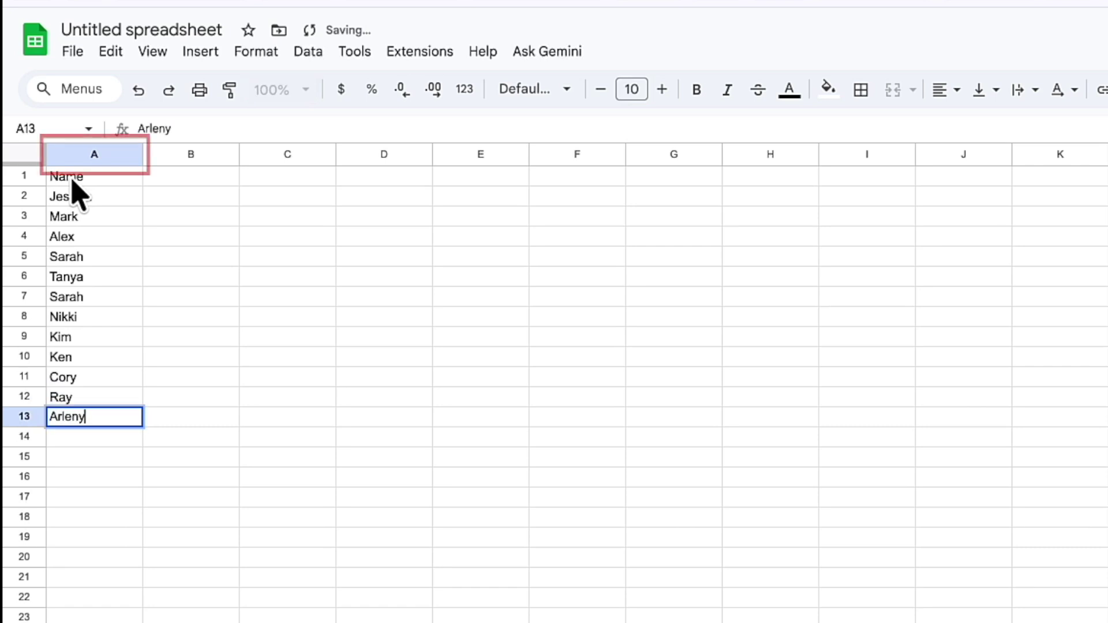
key("Return")
Append two further guest names in A14 and A15.
type("Re")
key("BackSpace")
key("BackSpace")
type("Terra")
key("Return")
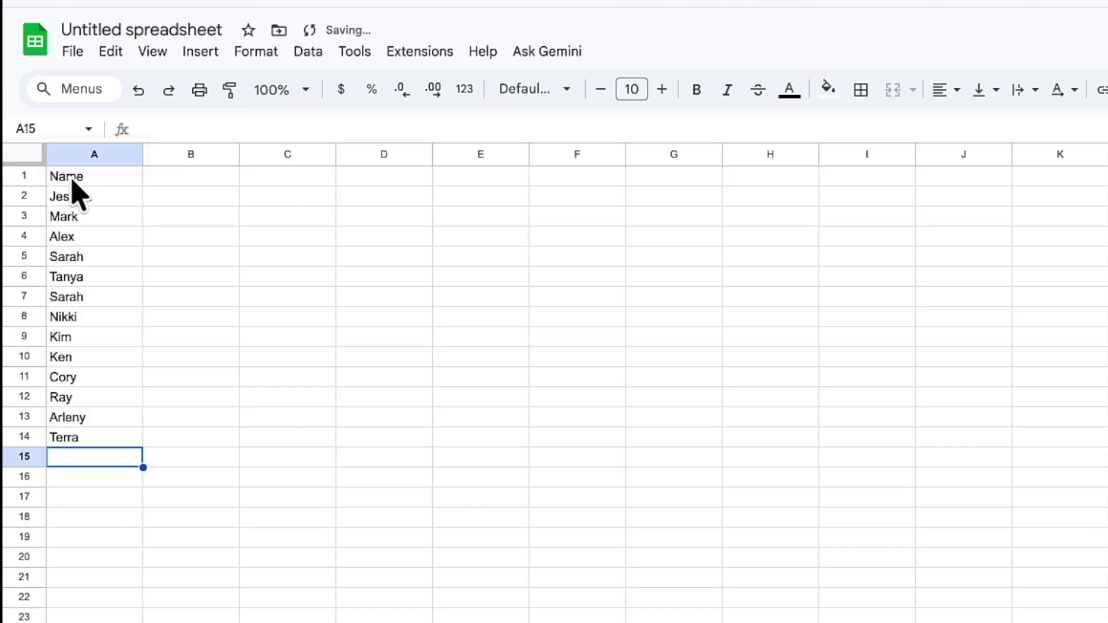
type("Alyssa")
key("Return")
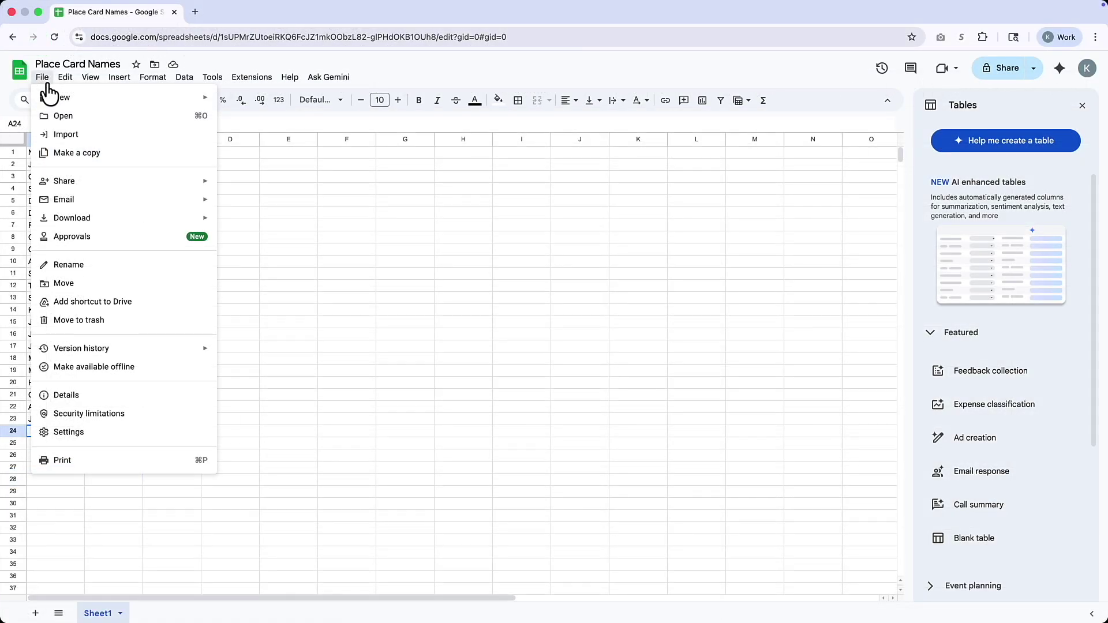
Download the Place Card Names sheet as Comma Separated Values (.csv).
mouse_move(75, 223)
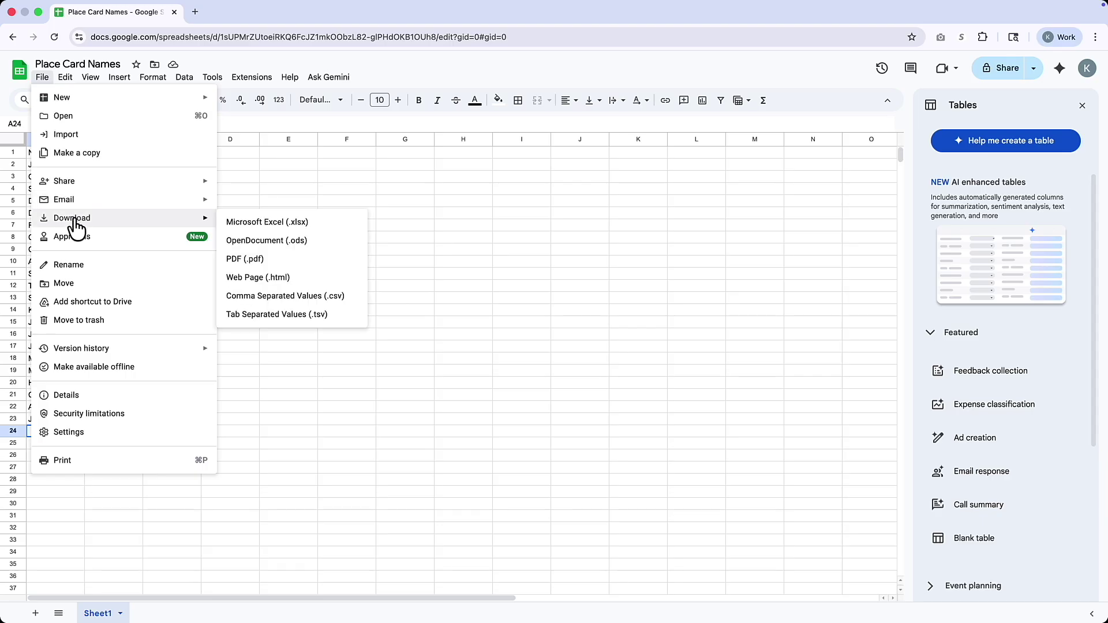
left_click(317, 296)
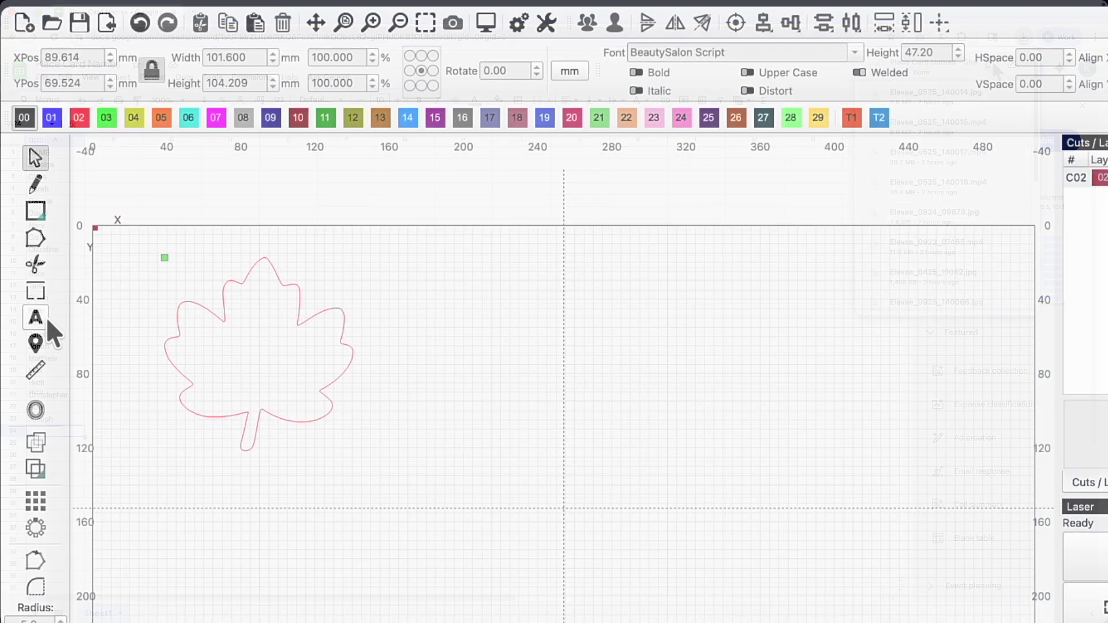
Add a sample guest's first name as text on the leaf and move it up toward the leaf's middle.
left_click(43, 319)
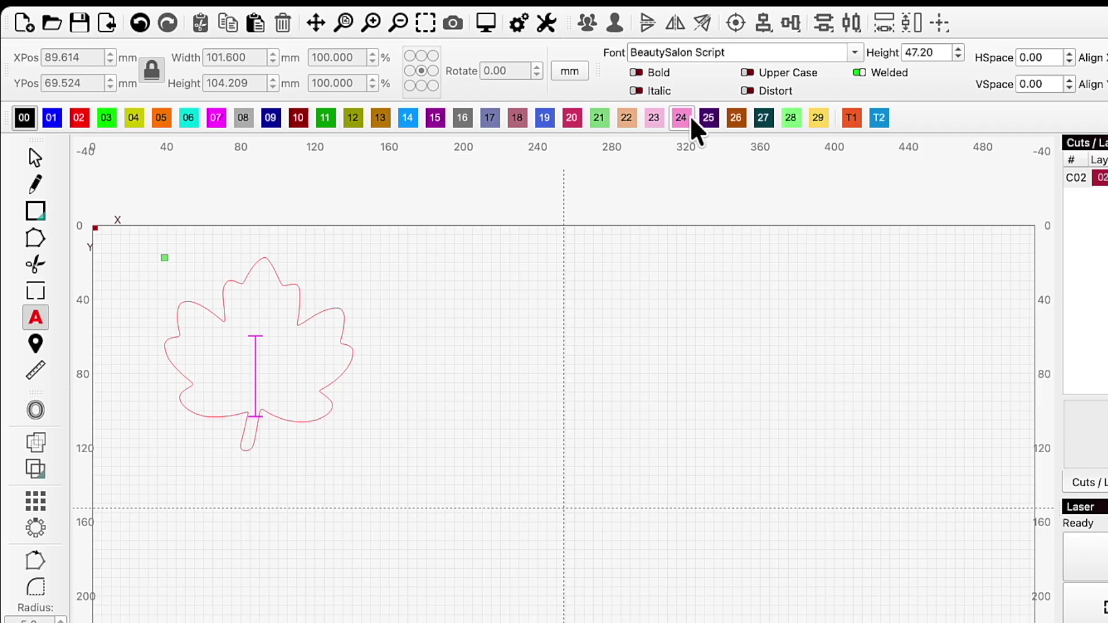
type("Jessi")
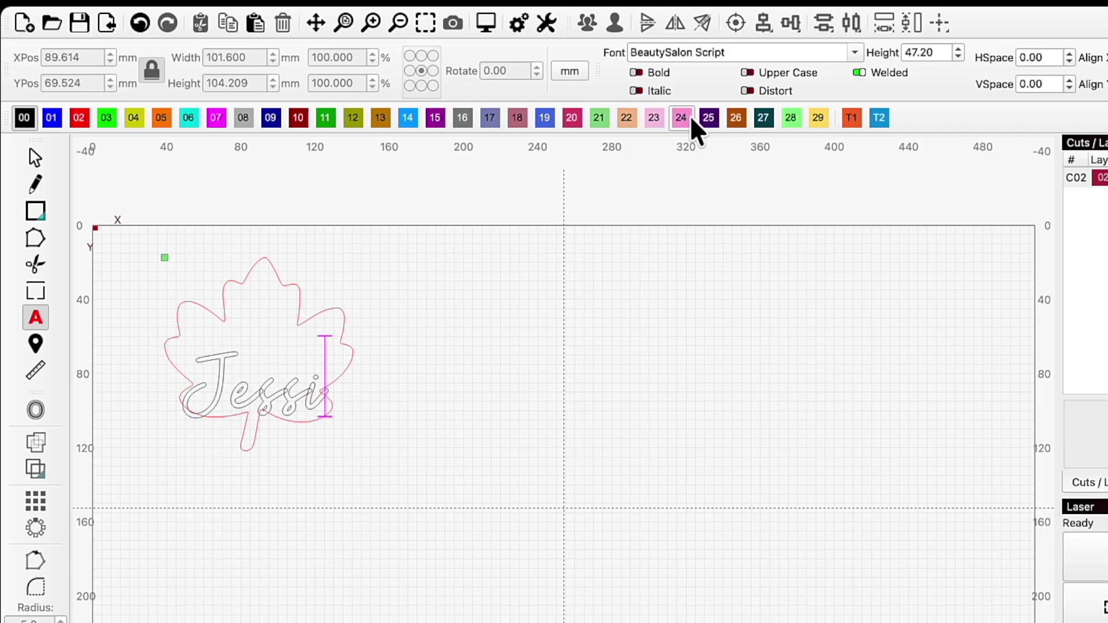
type("ca")
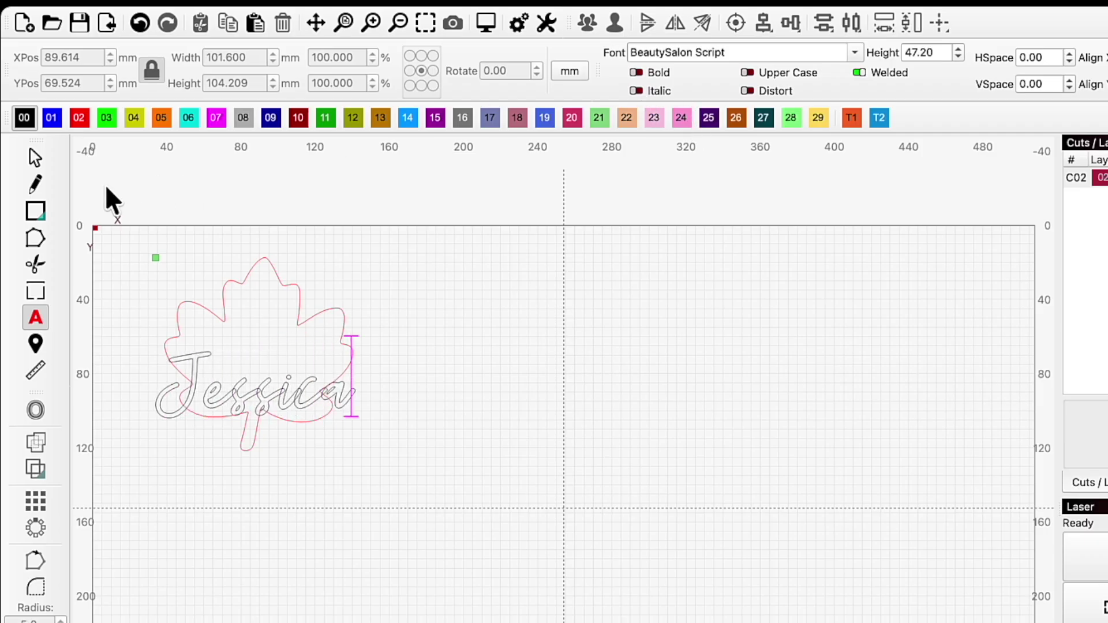
left_click(36, 156)
left_click_drag(265, 408, 268, 379)
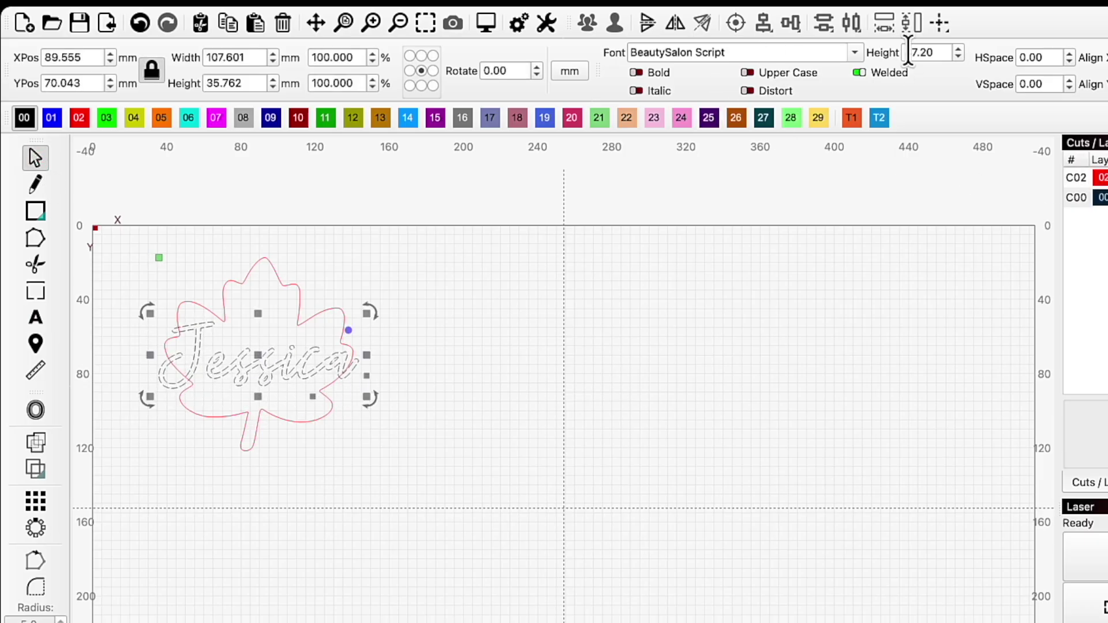
Reduce the name text's height to 32.20 mm so it fits inside the leaf.
left_click(961, 55)
left_click(960, 56)
left_click(961, 55)
left_click(961, 56)
left_click(961, 56)
left_click(960, 55)
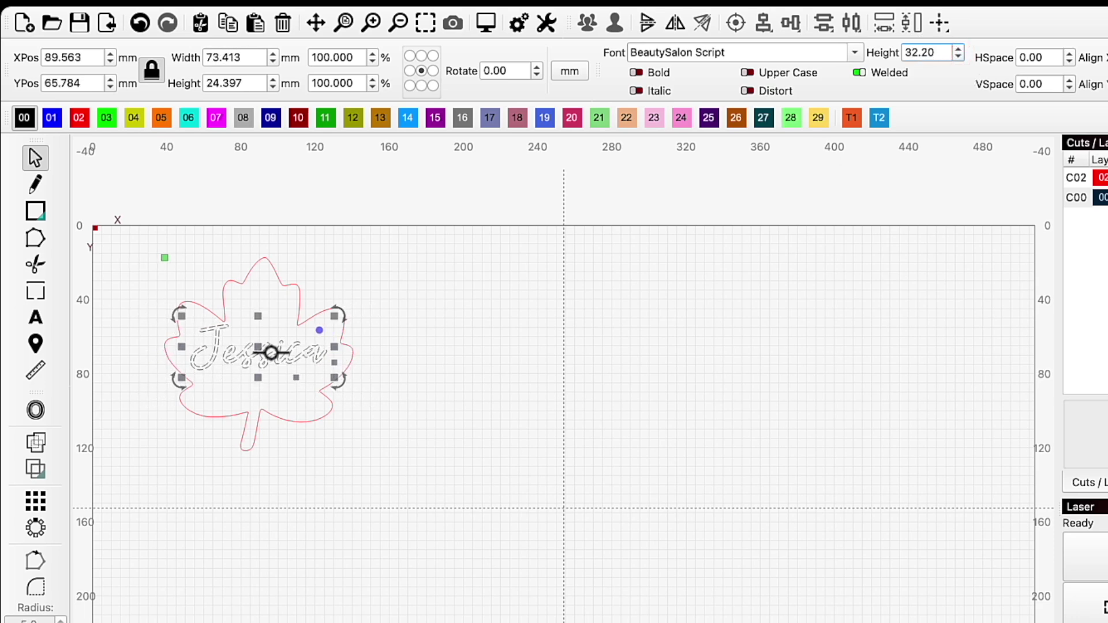
Set the name's layer C00 to Fill mode and position the text in the middle of the leaf.
left_click(1083, 198)
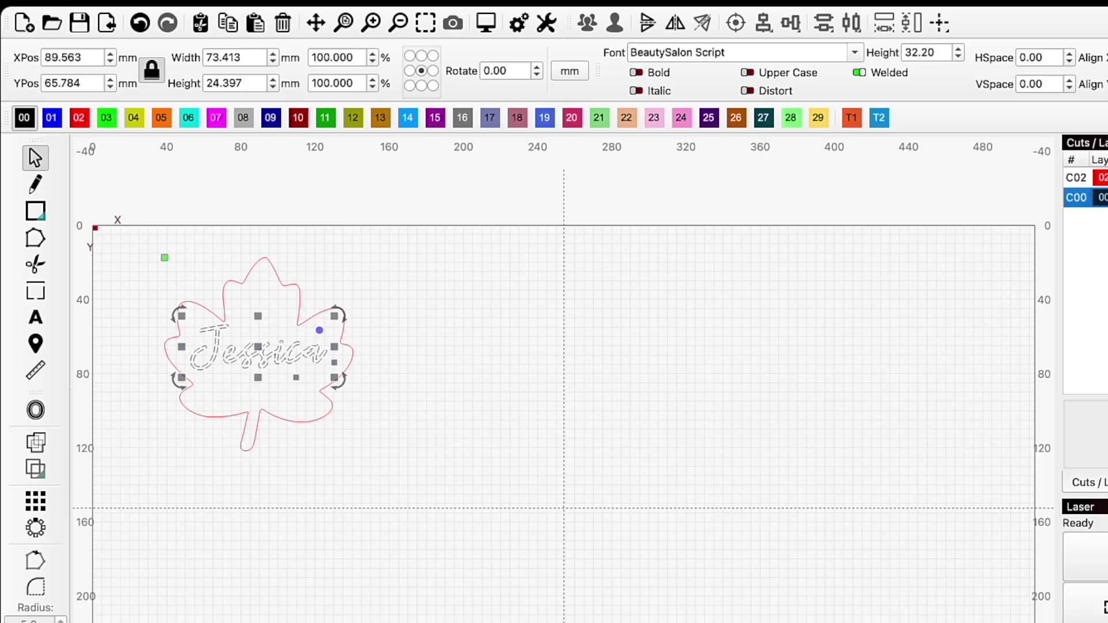
left_click(467, 506)
left_click_drag(267, 361, 271, 370)
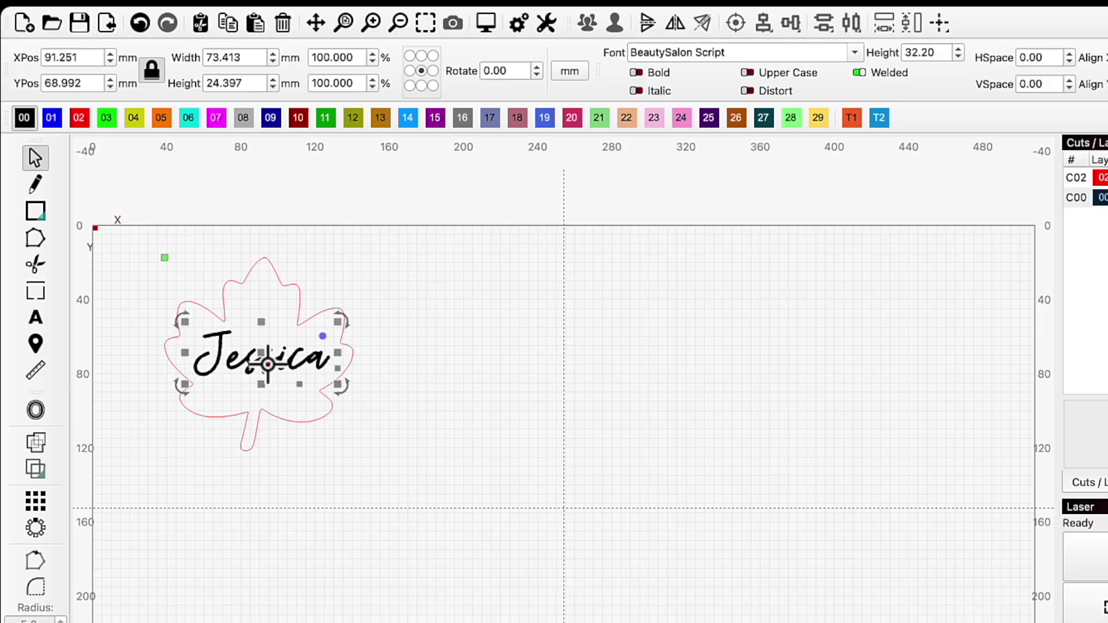
Turn off Welded for the name text to show its overlapping letters, and turn Welded back on.
double_click(271, 369)
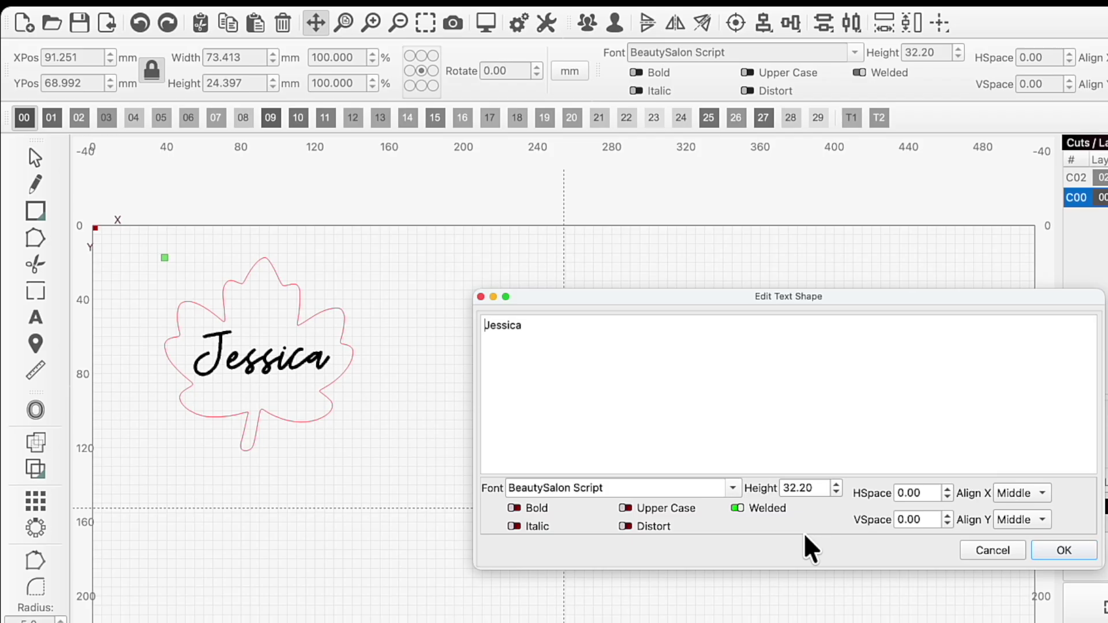
left_click(737, 509)
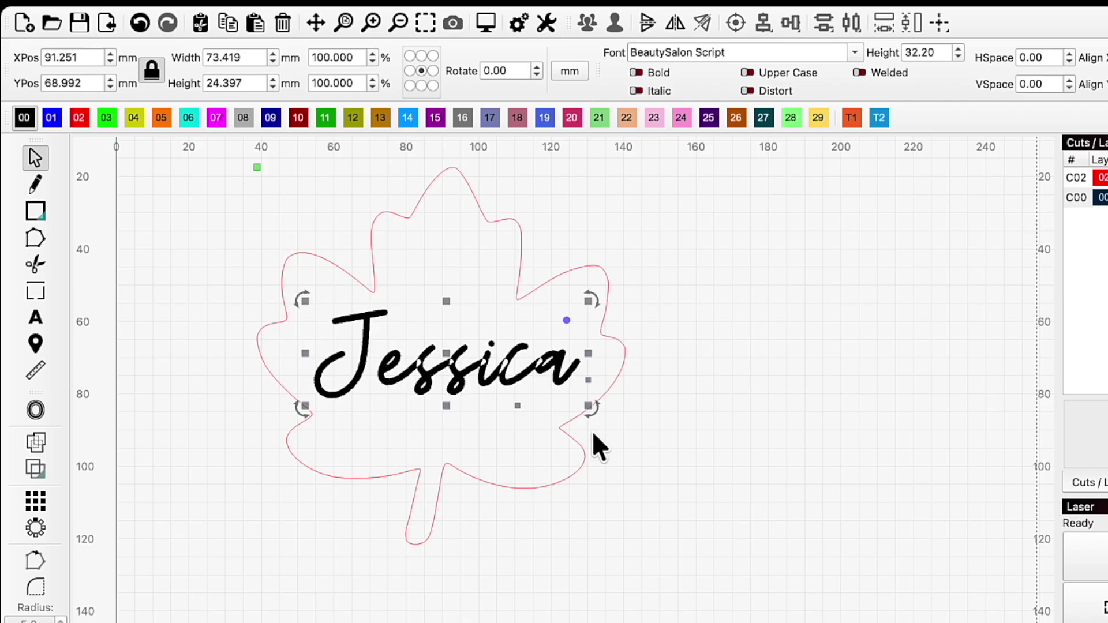
left_click(479, 374)
double_click(482, 378)
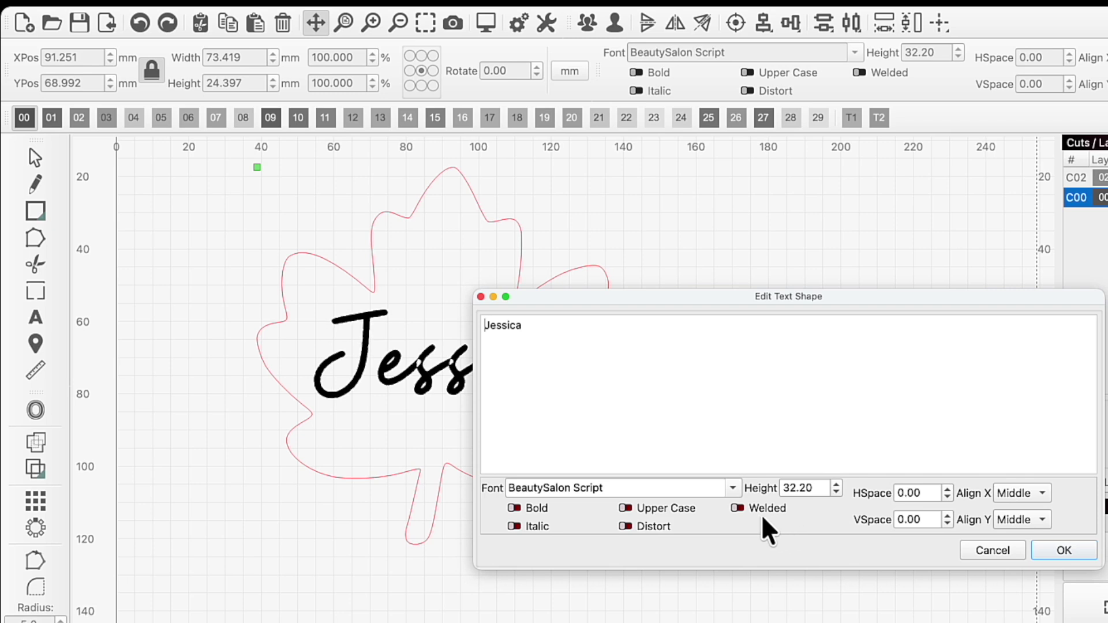
left_click(738, 508)
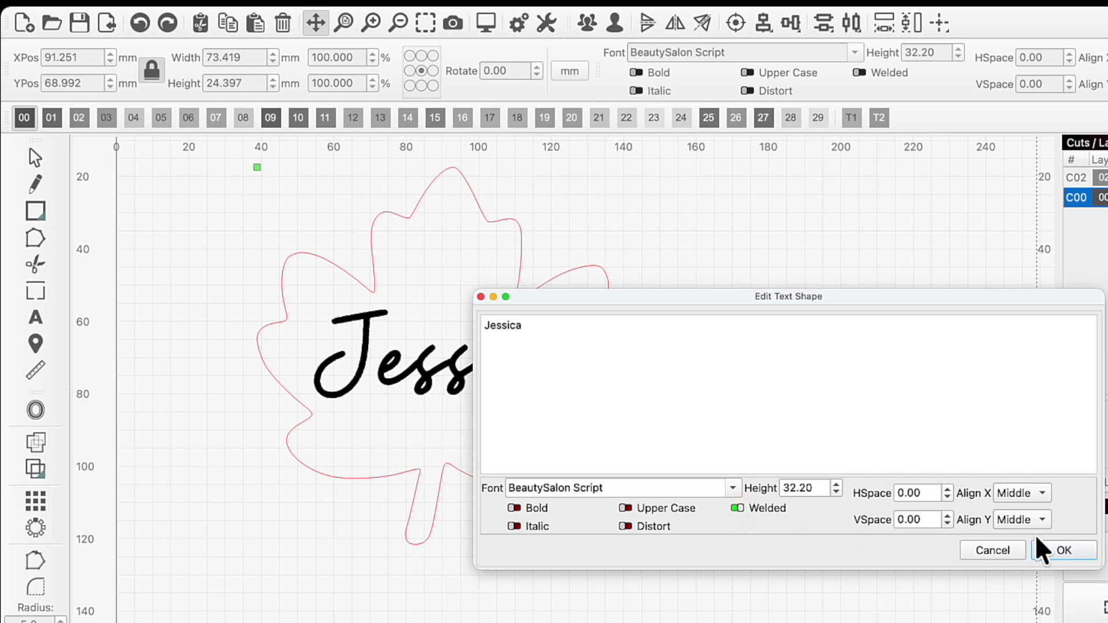
left_click(1065, 550)
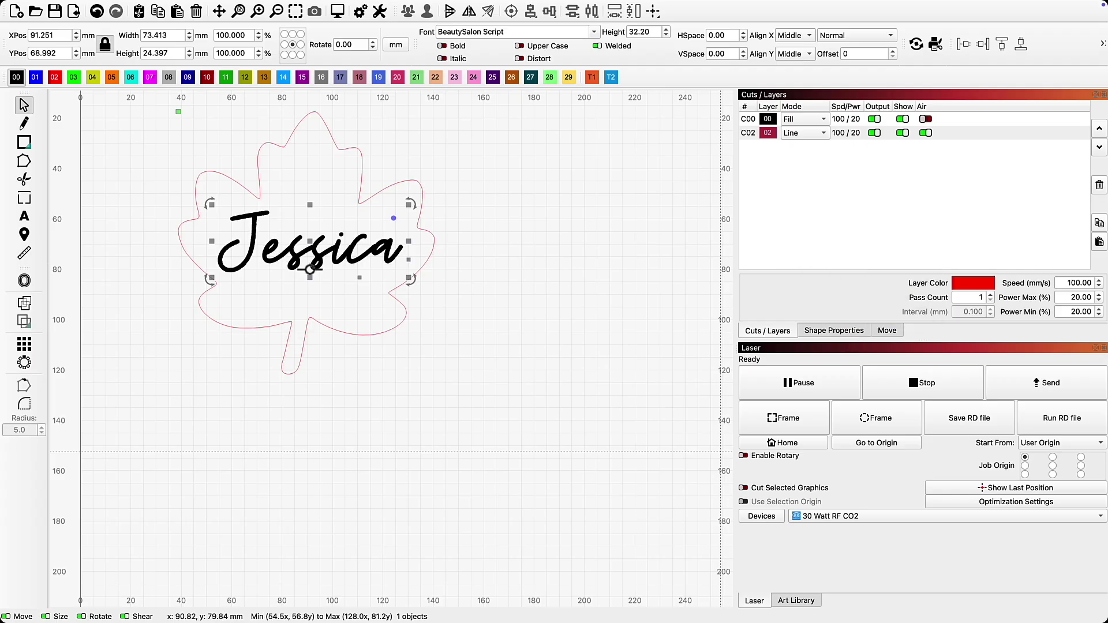
Edit the name text and set both Align X and Align Y to Middle.
left_click(306, 256)
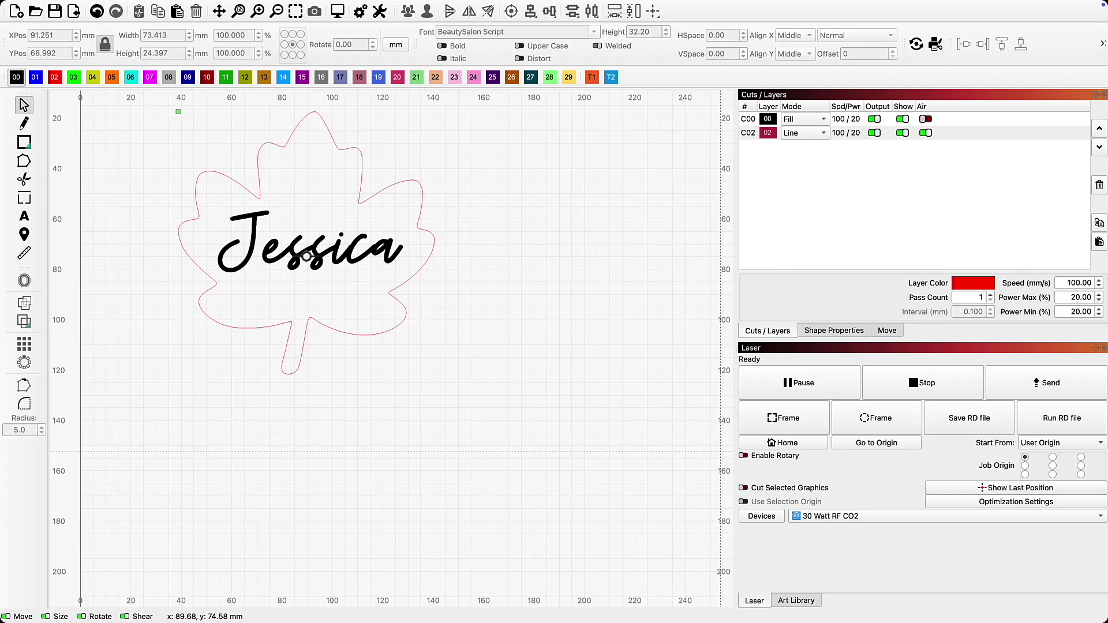
left_click(309, 257)
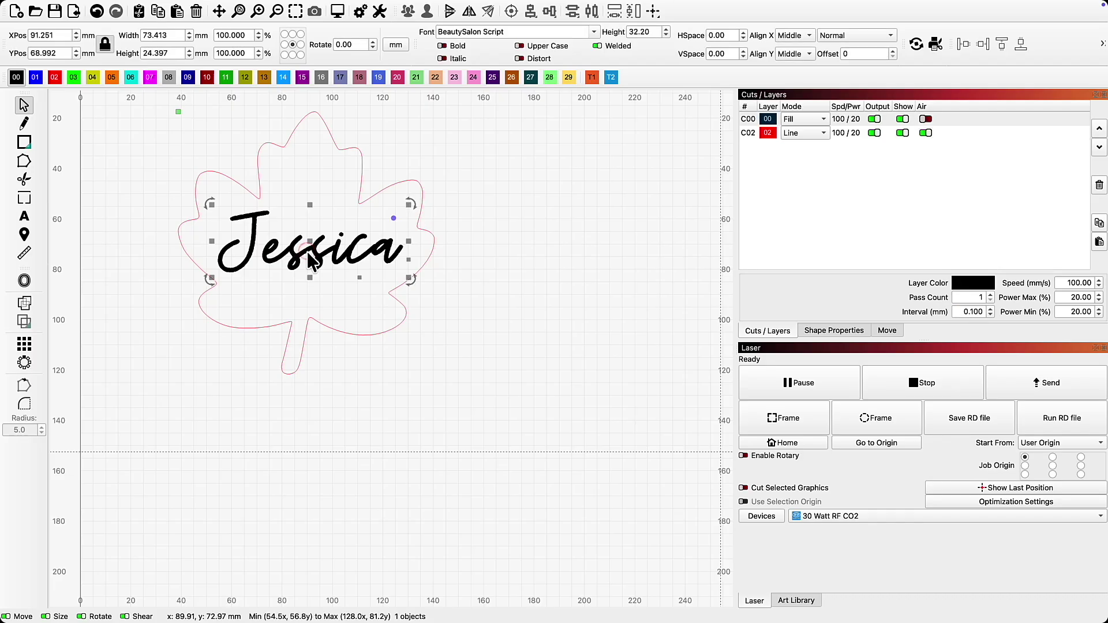
double_click(310, 260)
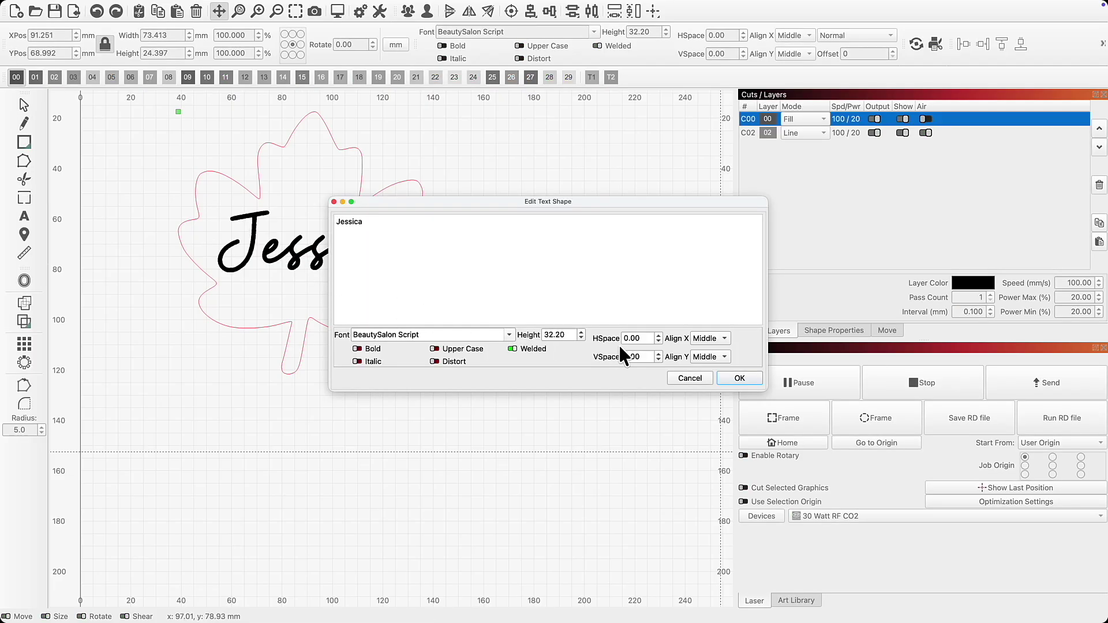
left_click(725, 336)
left_click(725, 336)
left_click(725, 358)
left_click(726, 358)
left_click(744, 379)
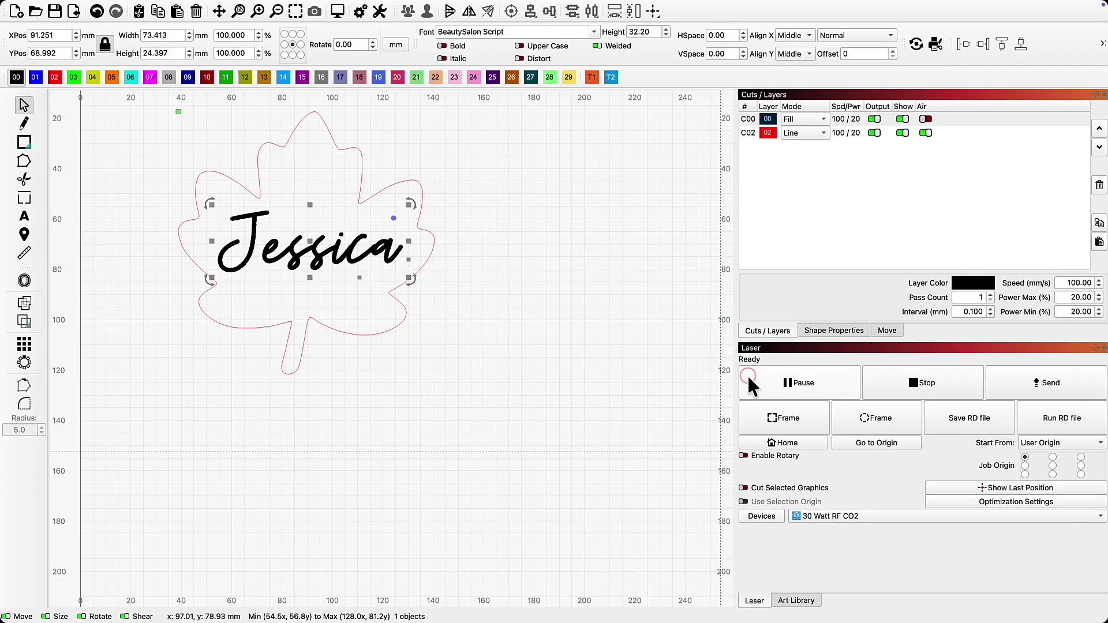
Change the name text's mode to Merge/CSV and deselect it.
left_click(854, 37)
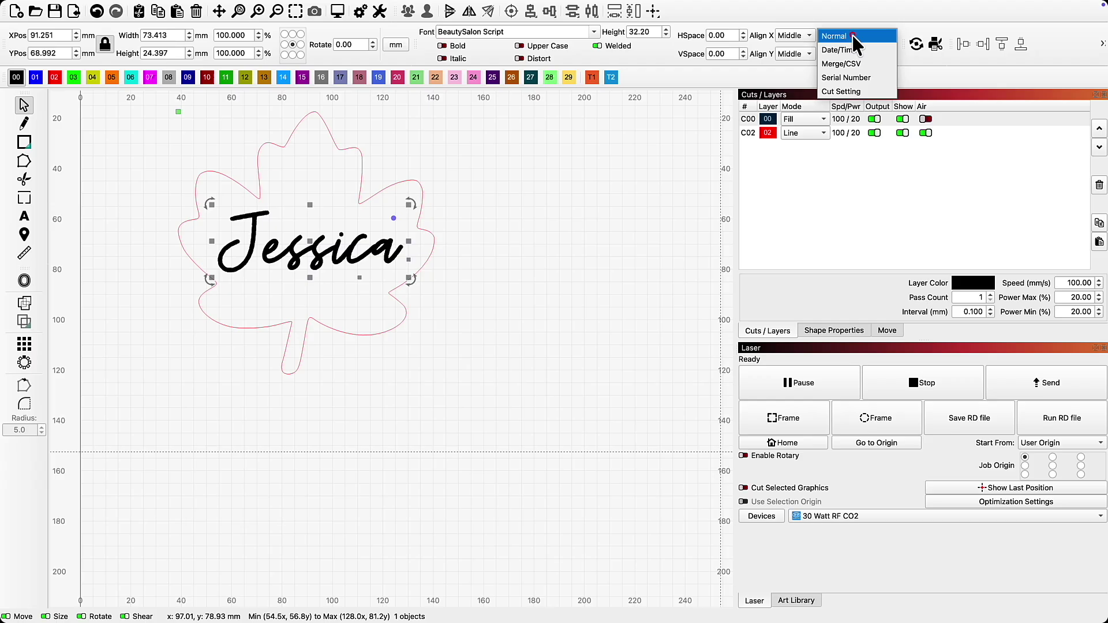
left_click(856, 68)
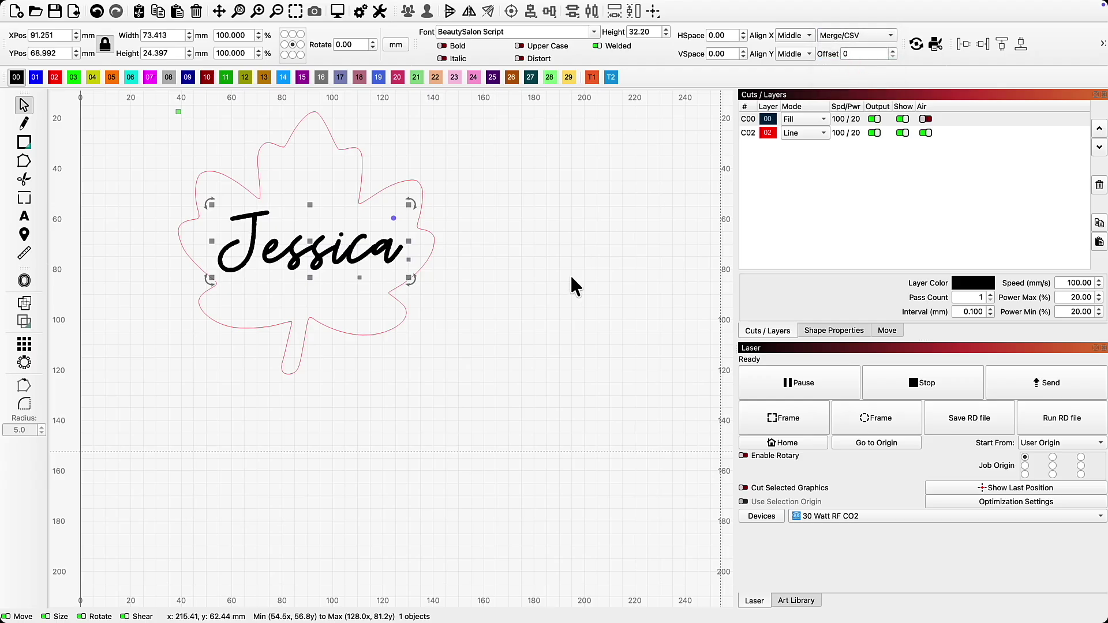
left_click(530, 306)
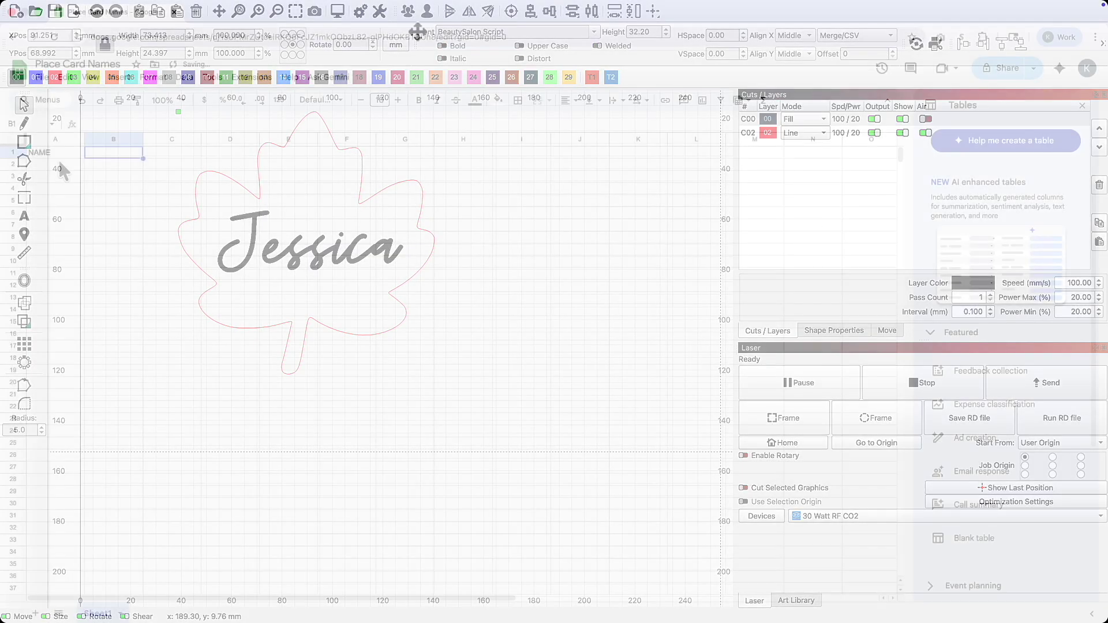
Switch to Google Sheets and enter four guests' first names in A2:A5 under the NAME heading.
left_click(58, 163)
type("Je")
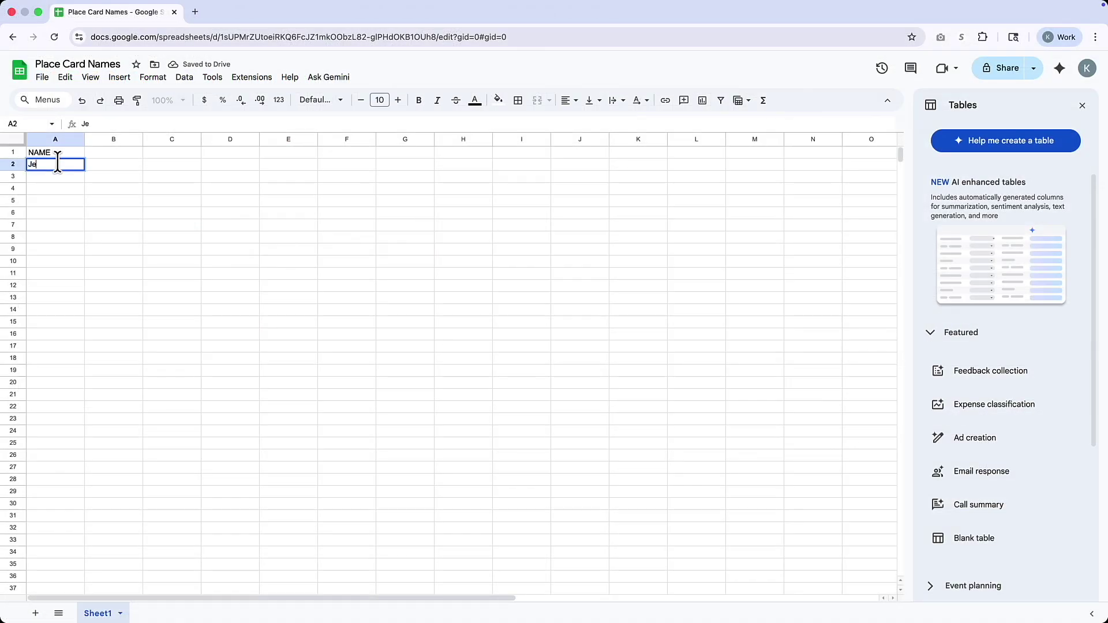
type("ssica")
key("Return")
type("Chris")
key("Return")
type("Sarah")
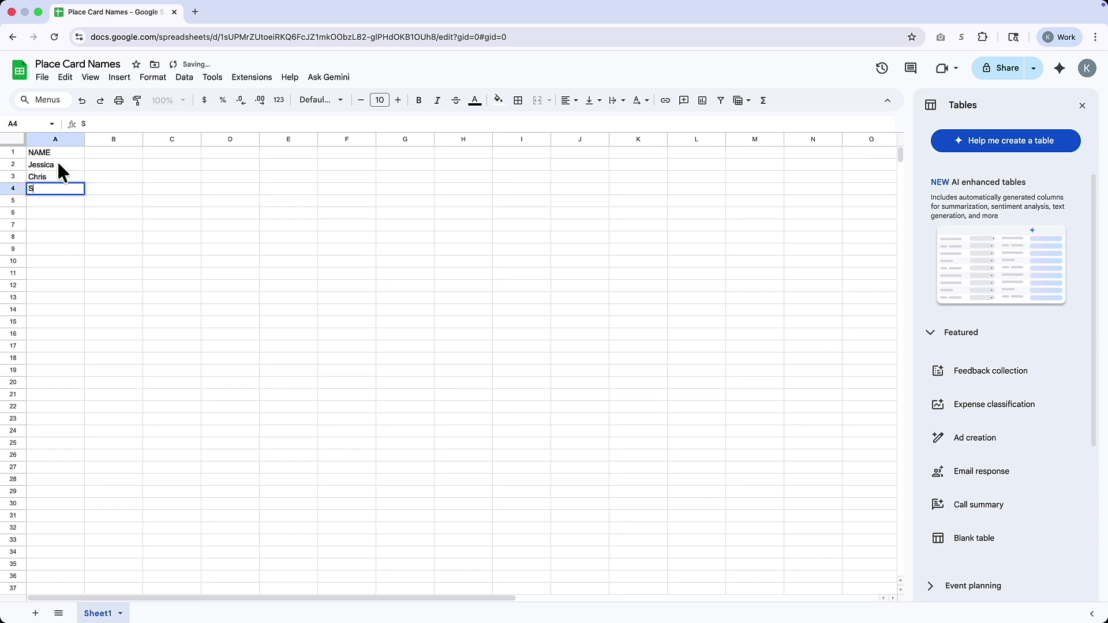
key("Return")
type("Davina")
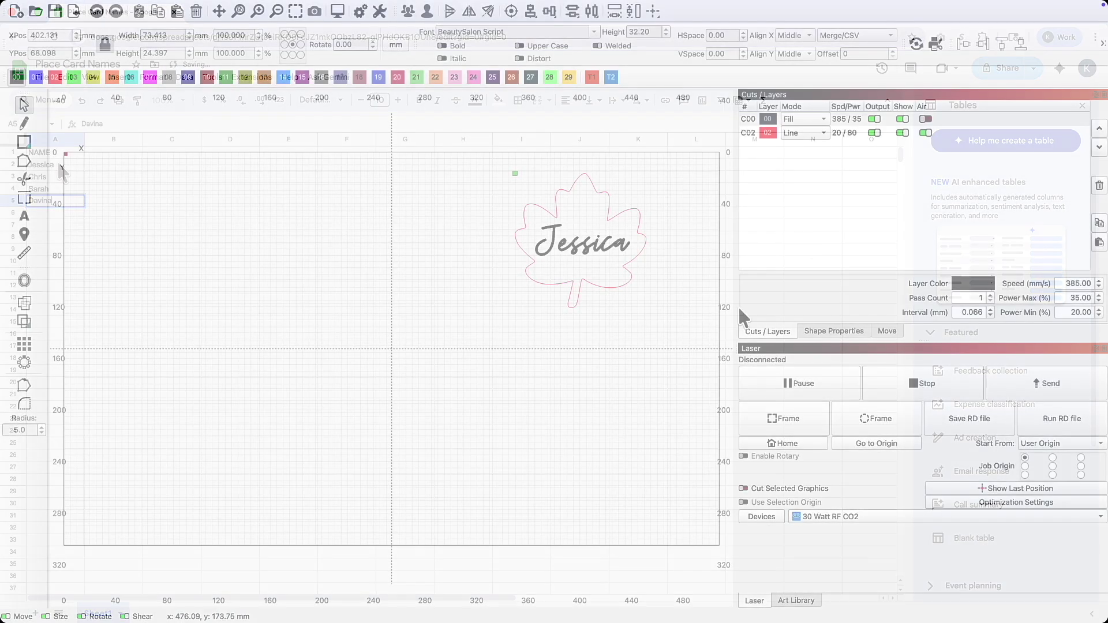
Back in LightBurn, enable the Variable Text window and load Placecards - Sheet1.csv as its CSV file.
right_click(861, 94)
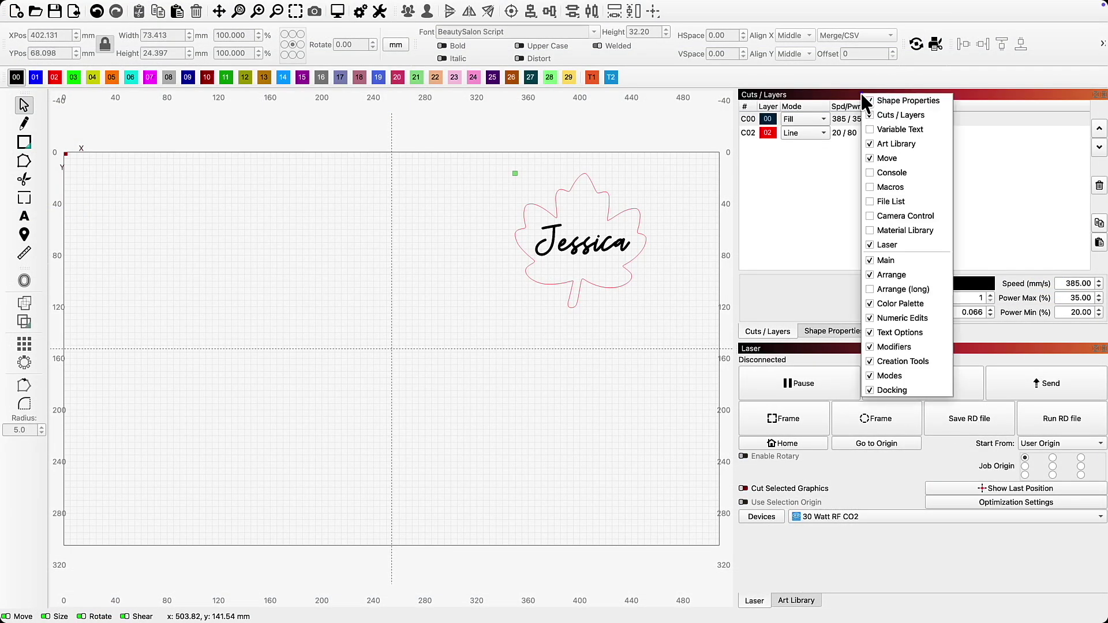
left_click(872, 128)
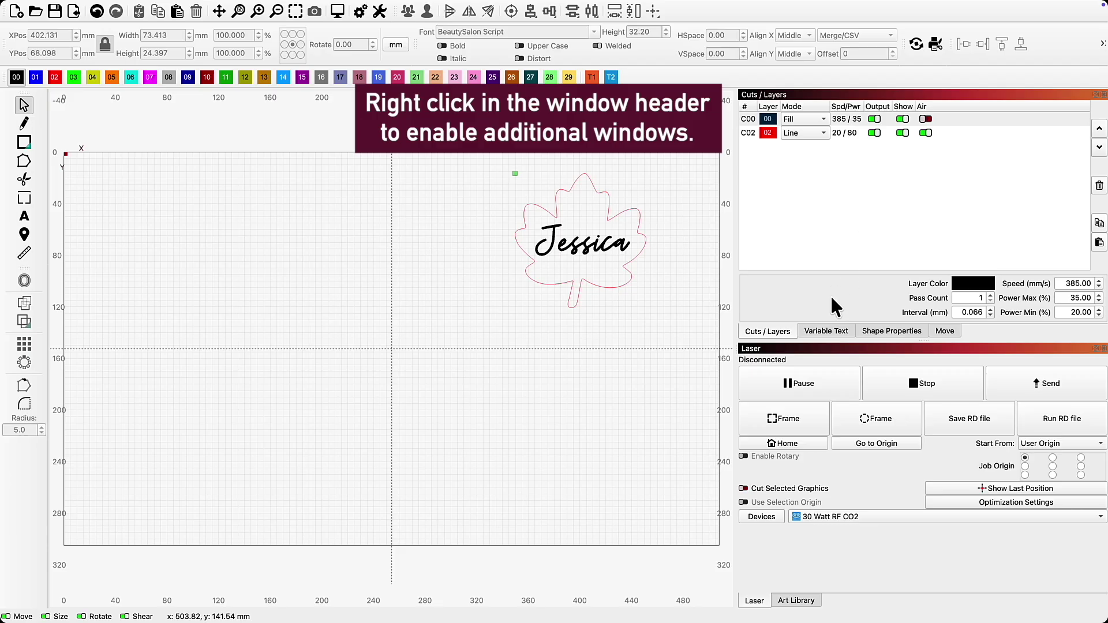
left_click(818, 331)
left_click(992, 181)
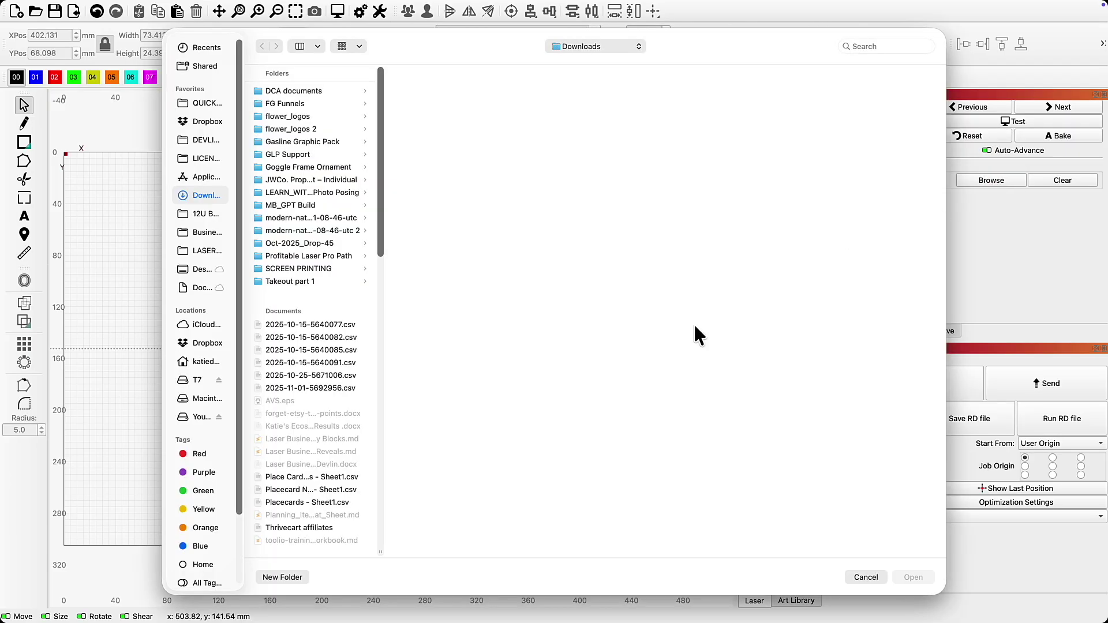
left_click(309, 503)
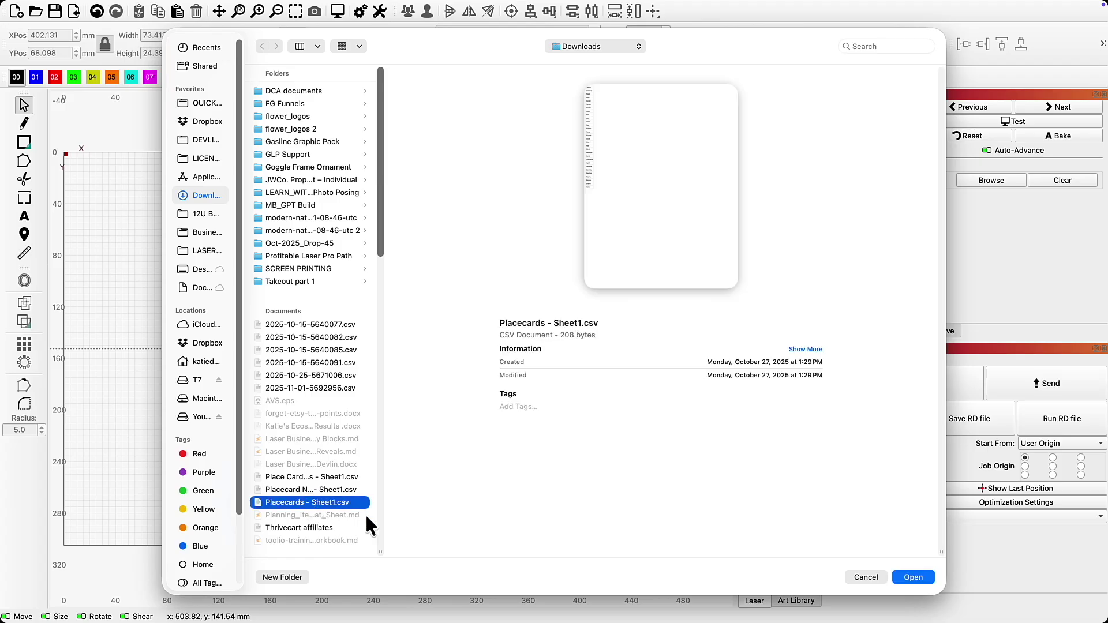
left_click(902, 578)
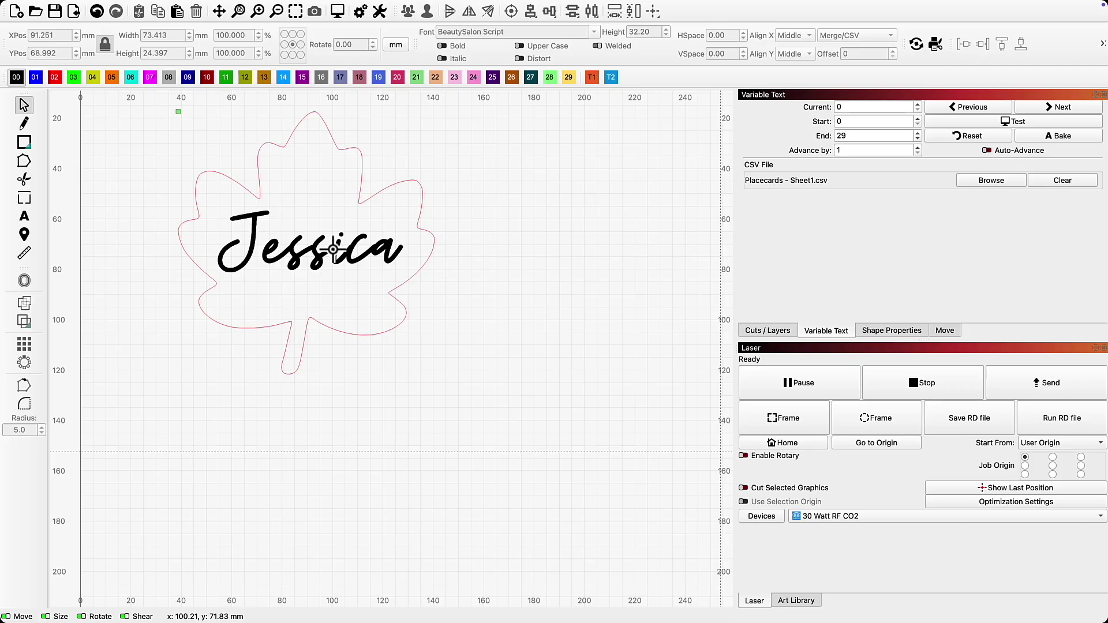
Replace the sample name on the leaf with the merge expression %0.
left_click(334, 250)
double_click(333, 250)
left_click_drag(385, 223, 325, 217)
type("%0")
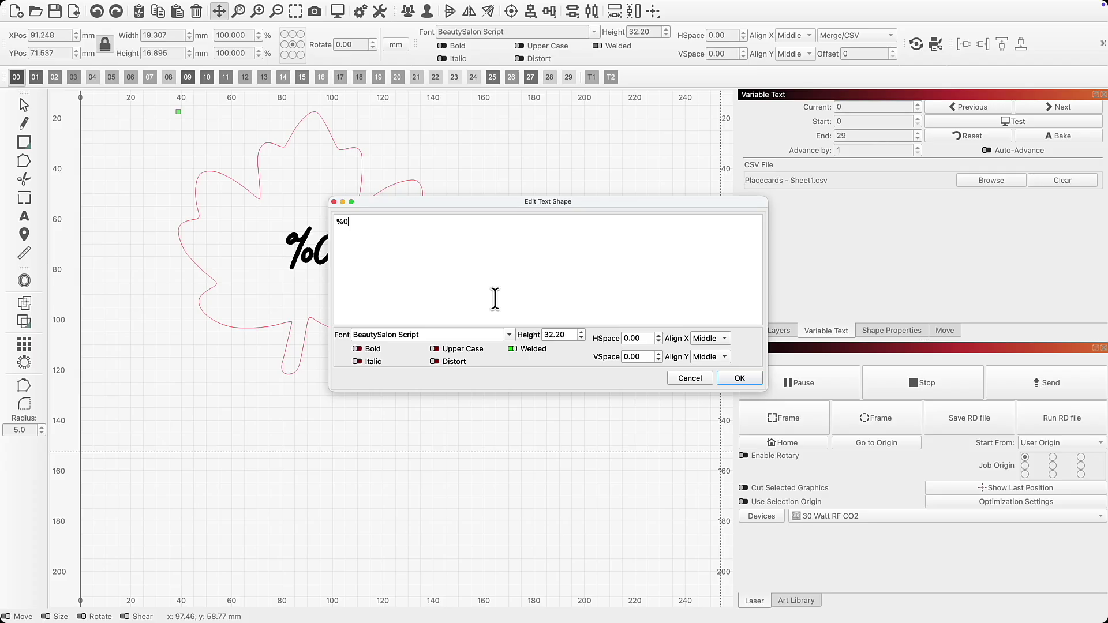
left_click(747, 377)
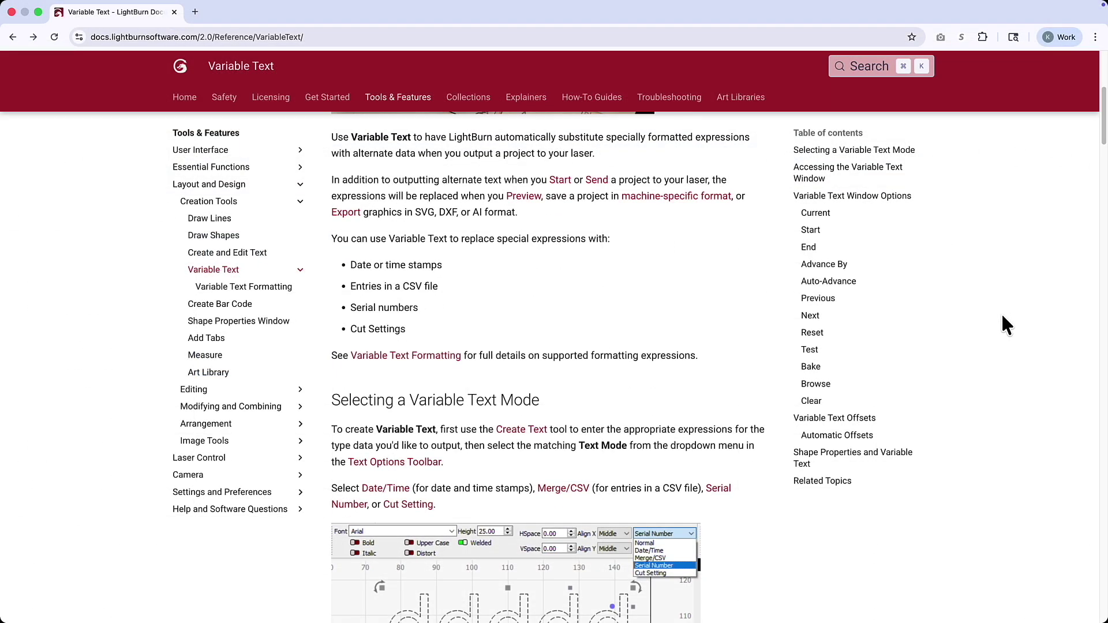
Switch to the browser and read through LightBurn's Variable Text documentation on the text modes.
scroll(1004, 316, "down", 2)
scroll(1004, 324, "down", 5)
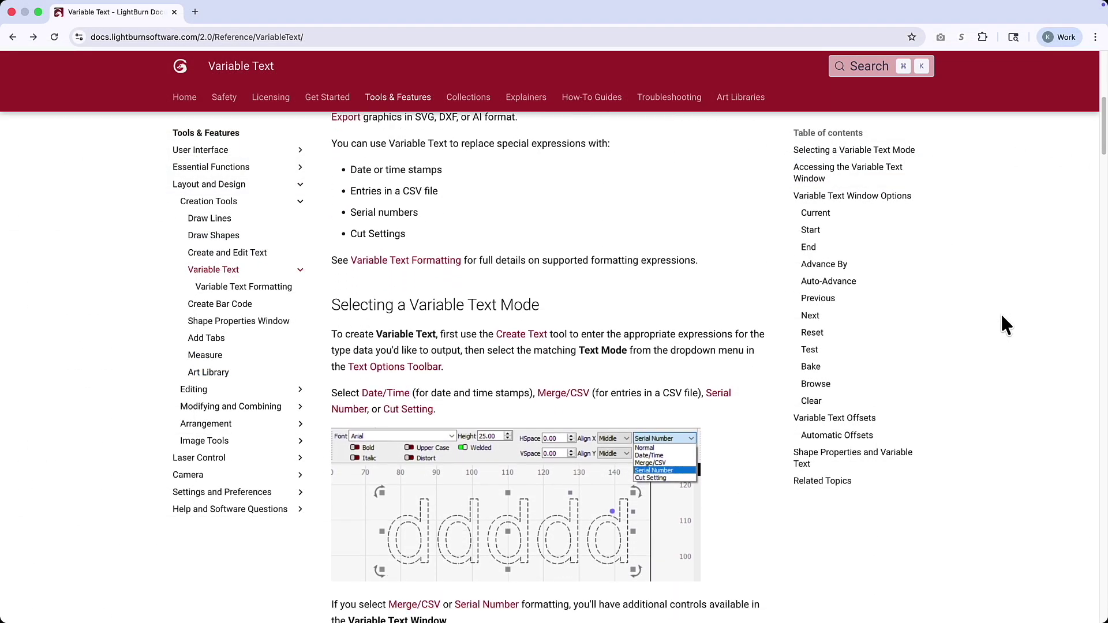
scroll(1005, 325, "down", 5)
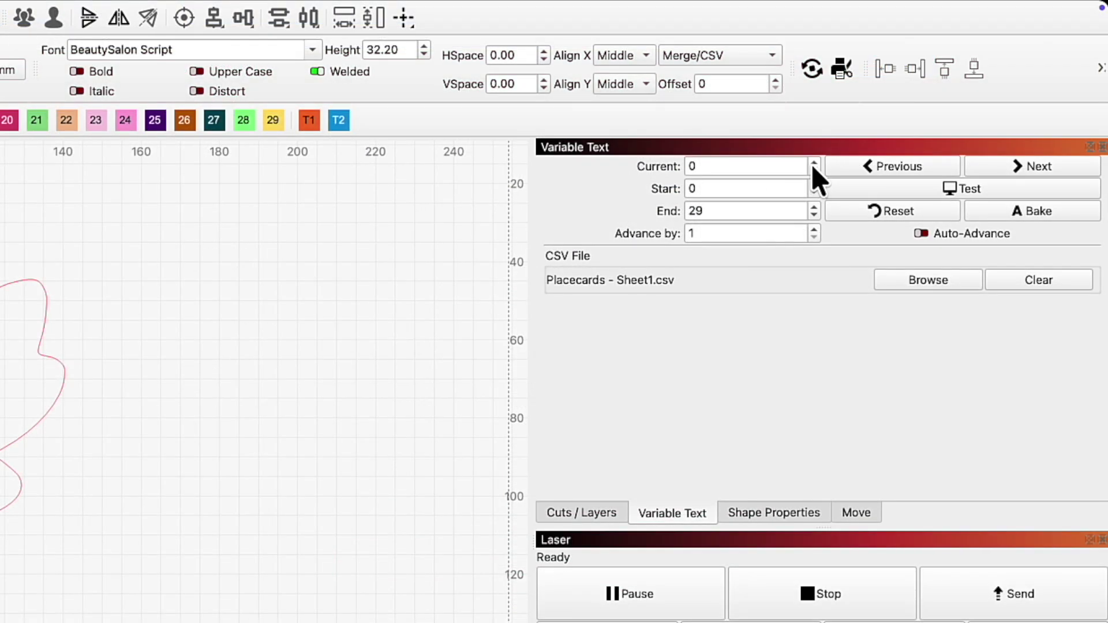
In LightBurn, set the variable text's Current value to 1, test the merge, and advance to record 2 for another test.
left_click(813, 163)
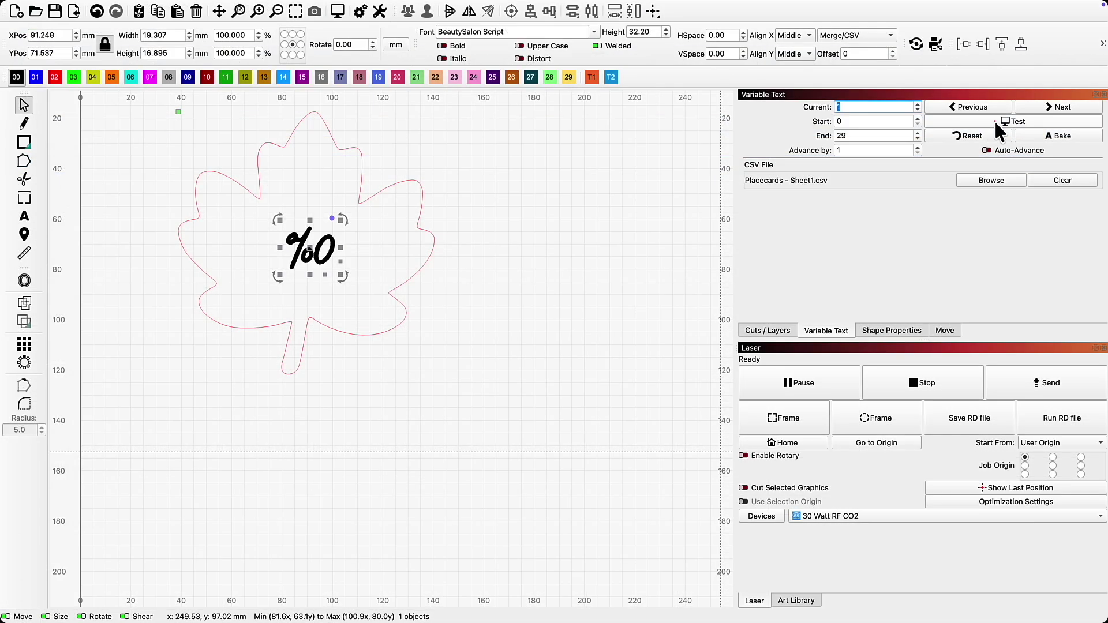
left_click(995, 122)
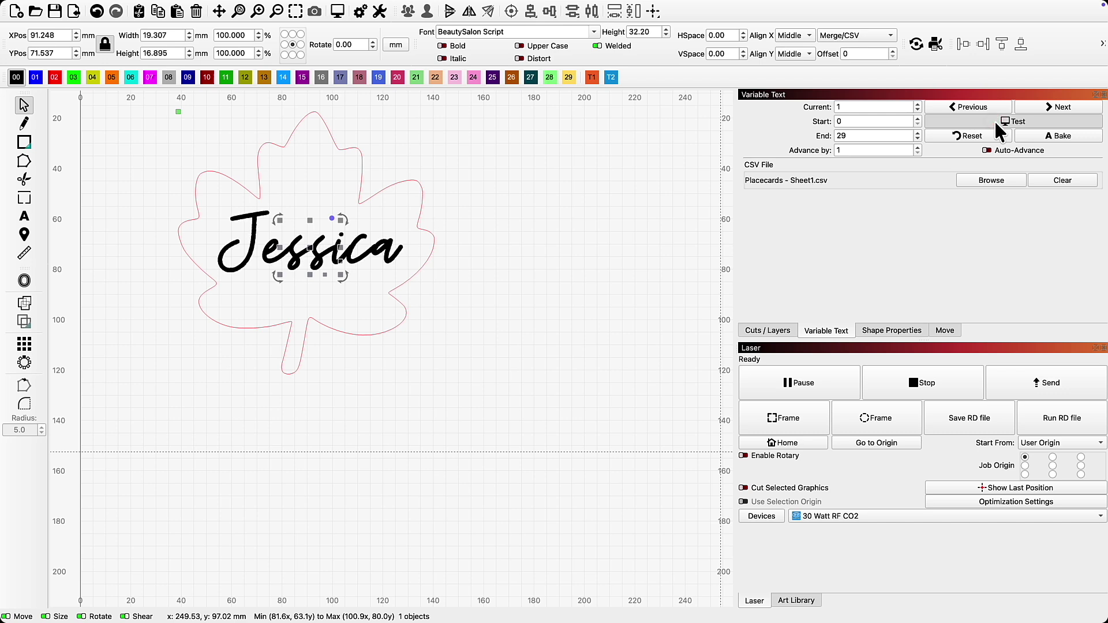
left_click(994, 121)
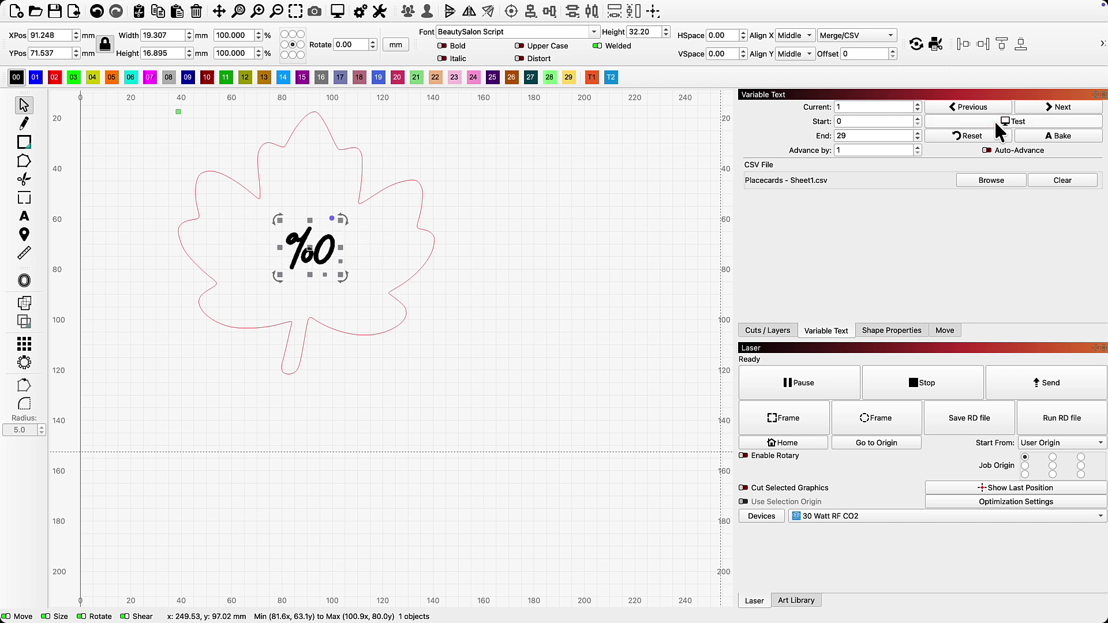
left_click(1045, 105)
left_click(1039, 119)
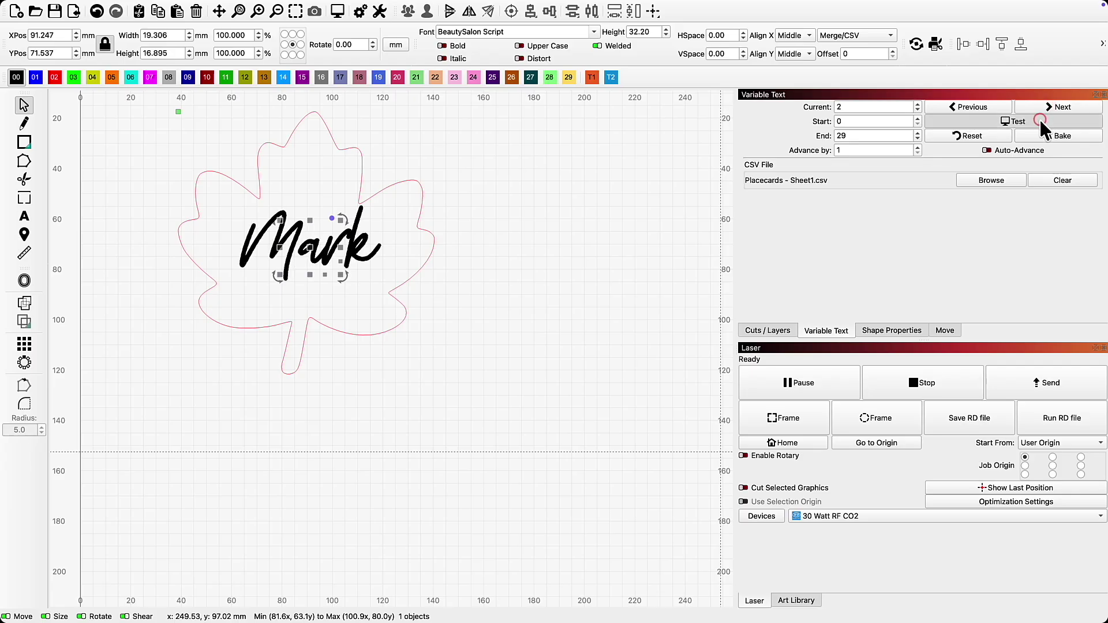
End the record 2 test, advance the variable text to record 3, test that merge, and move on one more record.
left_click(1039, 118)
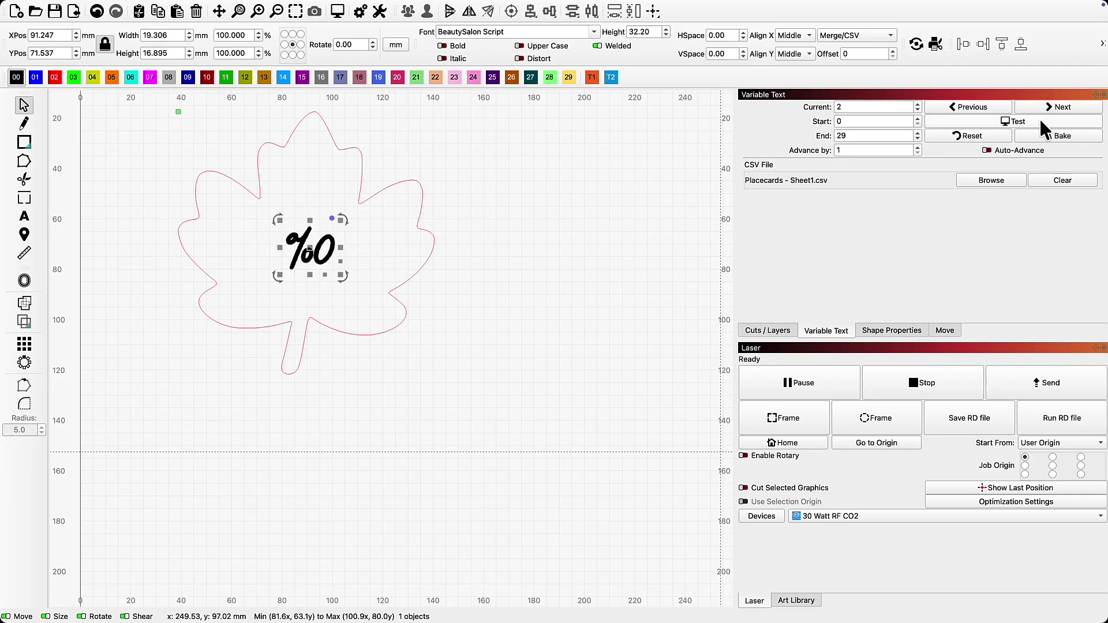
left_click(1049, 100)
left_click(1041, 119)
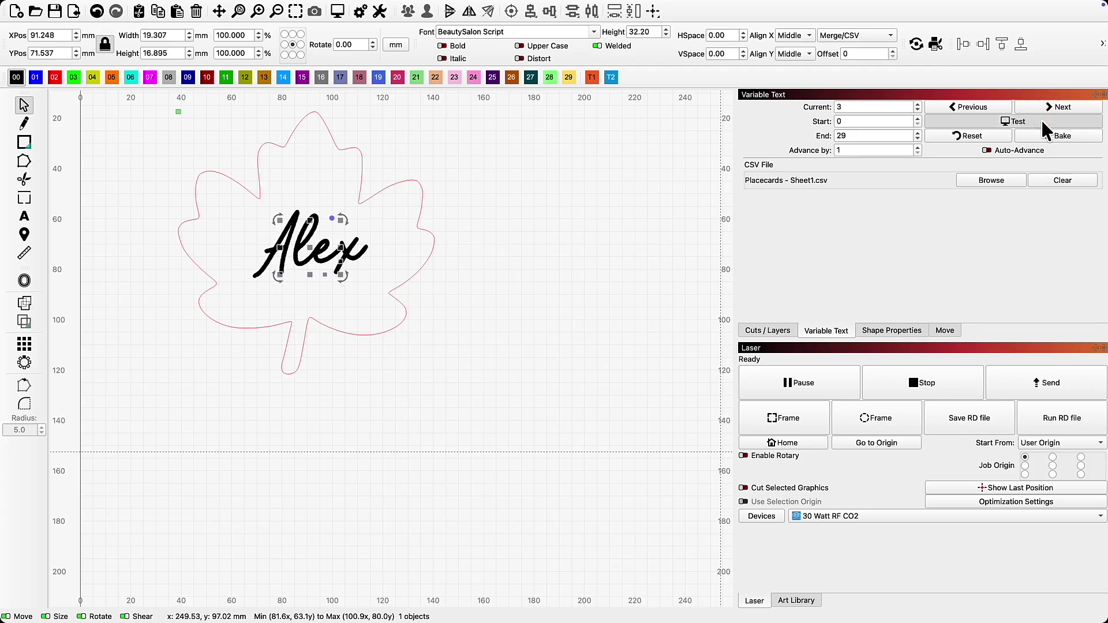
left_click(1040, 119)
left_click(1047, 108)
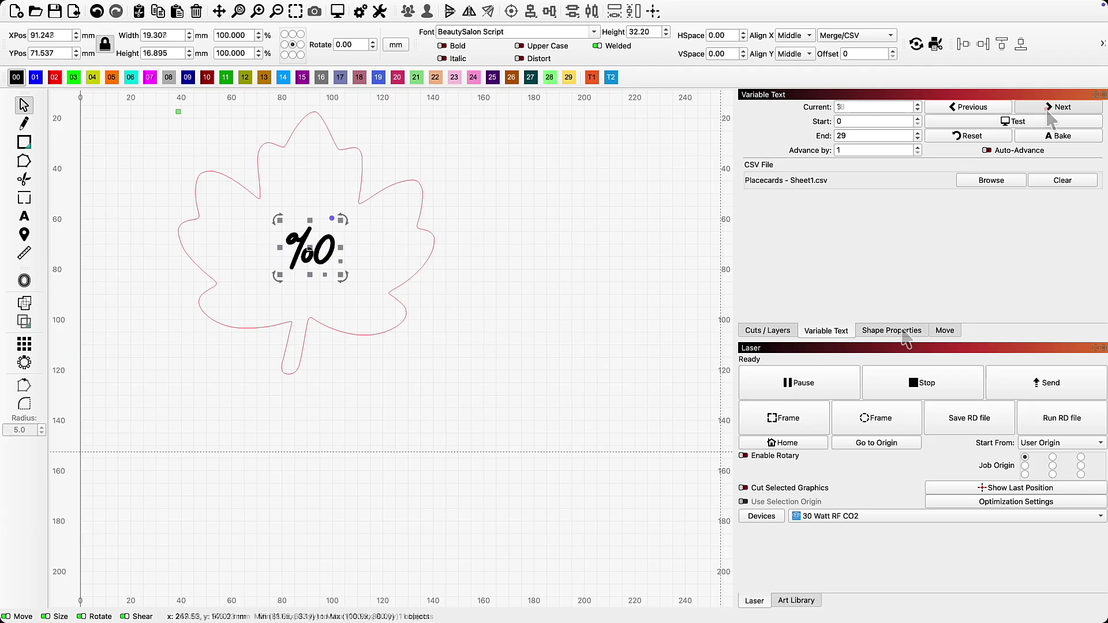
Set the variable text's Max Width to 85 in its shape properties and toggle its Squeeze option.
left_click(904, 333)
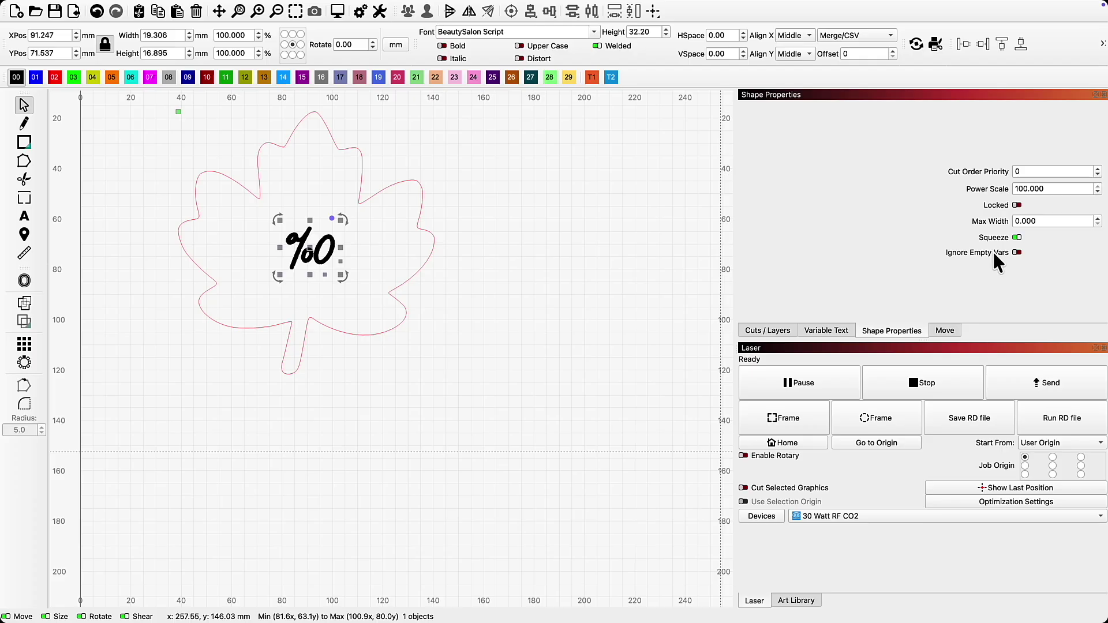
left_click_drag(1052, 220, 996, 220)
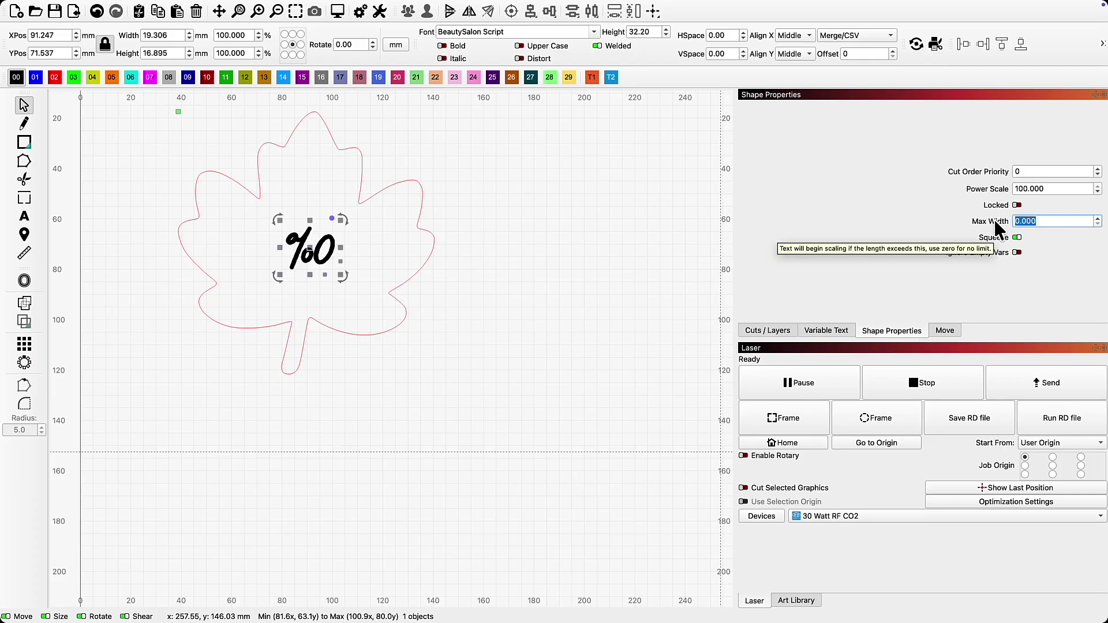
type("85")
key("Return")
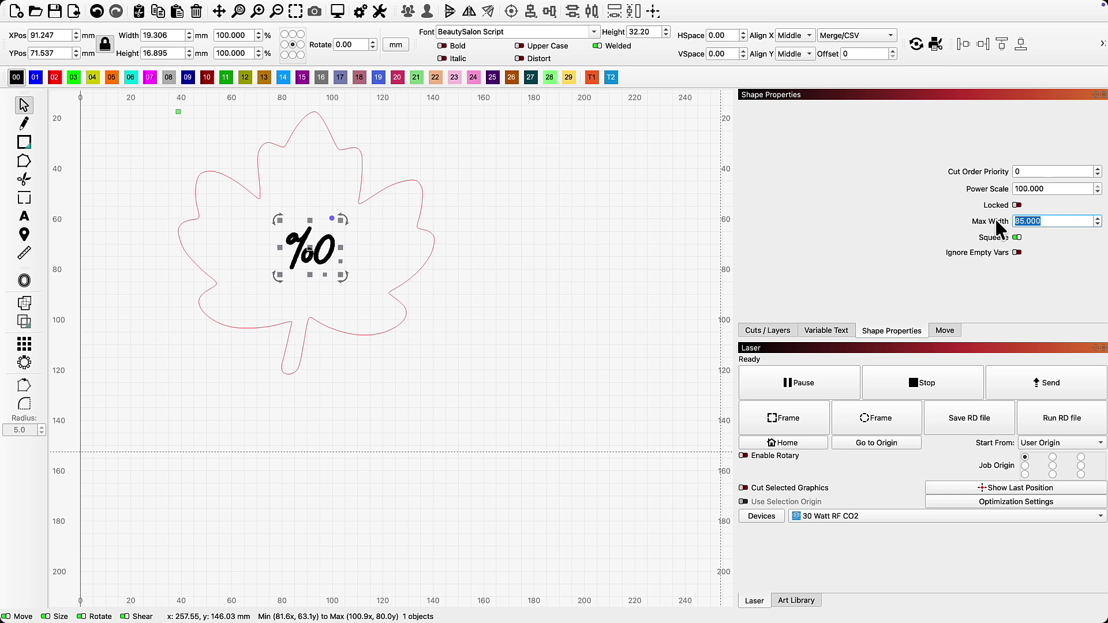
left_click(1016, 237)
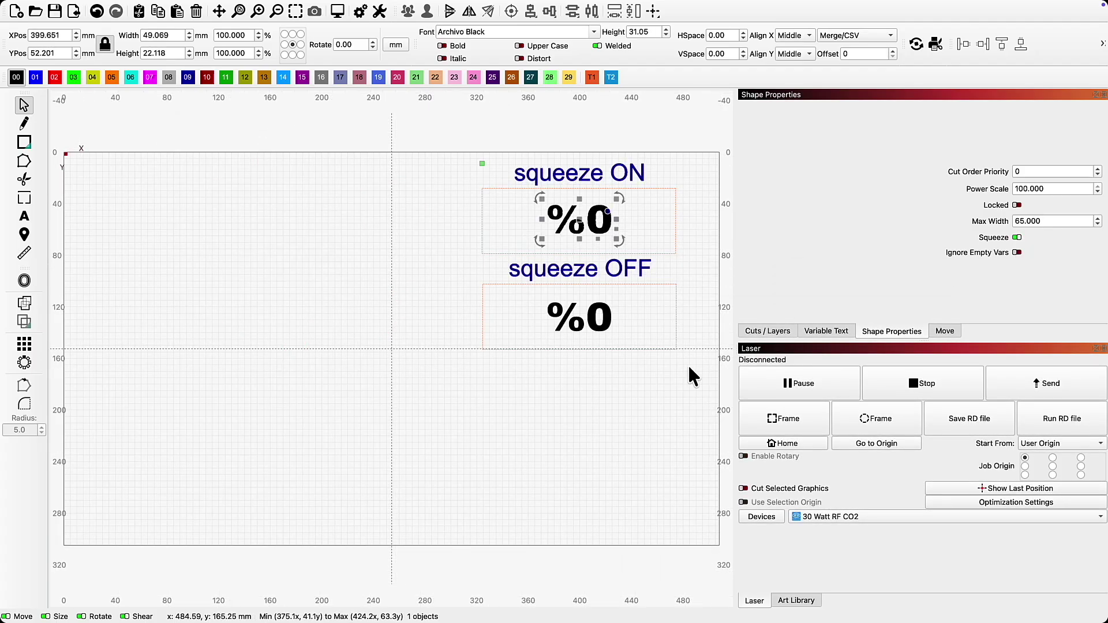
Inspect the squeeze OFF sample's properties and test the merge on both squeeze samples for record 1.
left_click(595, 321)
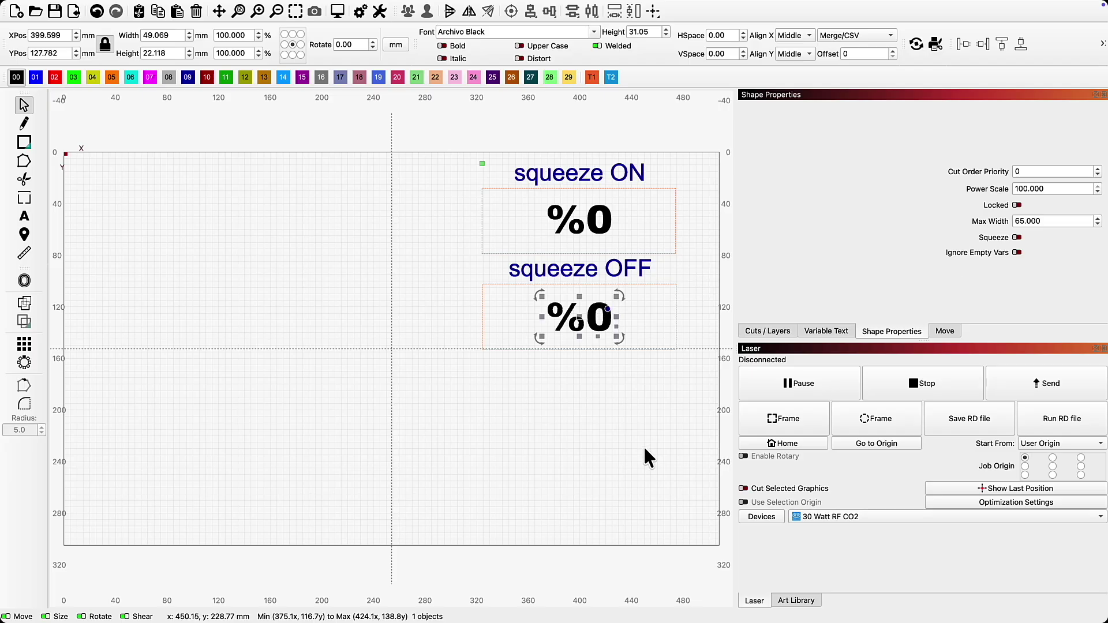
left_click(822, 332)
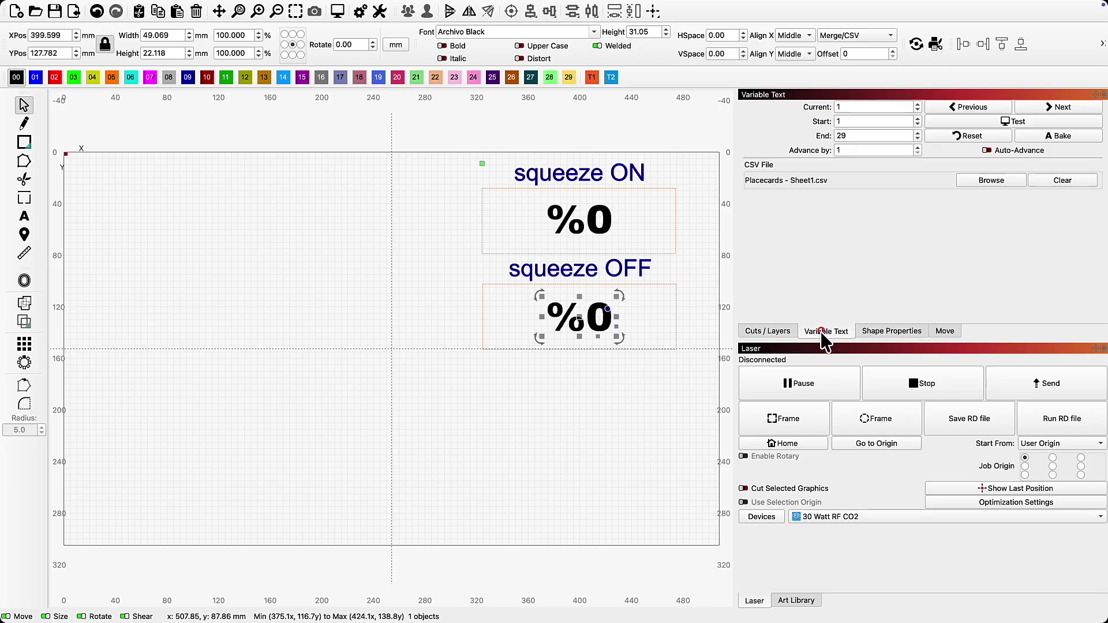
left_click(689, 271)
left_click(980, 120)
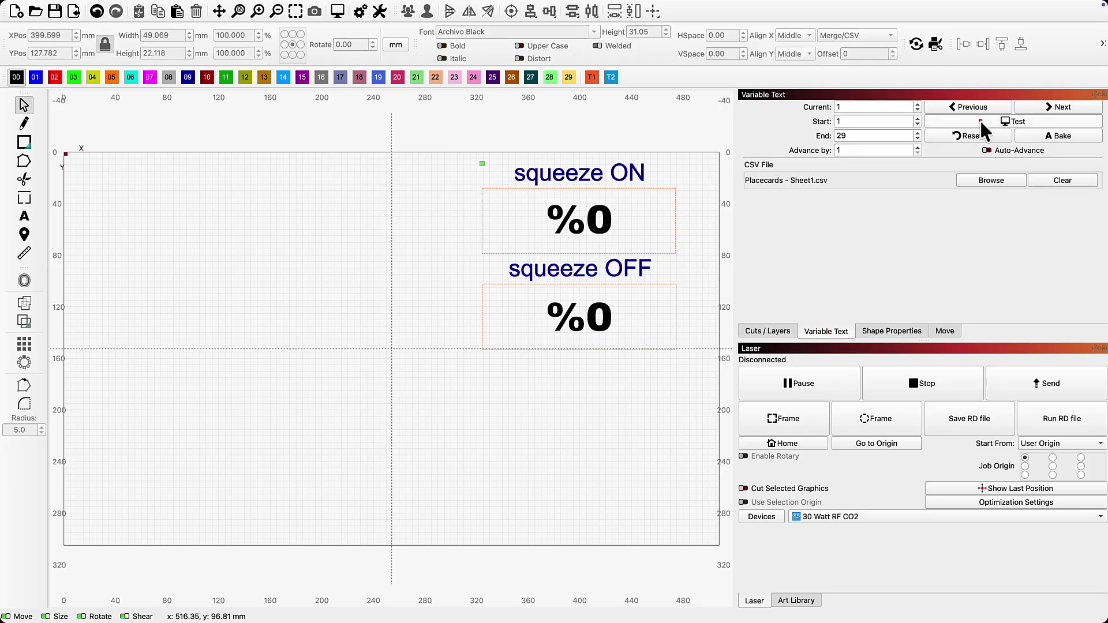
left_click(980, 120)
Test the merge on both squeeze samples for records 2 and 3, and advance to record 4.
left_click(1050, 107)
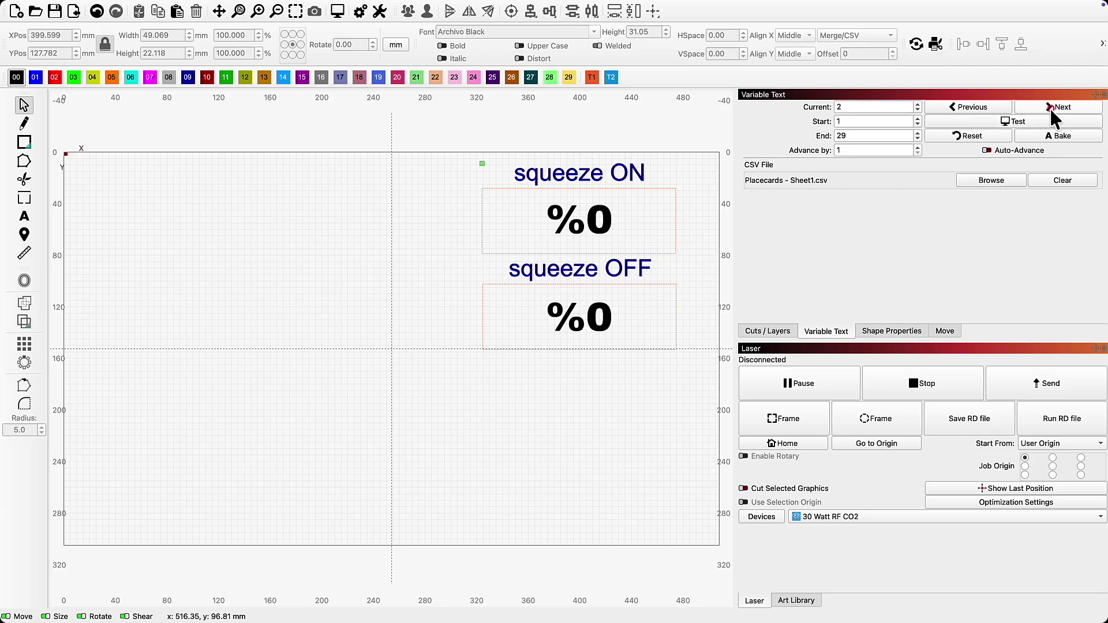
left_click(1010, 121)
left_click(1010, 122)
left_click(1038, 104)
left_click(1017, 120)
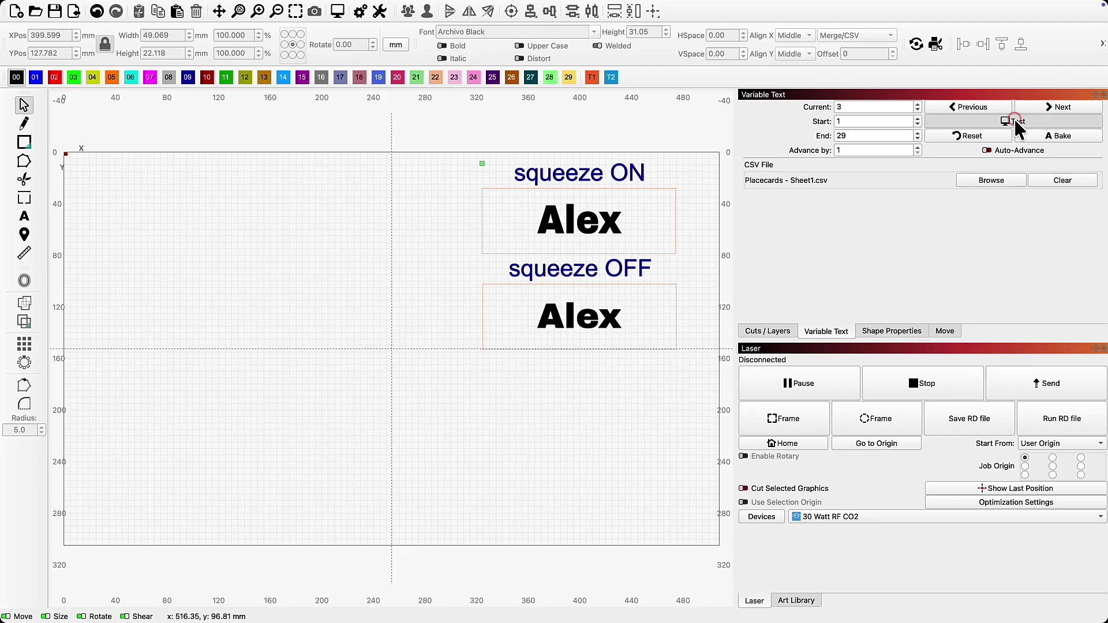
left_click(1017, 120)
left_click(1056, 107)
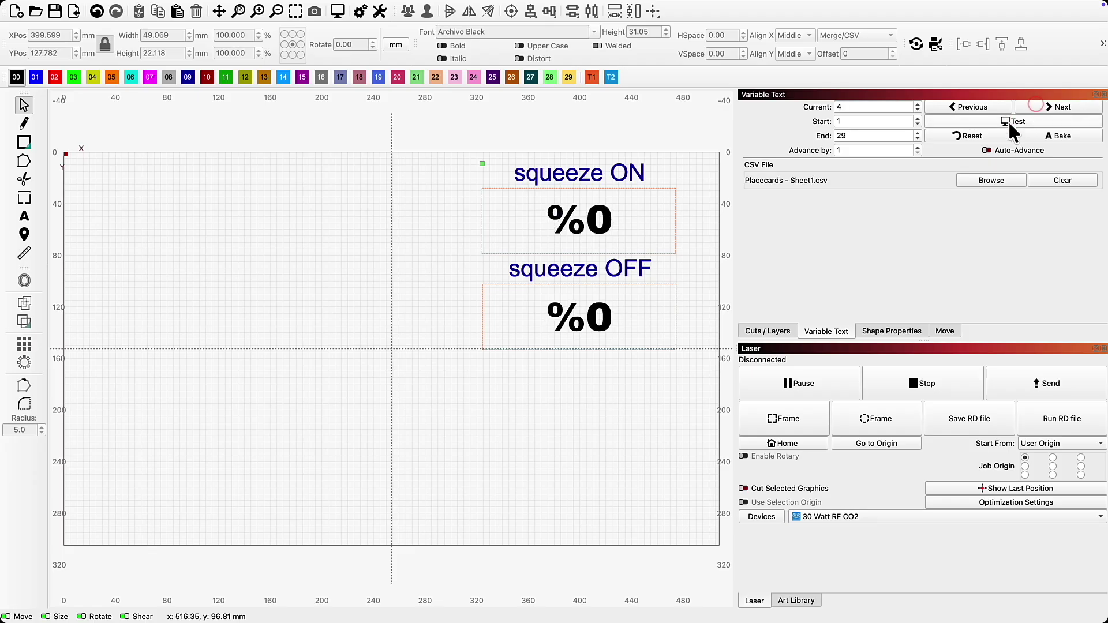
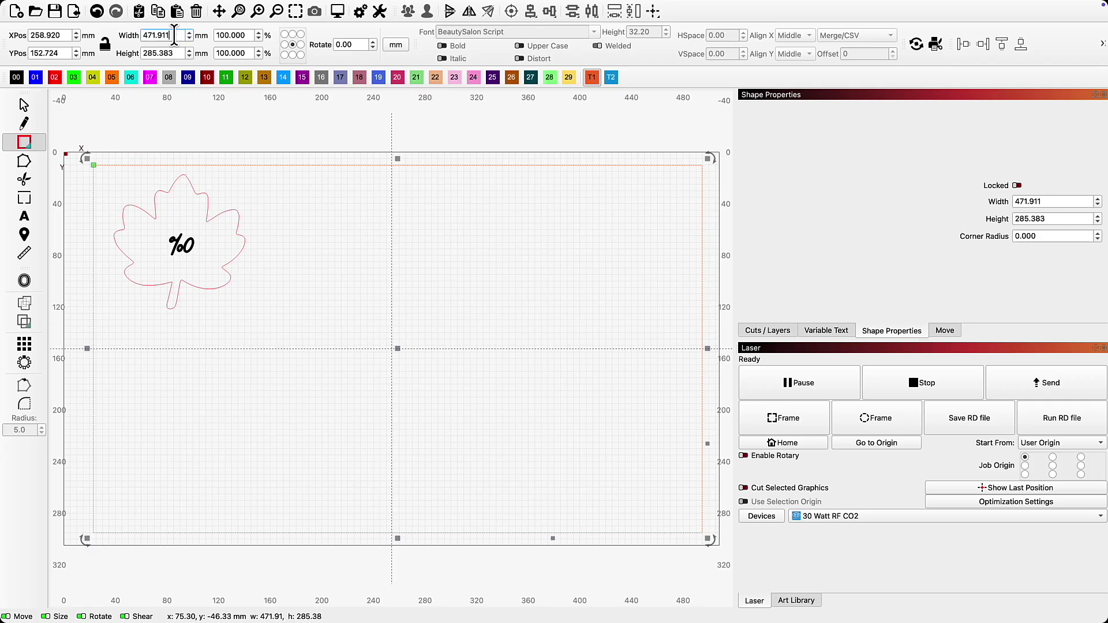
Resize the material outline rectangle on the T1 layer to 18 in wide and 12 in high.
left_click_drag(174, 35, 126, 37)
type("18in")
key("Tab")
type("1")
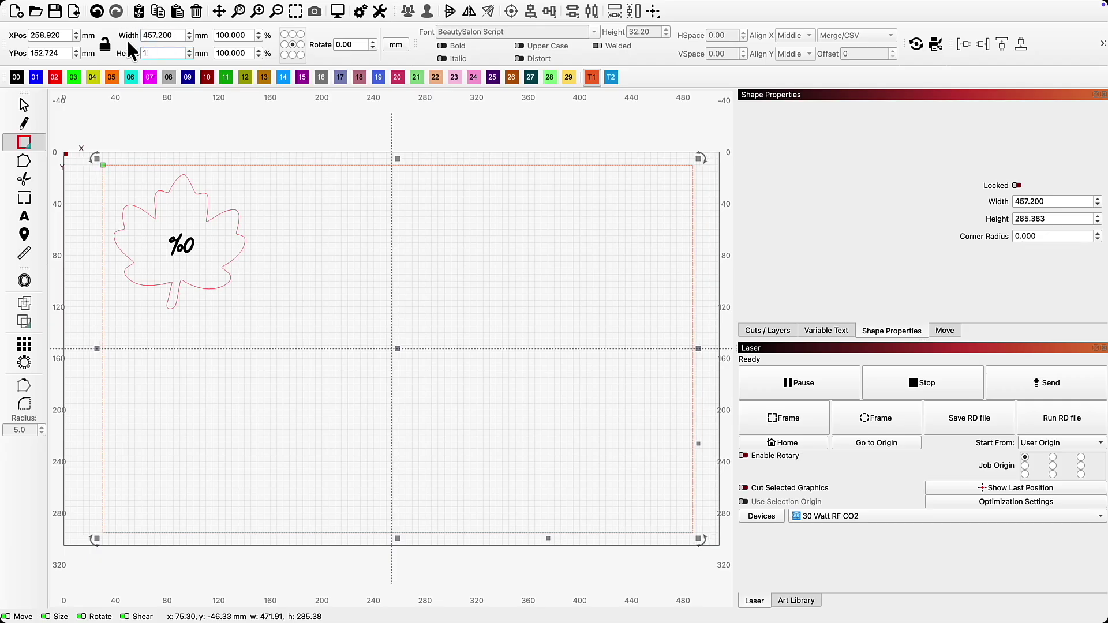
type("2in")
key("Return")
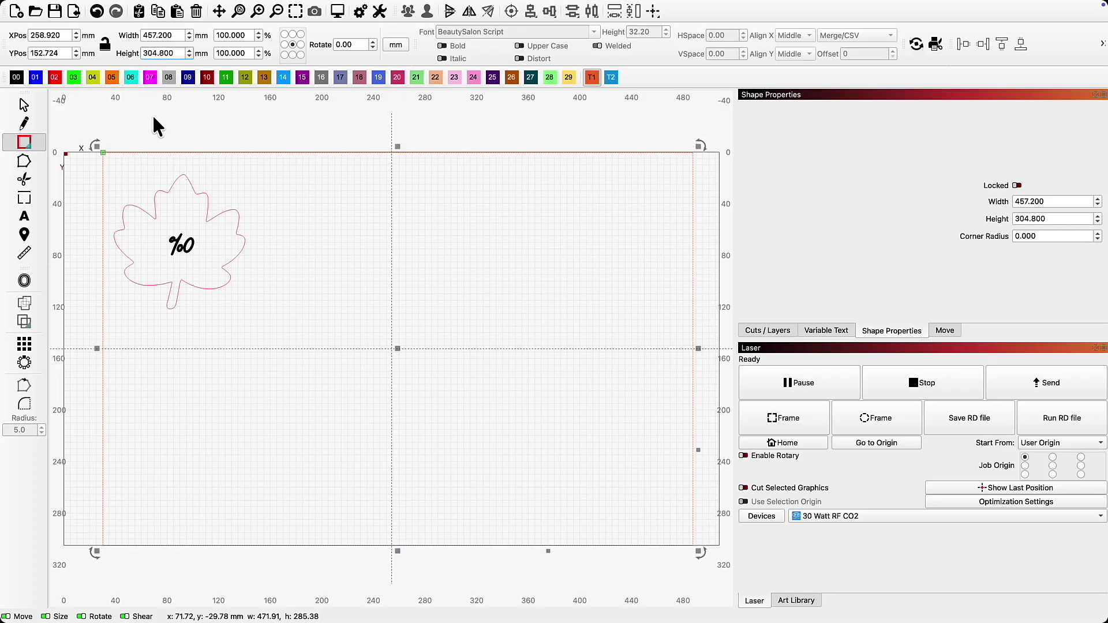
left_click(24, 105)
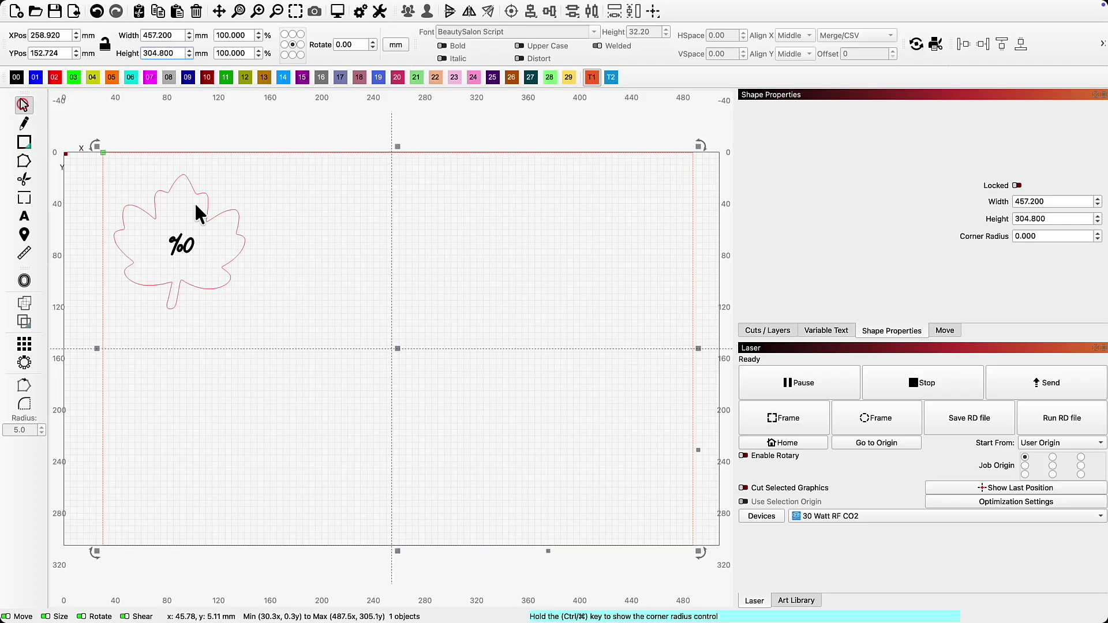
Group the leaf outline with its %0 variable text.
left_click(301, 327)
left_click_drag(270, 316, 132, 178)
right_click(181, 243)
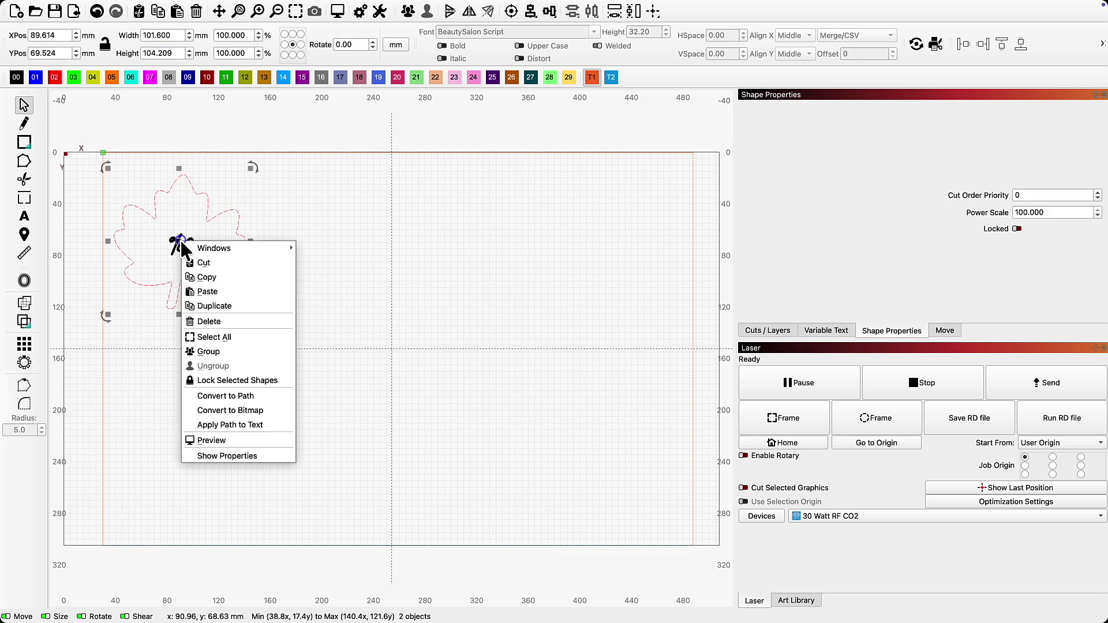
left_click(220, 351)
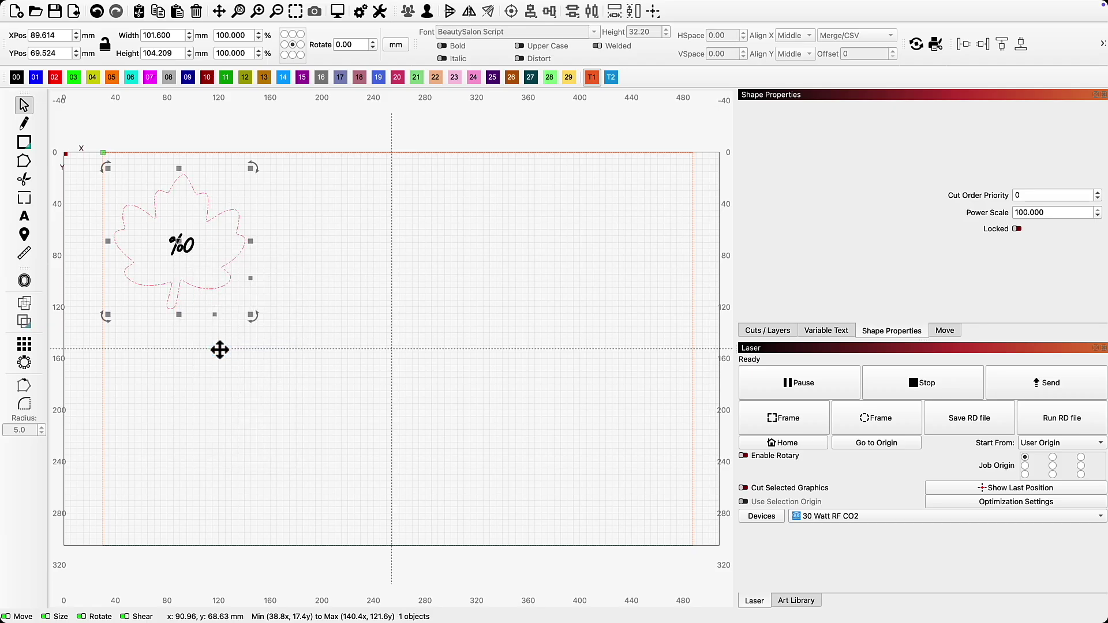
left_click(304, 345)
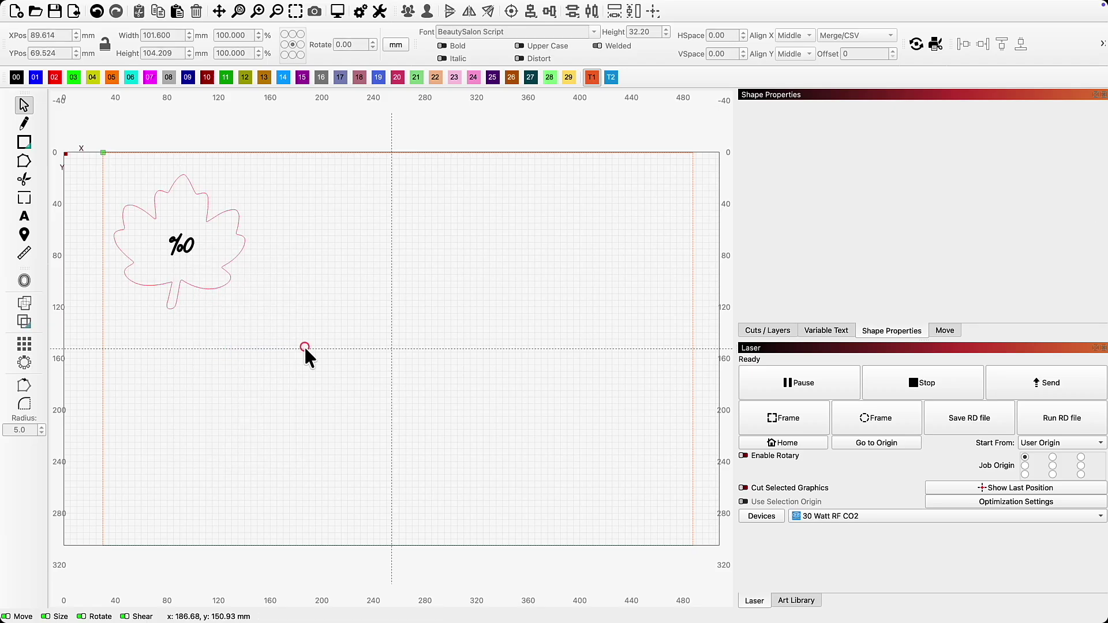
Move the leaf group into the rectangle's upper-left corner and set up a grid array with 4 columns and 3 rows.
left_click(172, 243)
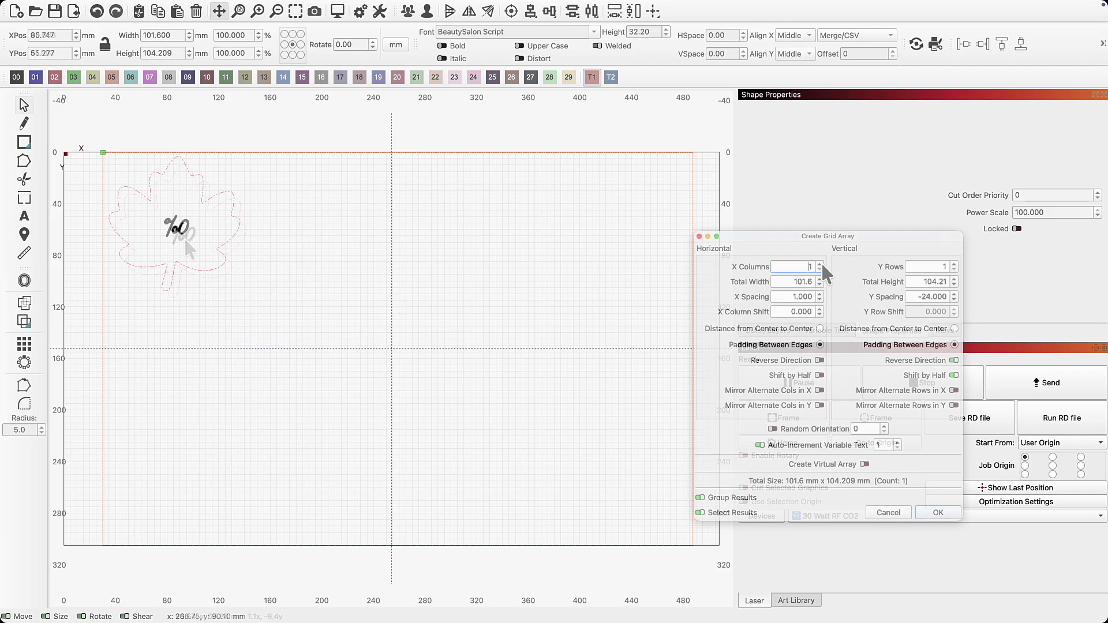
left_click(821, 264)
left_click(821, 263)
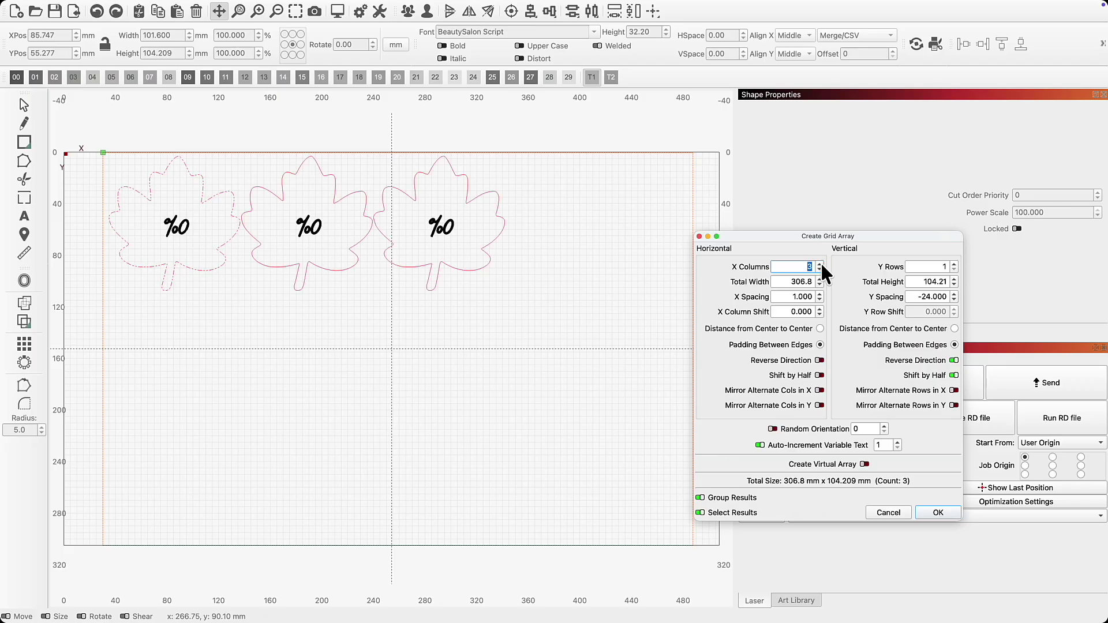
left_click(820, 263)
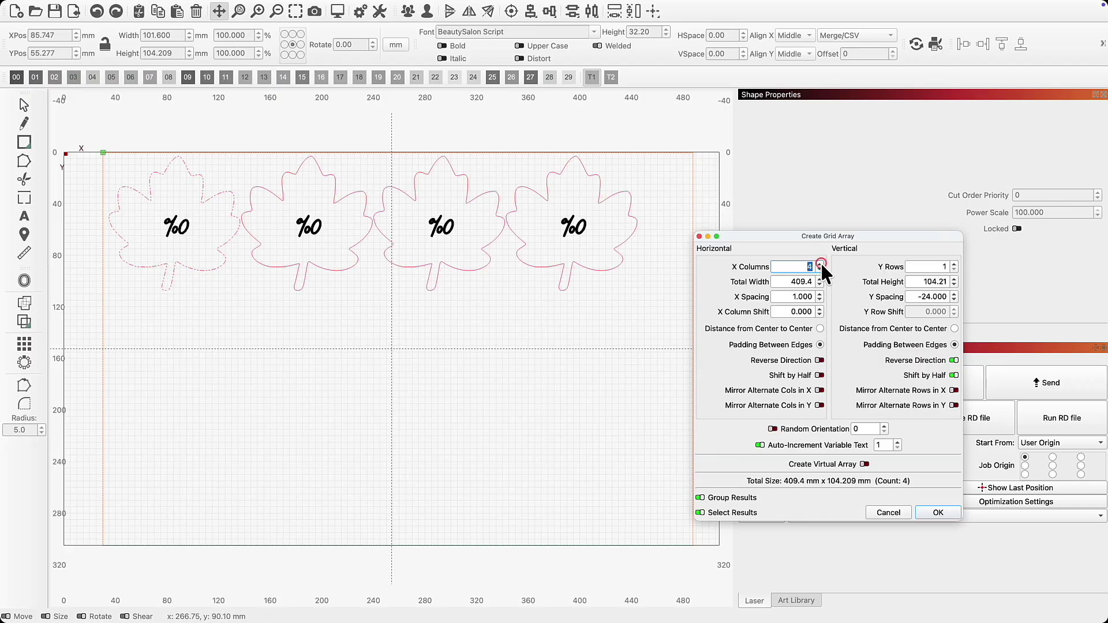
left_click(955, 263)
left_click(955, 263)
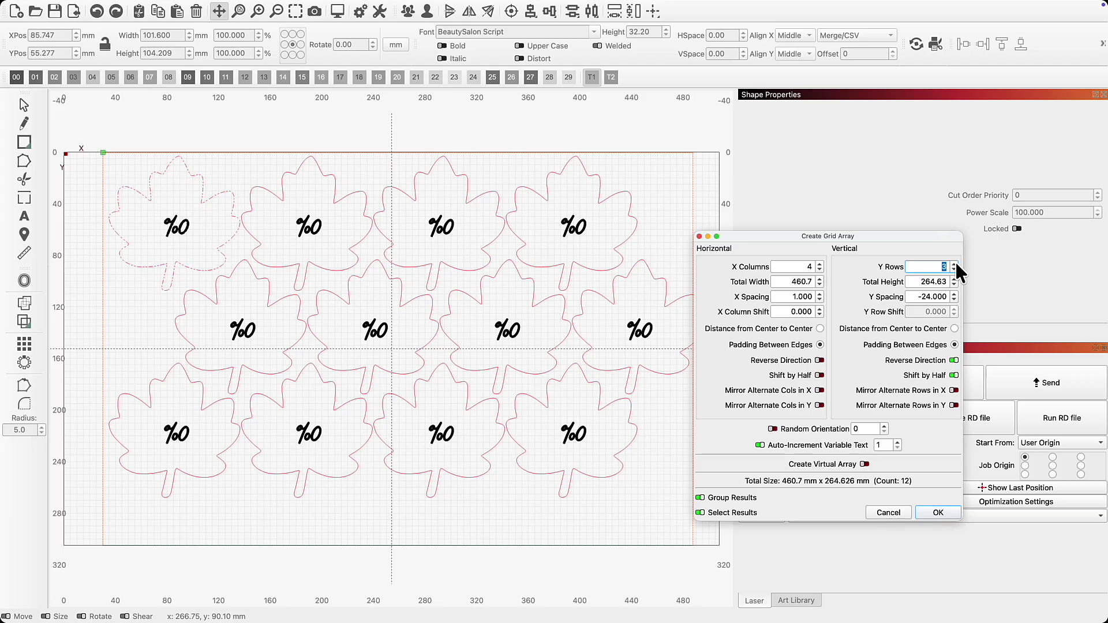
Preview the grid array with vertical Reverse Direction and Shift by Half each turned off, switching each back on.
left_click(954, 360)
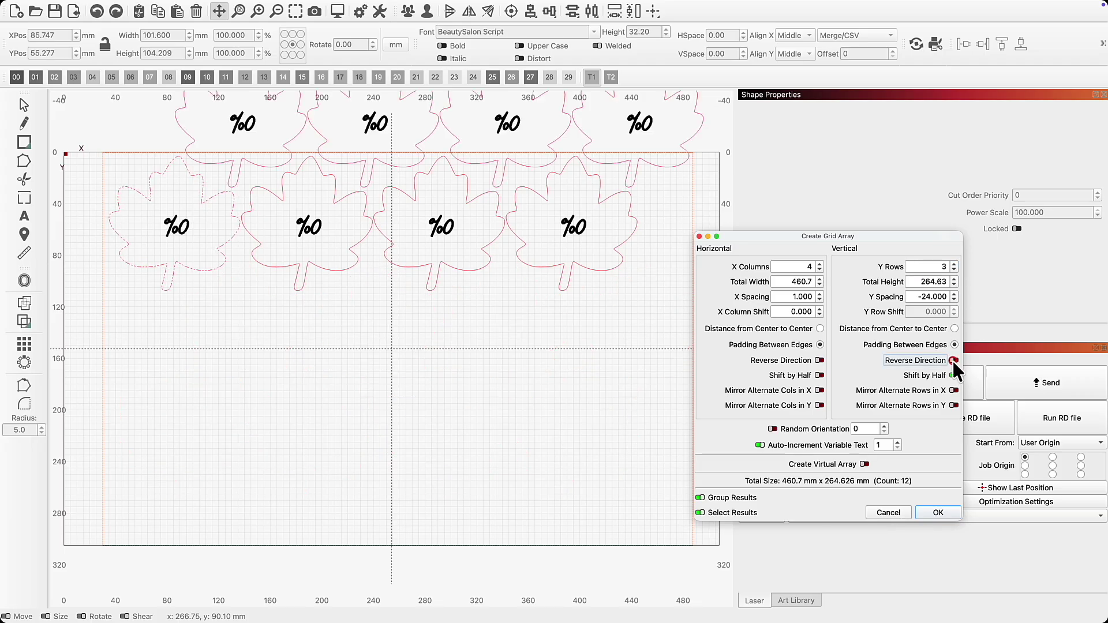
left_click(955, 360)
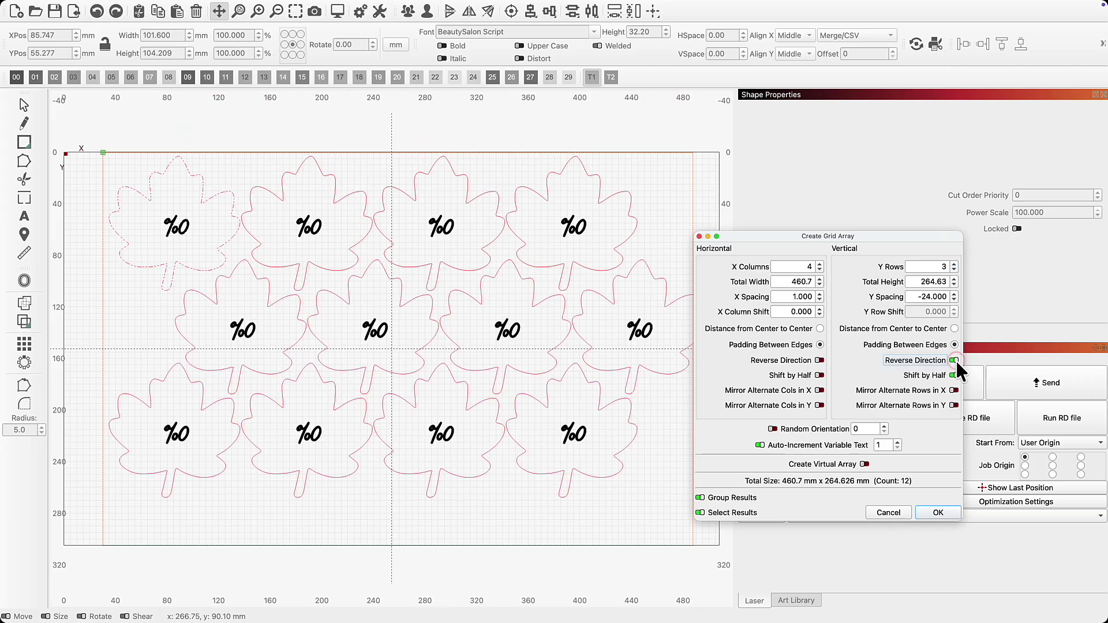
left_click(954, 375)
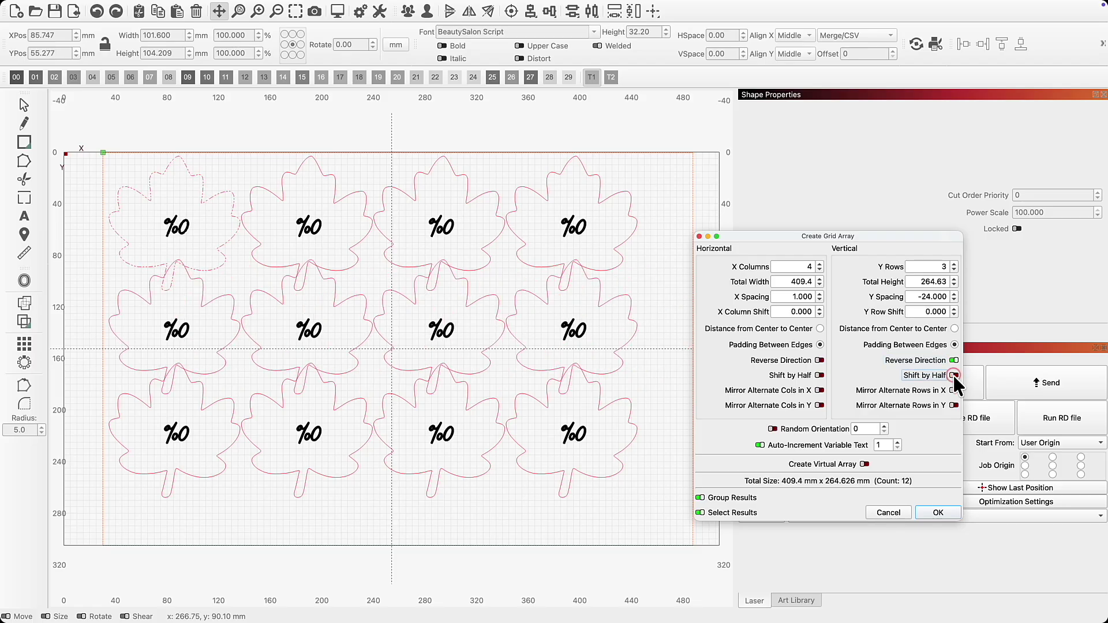
left_click(955, 375)
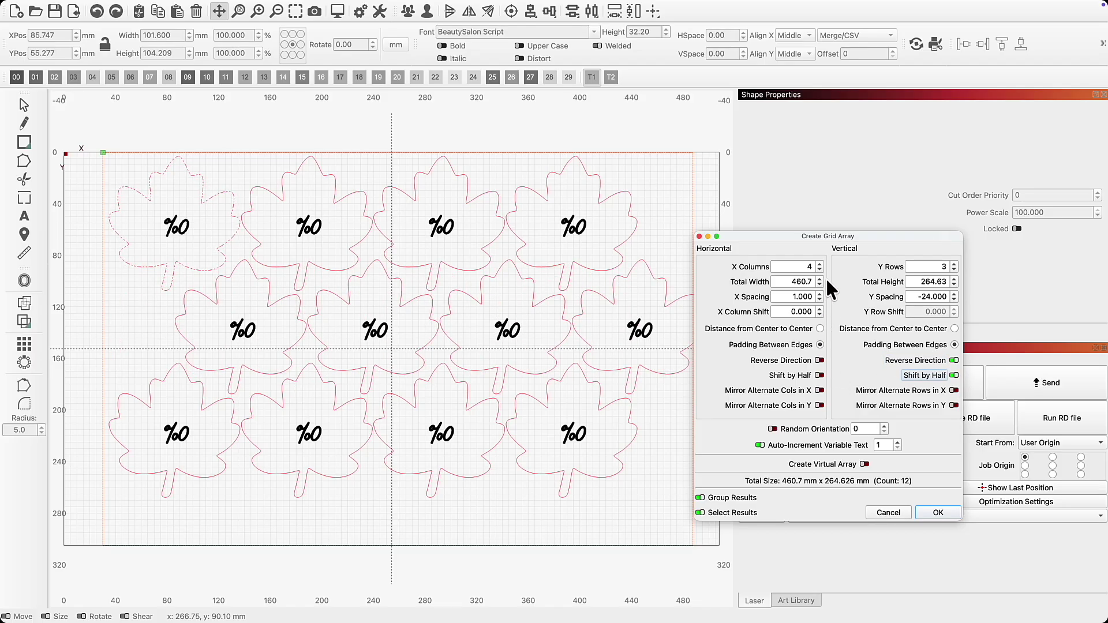
Set the grid array's Y Spacing to -26 and enable Auto-Increment Variable Text.
left_click(954, 299)
left_click(955, 300)
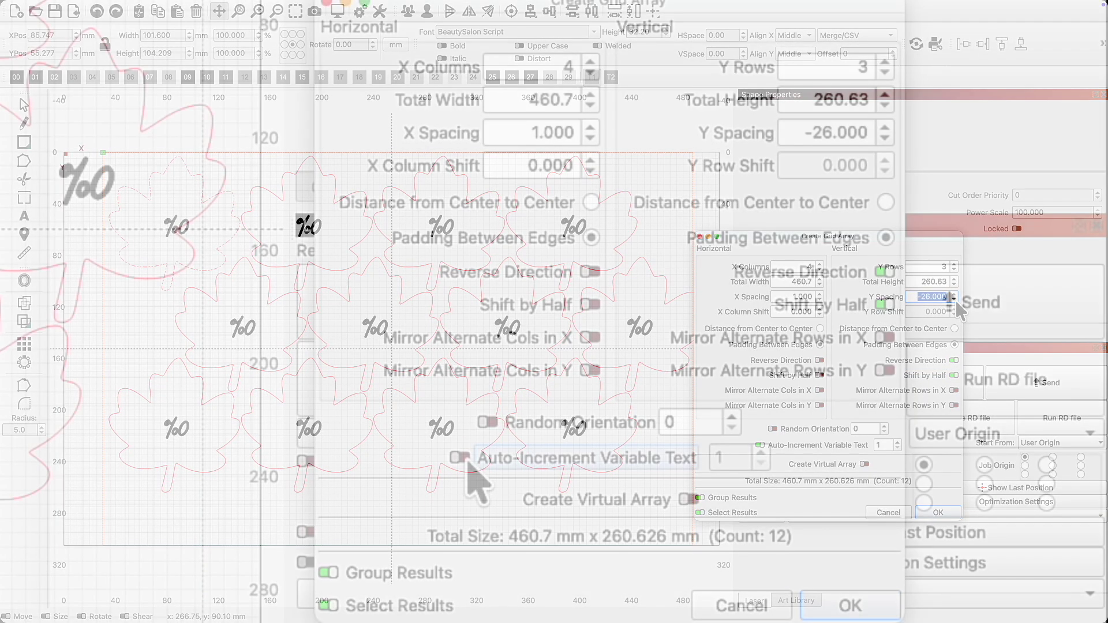
left_click(461, 458)
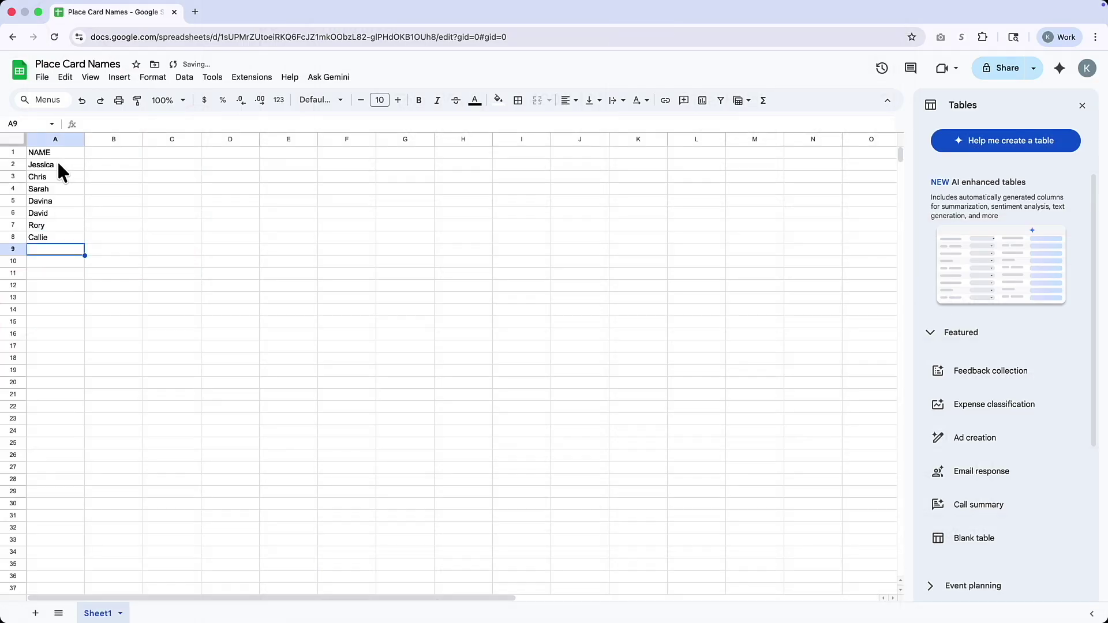
Switch to the Place Card Names sheet in Google Sheets and enter two more guest names from cell A9 down.
type("Claudine")
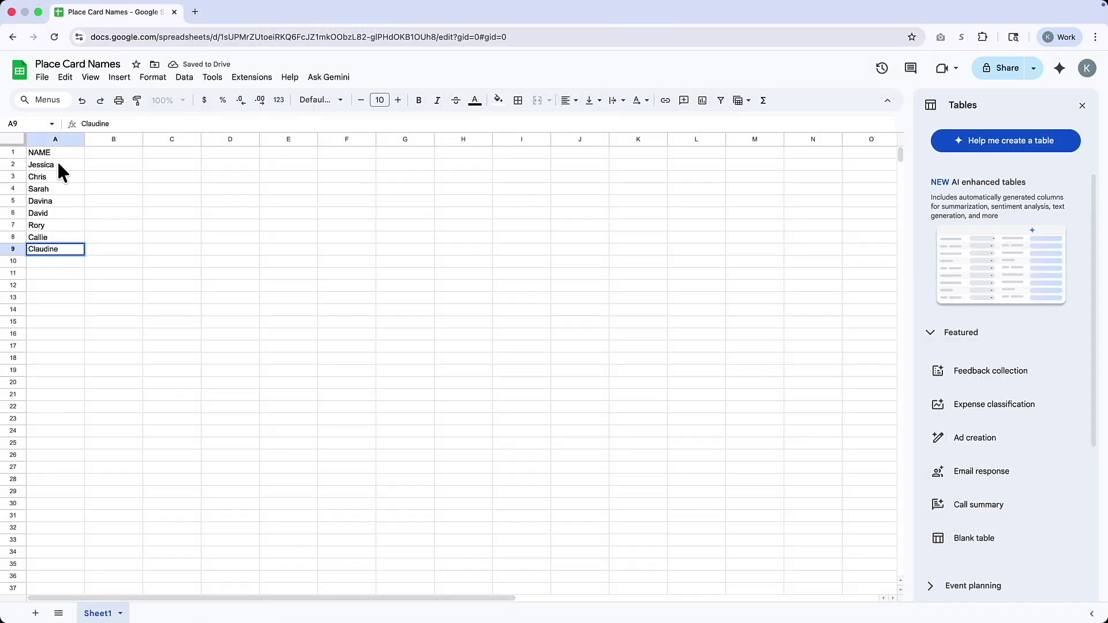
key("Return")
type("Alex")
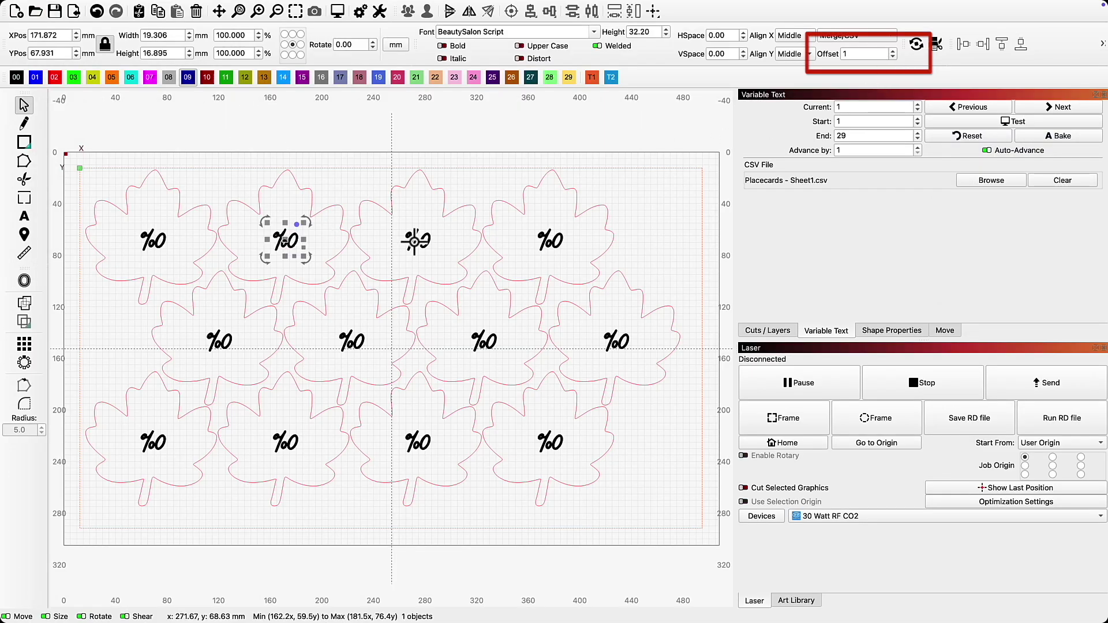
Back in LightBurn, check the Offset of the third and fourth texts in the top row and test the merge.
left_click(414, 241)
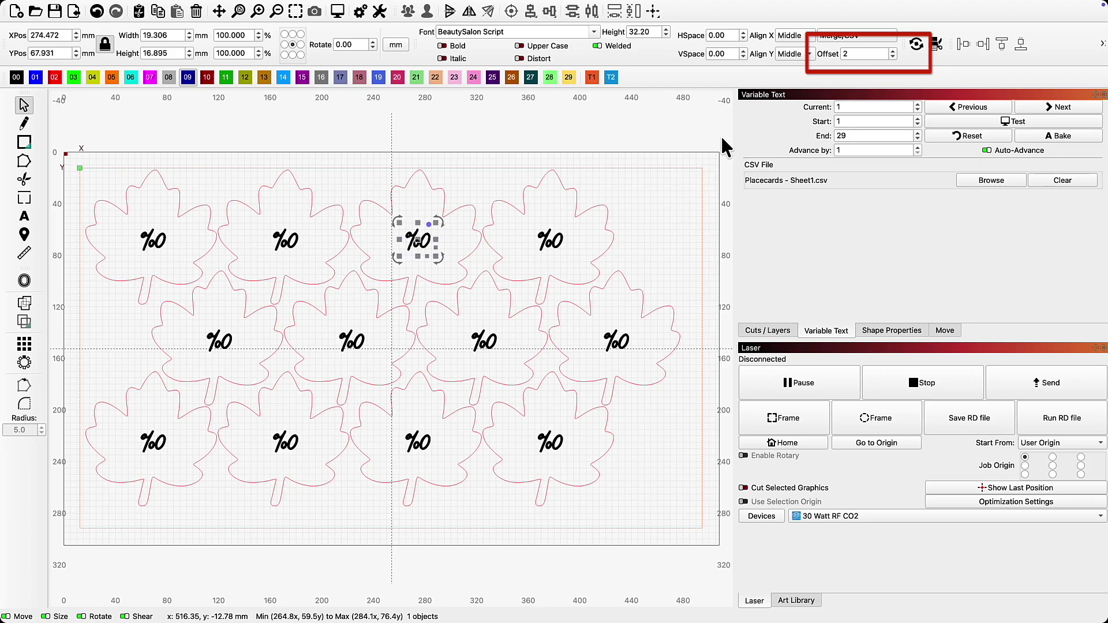
left_click(560, 237)
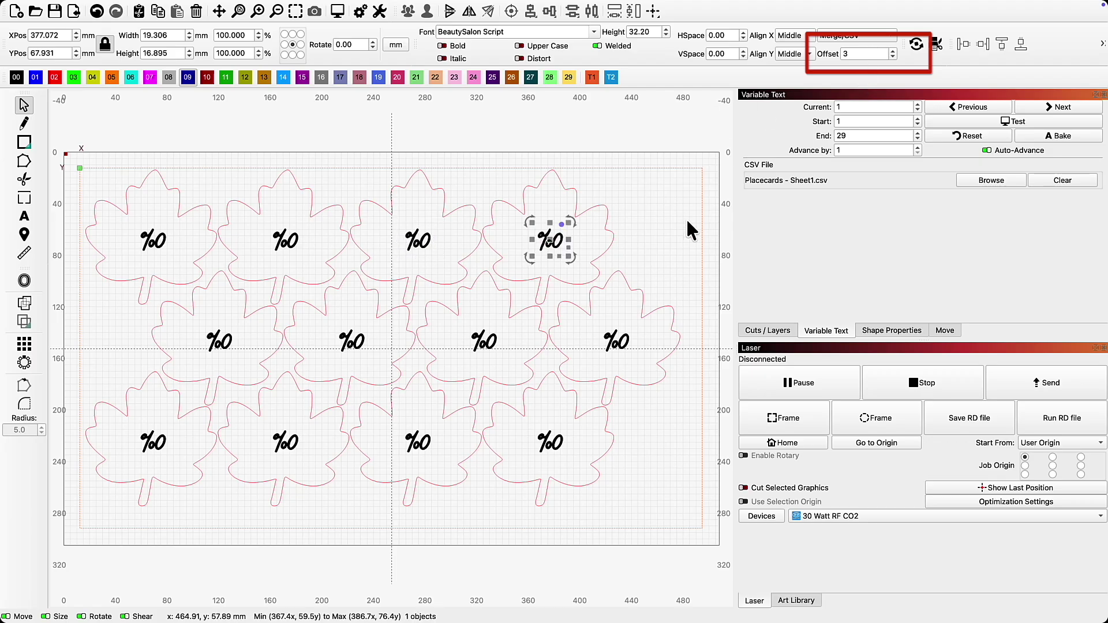
left_click(994, 120)
left_click(994, 119)
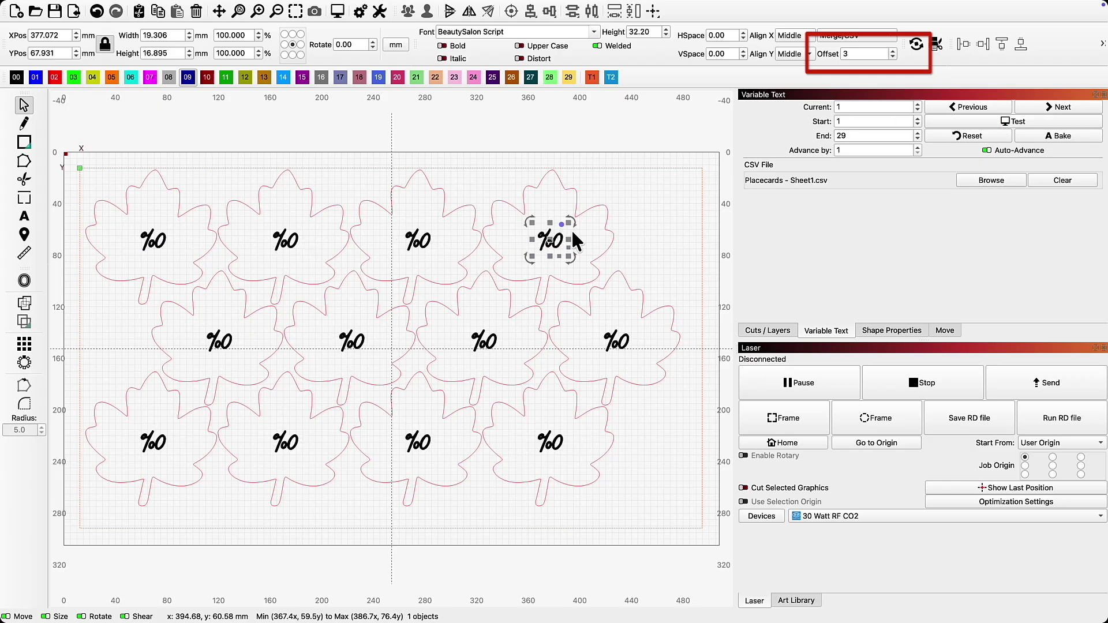
Try an Offset of 4 on the top row's fourth text, test the merge, and restore the Offset to 3.
left_click(893, 50)
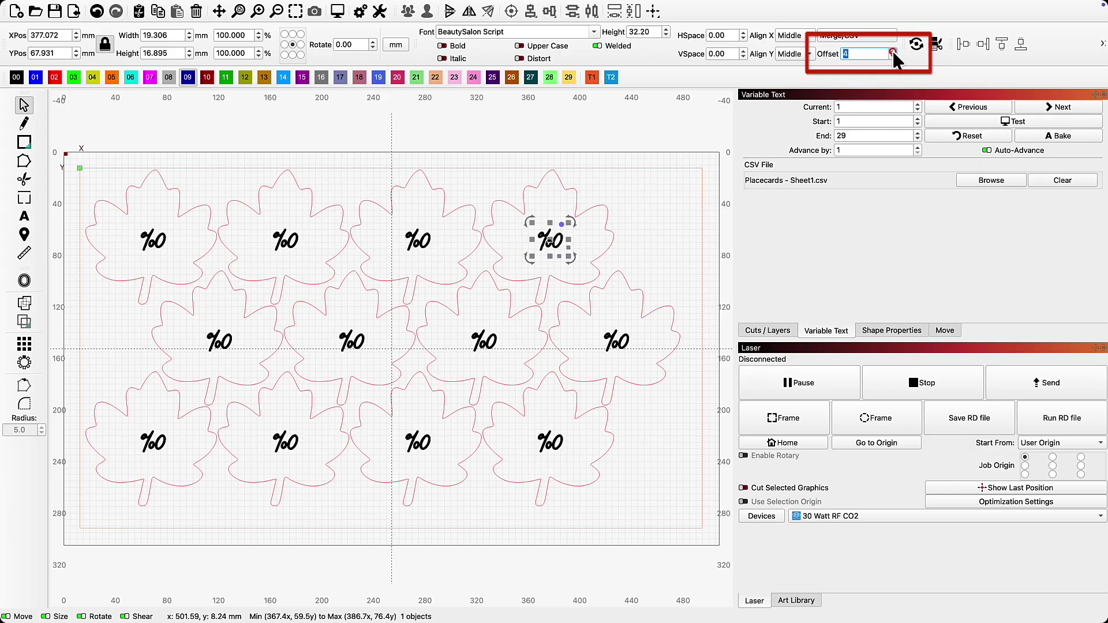
left_click(988, 120)
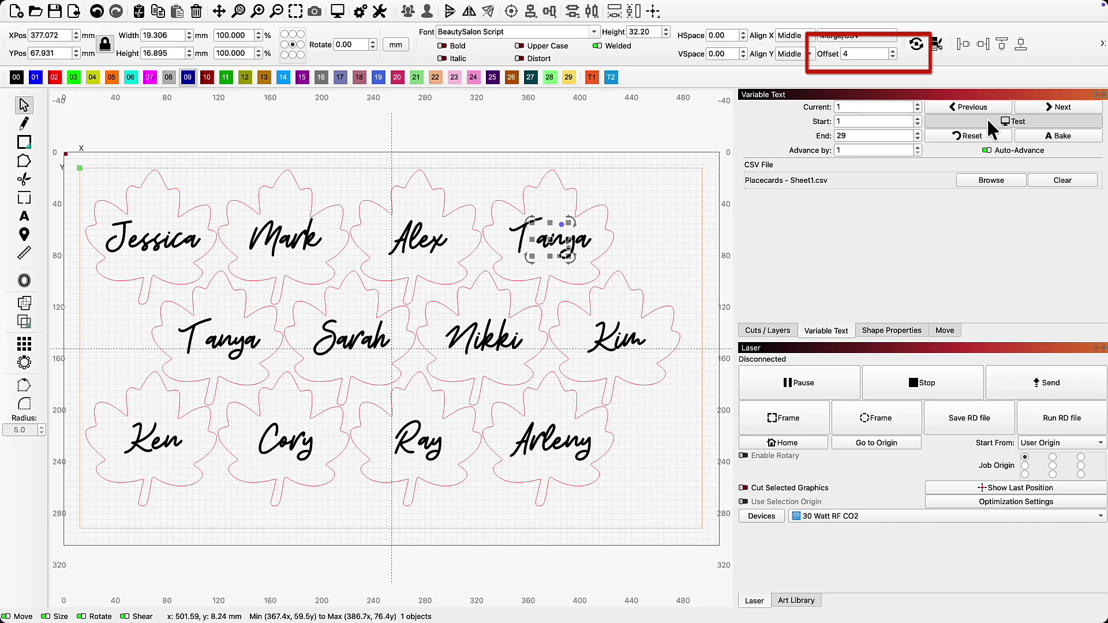
left_click(986, 118)
left_click(894, 51)
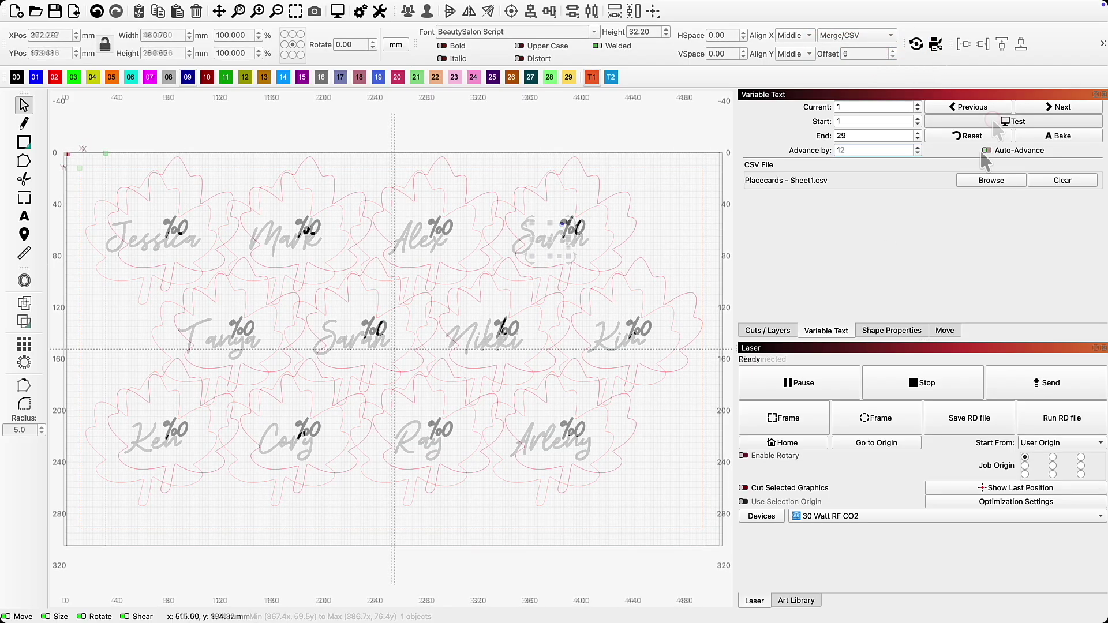
Enable Auto-Advance with Advance by at 12 and test the merge on the first and second batches of names.
left_click(985, 150)
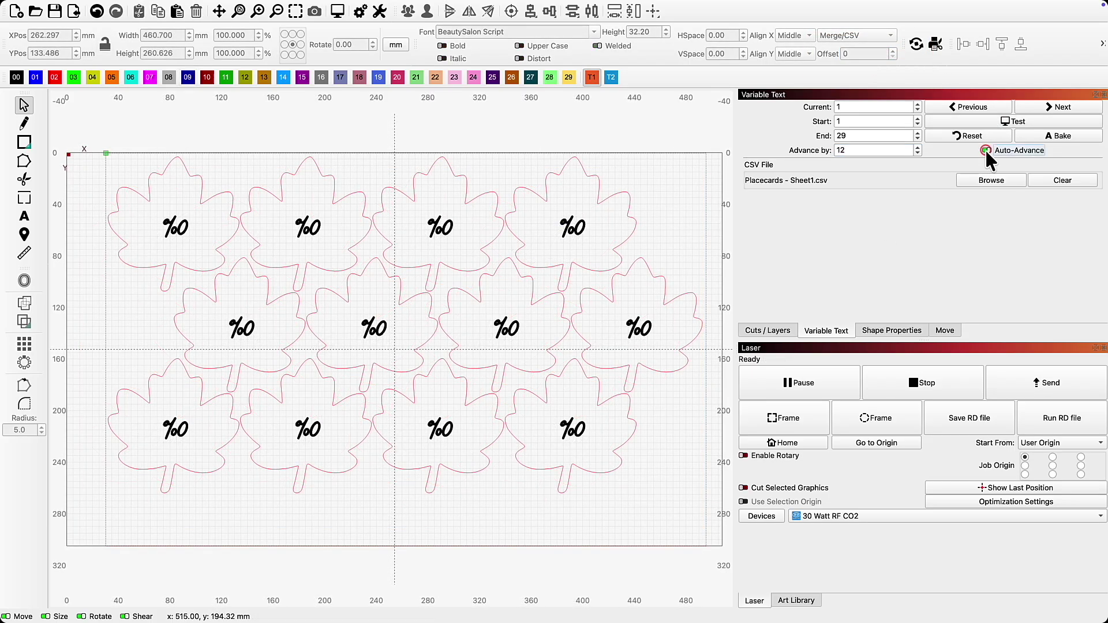
left_click(985, 116)
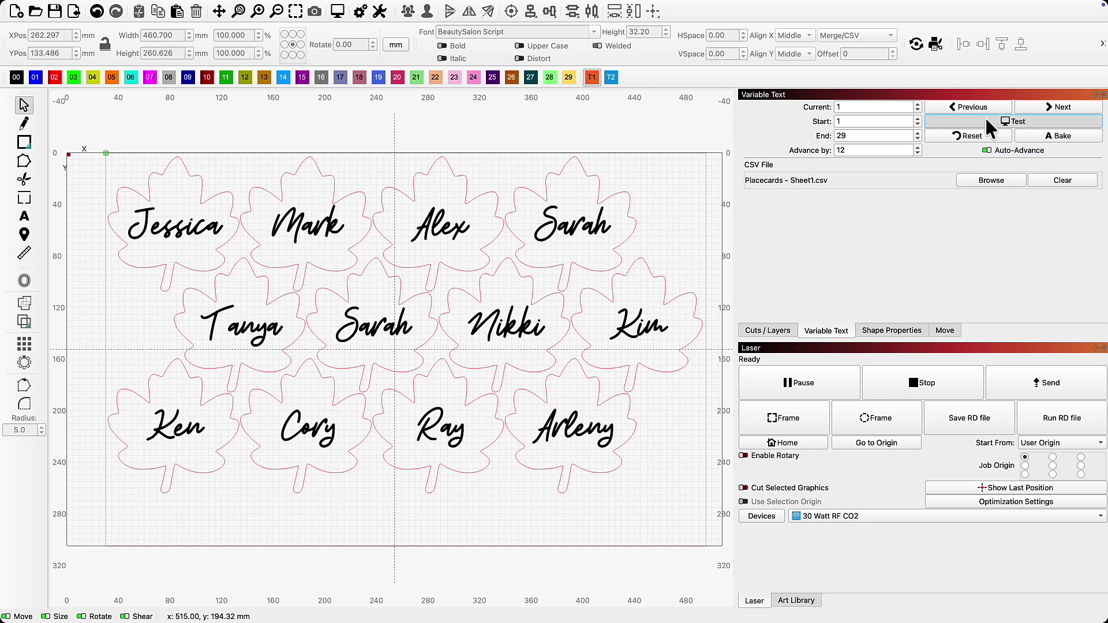
left_click(990, 126)
left_click(1052, 105)
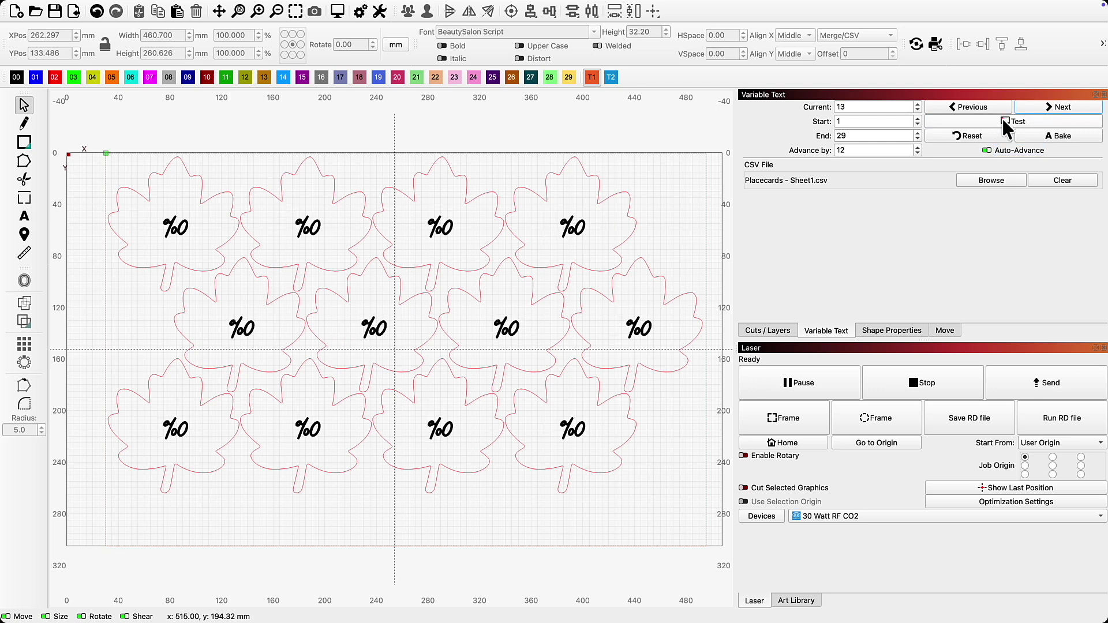
left_click(1004, 120)
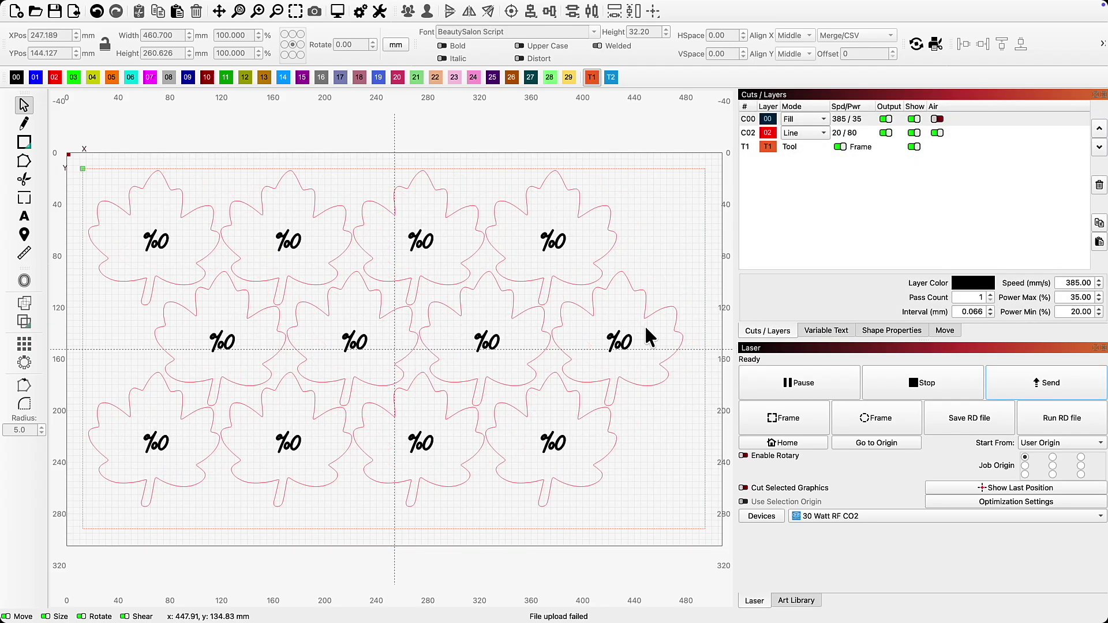
Send the job to the laser as LEAF PLA and check the Current number in the variable text settings.
left_click(1009, 381)
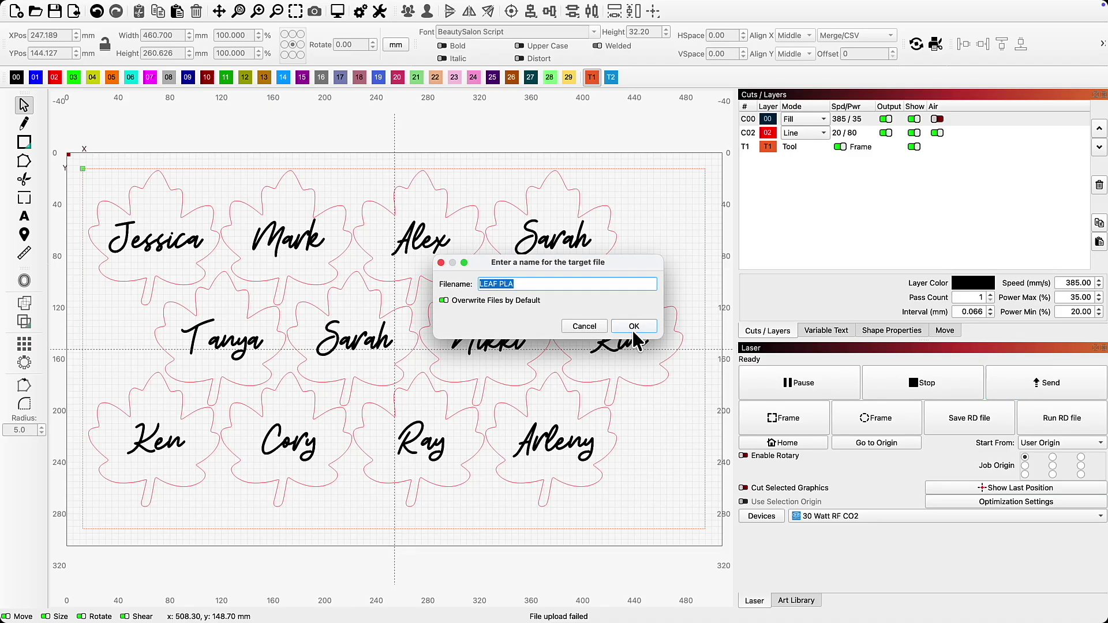
left_click(633, 327)
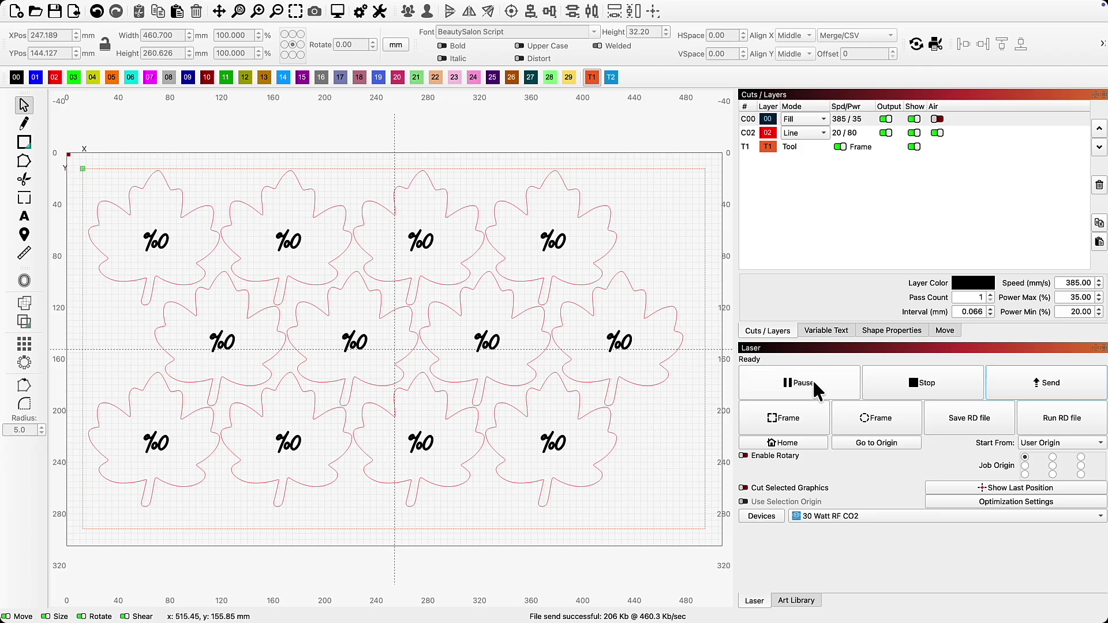
left_click(827, 331)
left_click(830, 344)
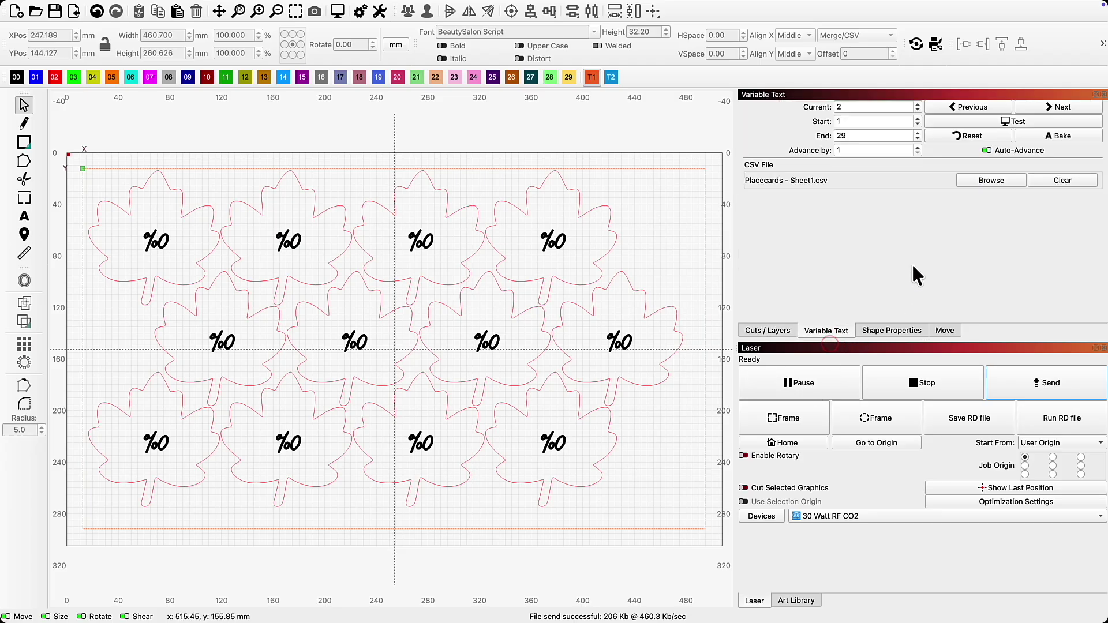
Set the variable text Start to 1 and Advance by to 12, with Auto-Advance enabled.
key("ctrl+z")
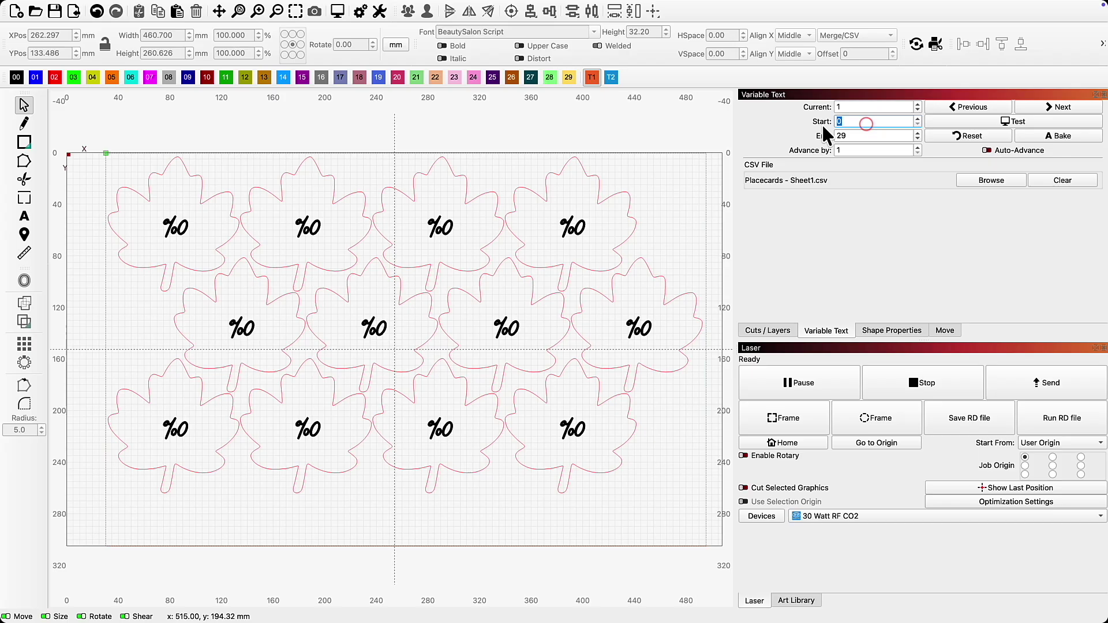
left_click(866, 149)
type("2")
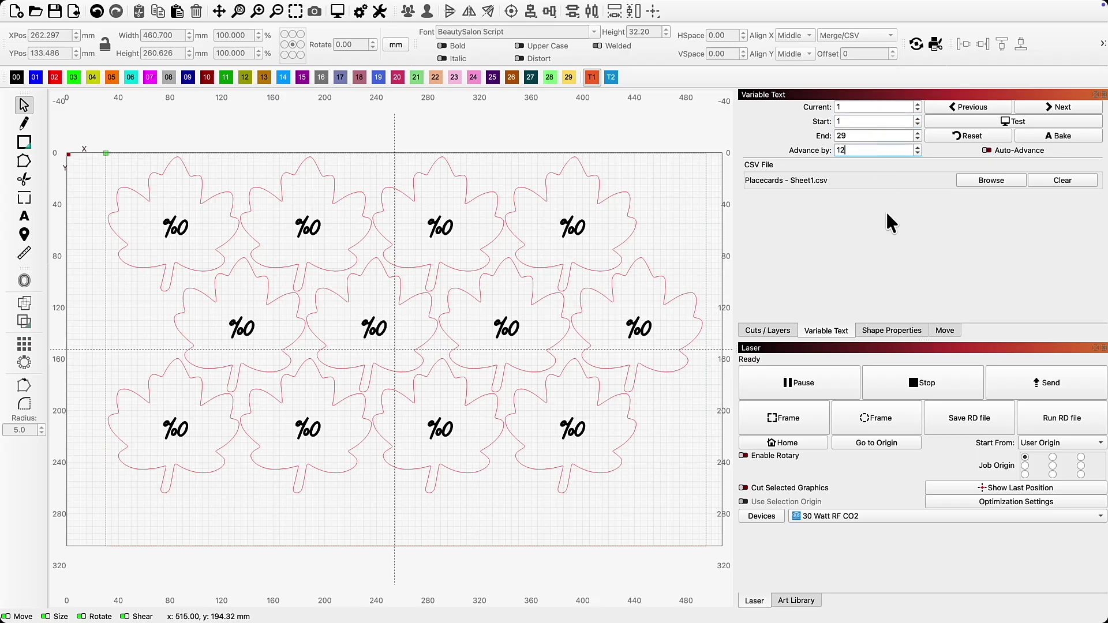
left_click(885, 222)
left_click(986, 150)
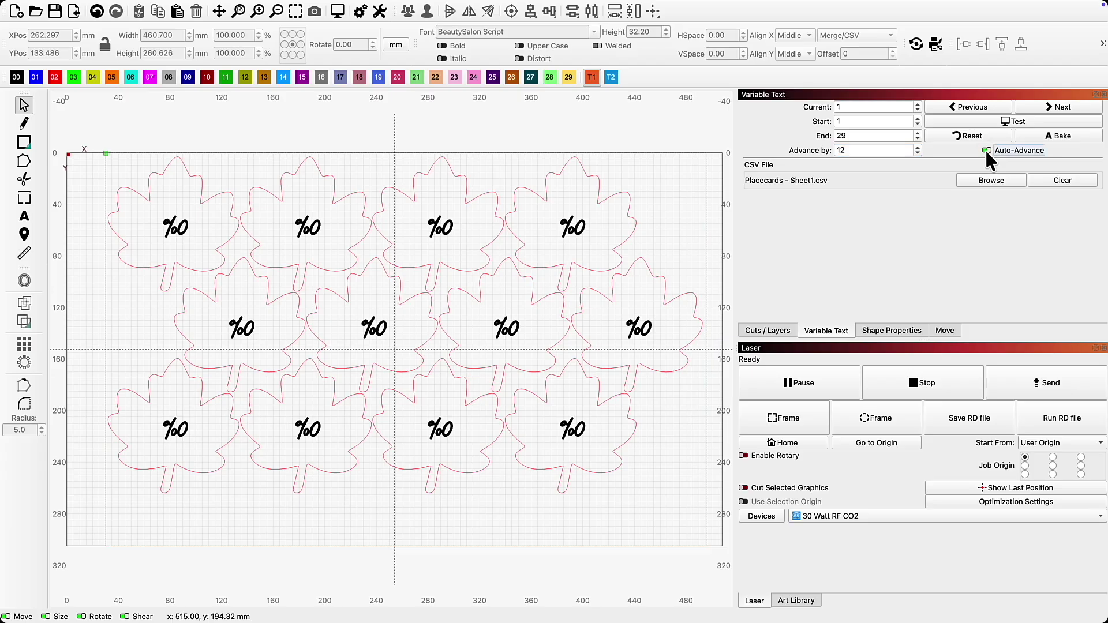
Test the merge on the first batch of names, advancing twice to test the second and third batches.
left_click(985, 118)
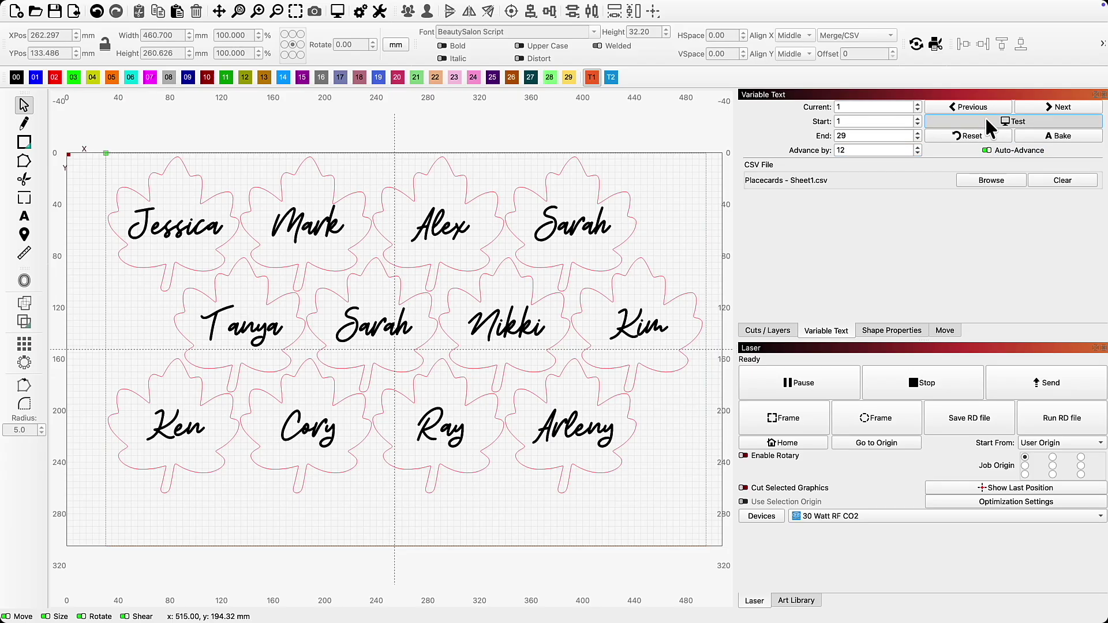
left_click(986, 118)
left_click(1049, 105)
left_click(1005, 122)
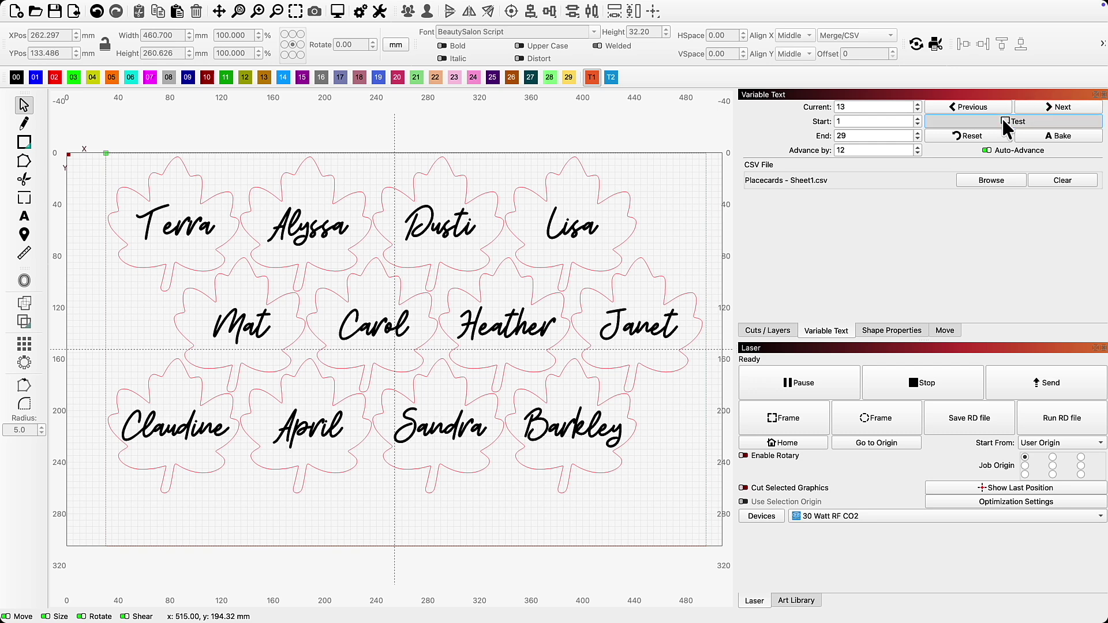
left_click(1006, 122)
left_click(1054, 105)
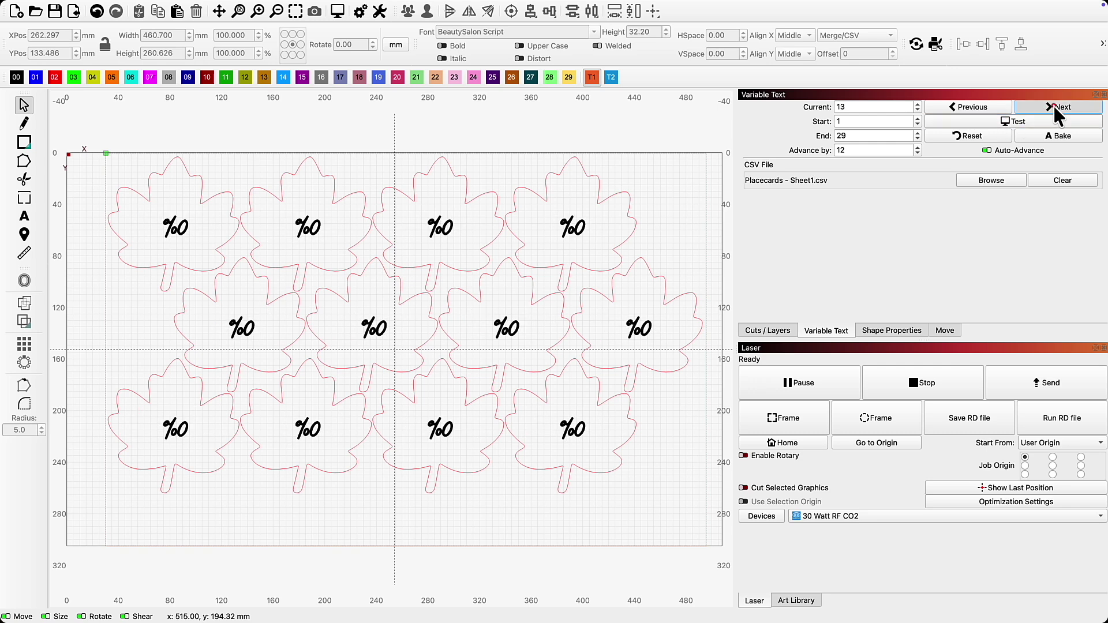
left_click(1015, 123)
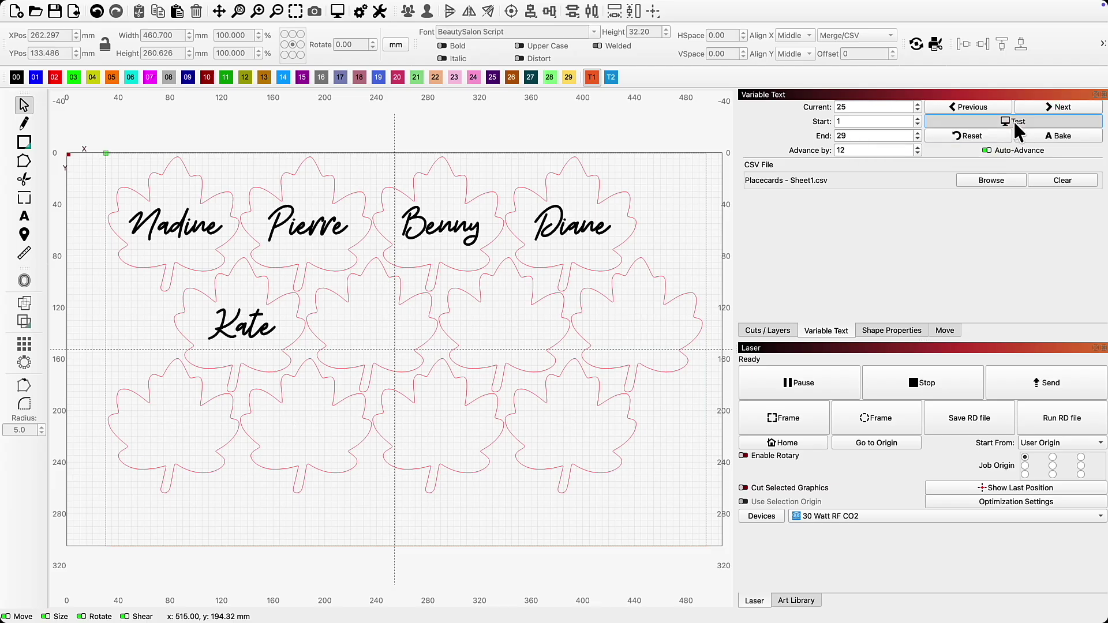
left_click(1014, 120)
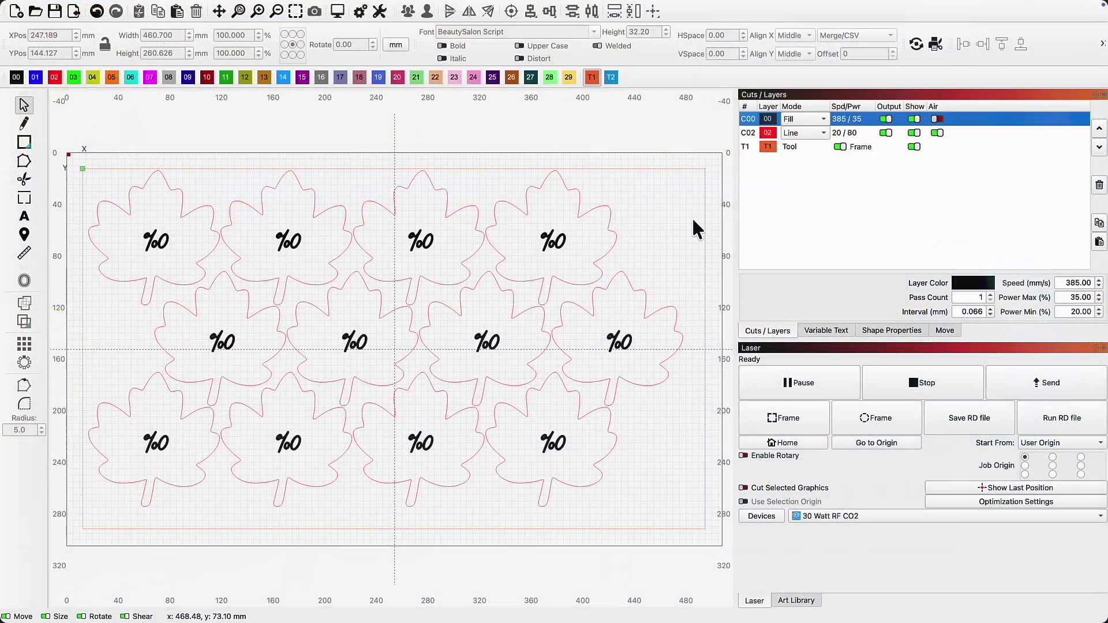
Try Fill All Shapes at Once on the C00 layer and scrub through the job preview to examine the engraving path and time.
double_click(754, 119)
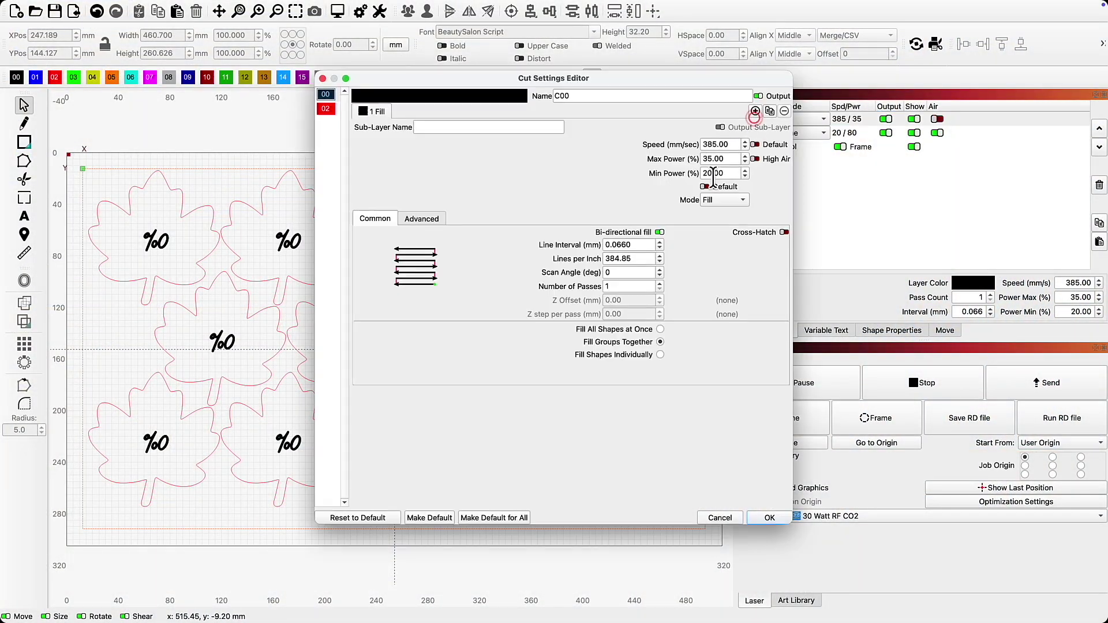
left_click(660, 329)
left_click(770, 517)
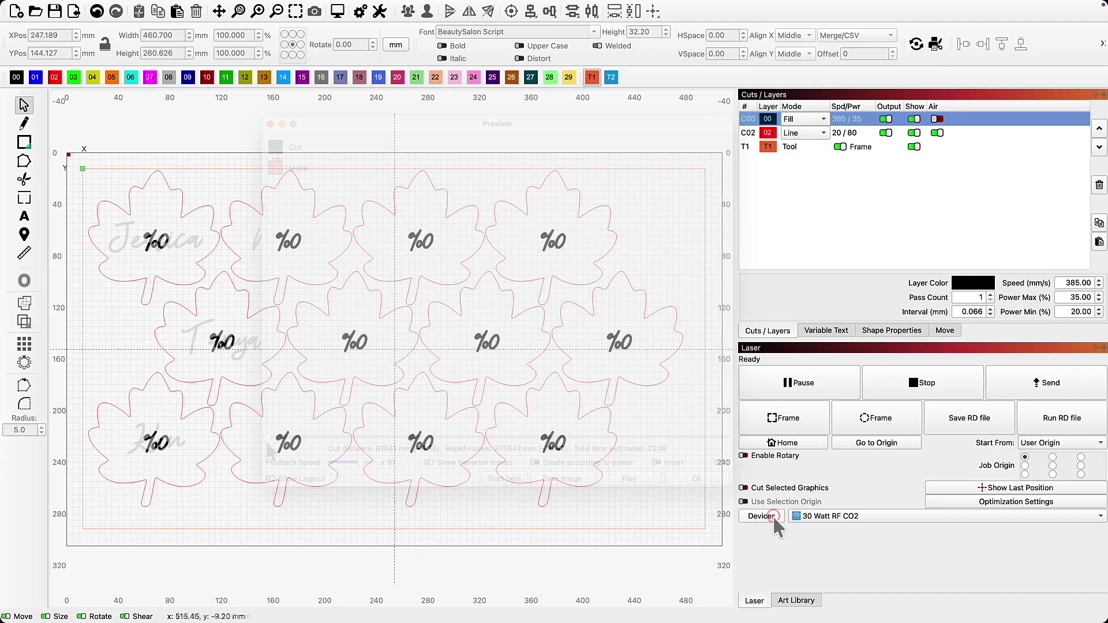
key("alt+p")
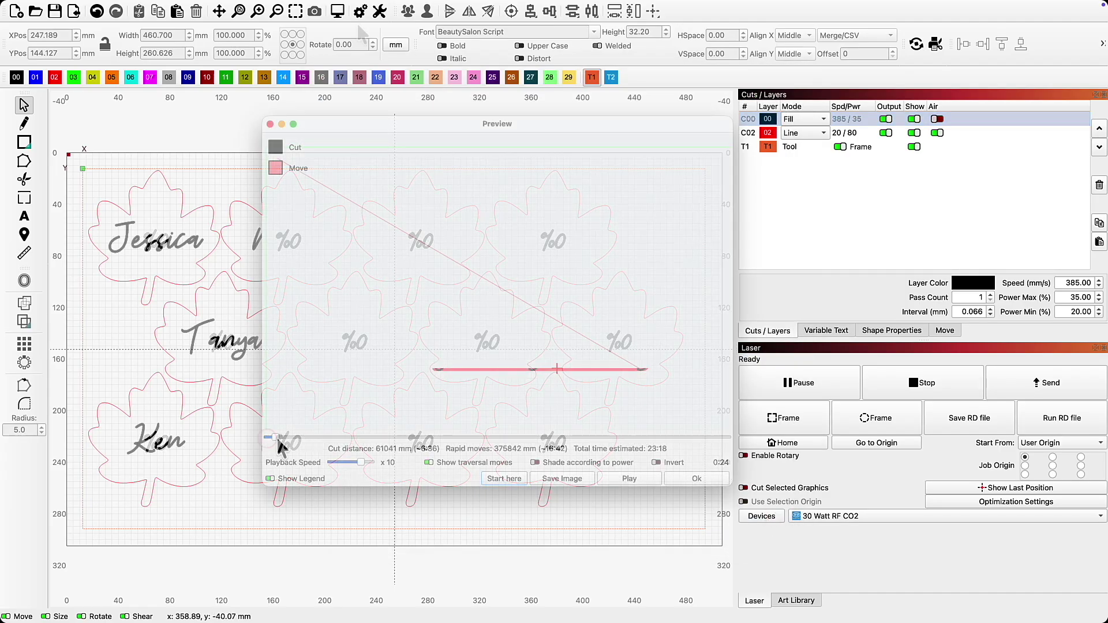
left_click_drag(276, 437, 555, 436)
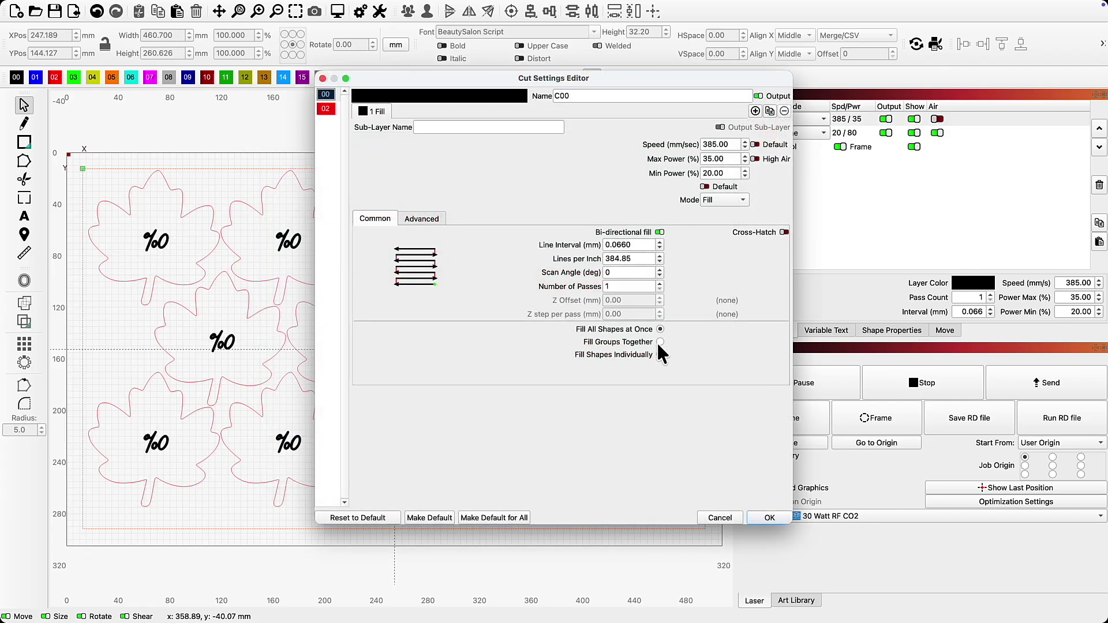
Set the C00 layer to Fill Groups Together and scrub through the job preview to compare the engraving path and time.
left_click(661, 342)
left_click(774, 517)
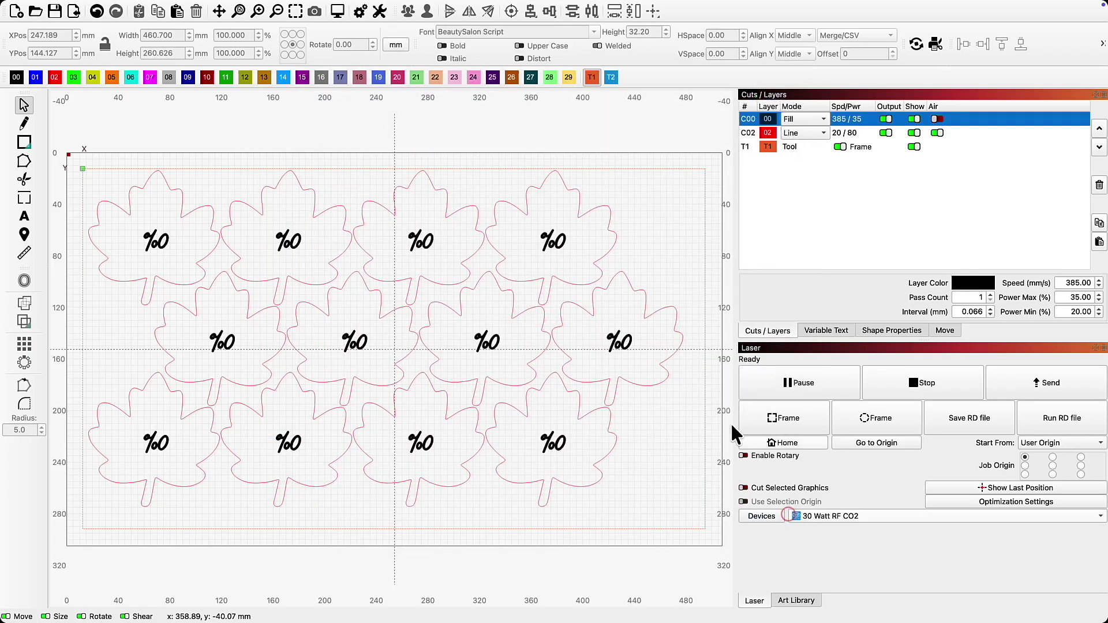
left_click(335, 12)
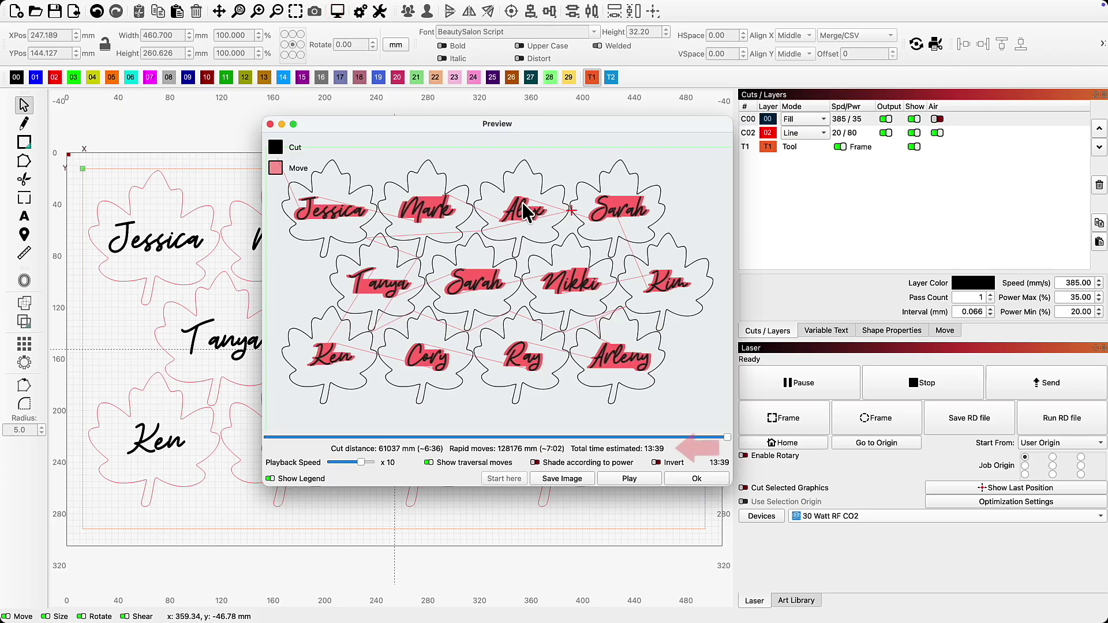
mouse_move(724, 441)
left_mouse_down()
mouse_move(261, 431)
mouse_move(279, 443)
mouse_move(349, 438)
left_mouse_up()
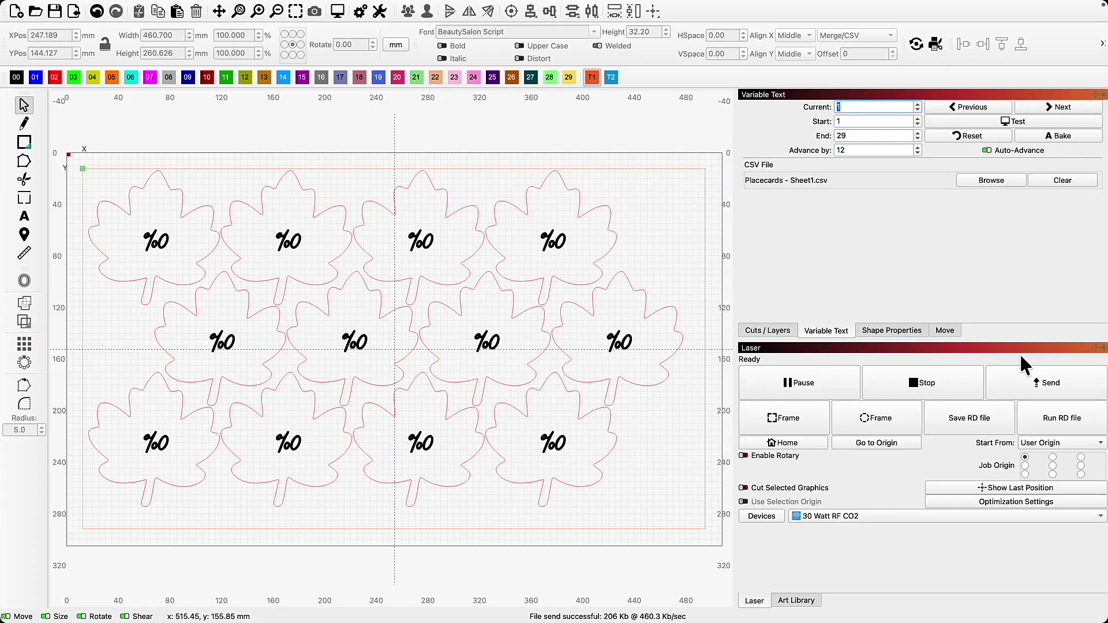
Send the first sheet's job to the laser and test the merge on the automatically advanced batch of names.
left_click(1041, 385)
left_click(622, 326)
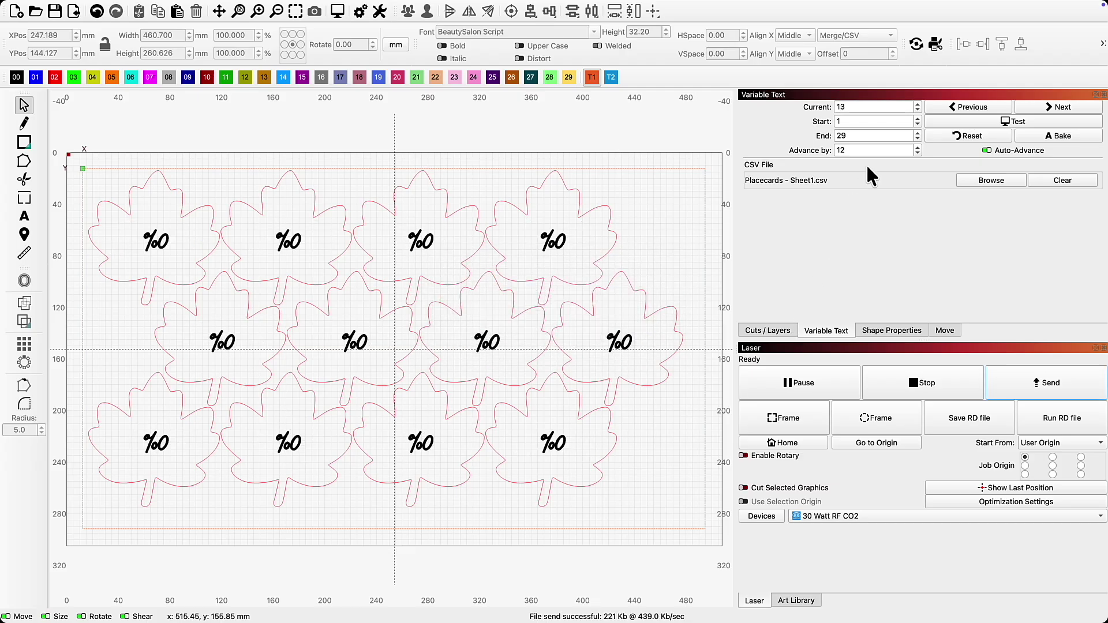
left_click(961, 121)
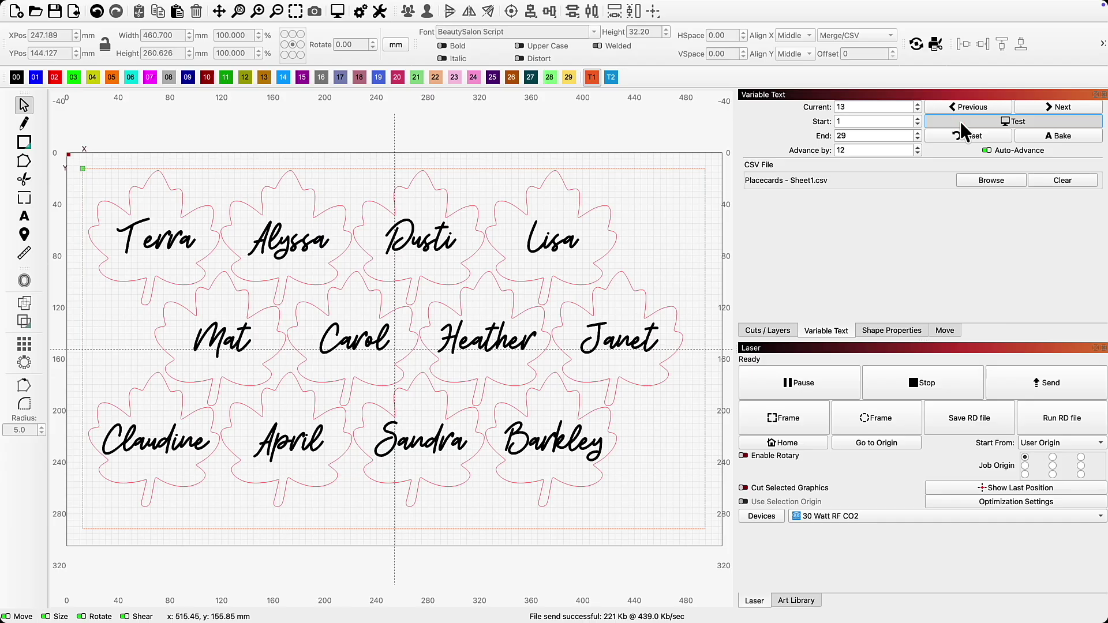